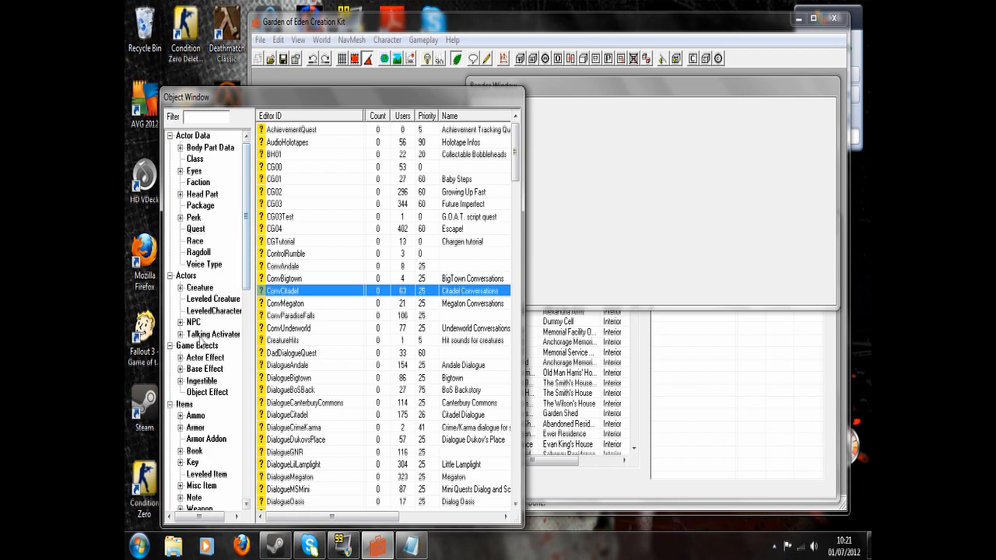
List the Creature objects and filter them by "dea" to find the deathclaw entries
{"action": "left_click", "coordinate": [194, 323]}
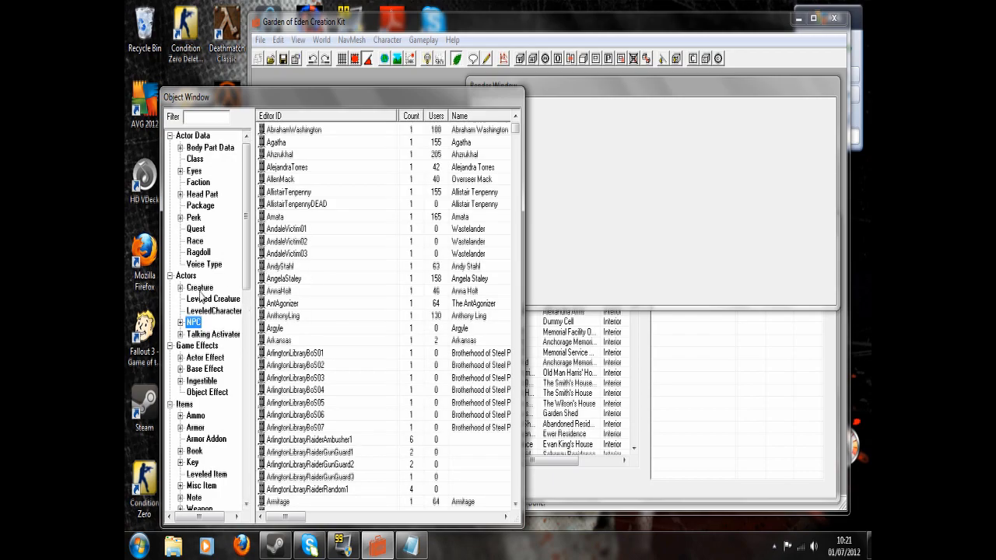
{"action": "left_click", "coordinate": [200, 289]}
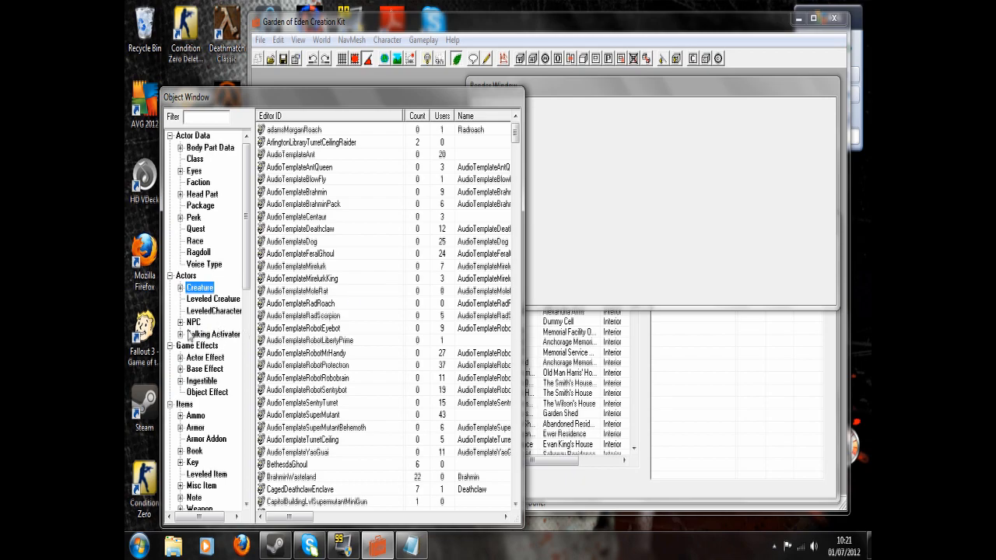
{"action": "left_click", "coordinate": [193, 323]}
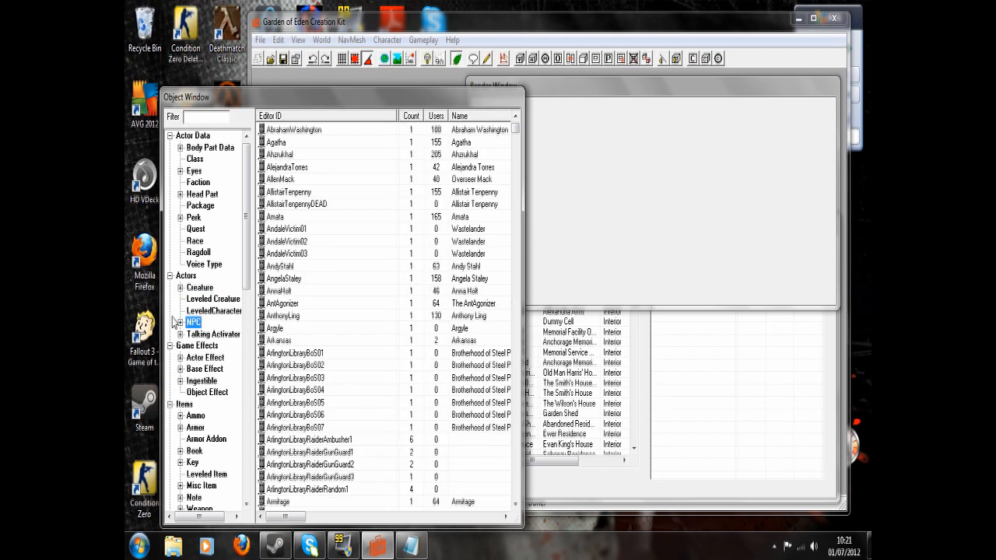
{"action": "left_click", "coordinate": [200, 288]}
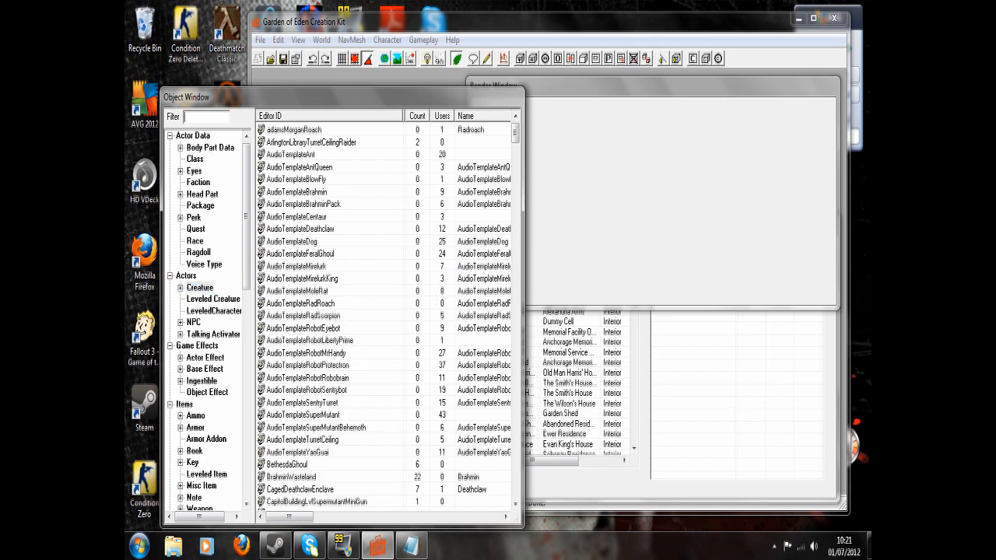
{"action": "left_click_drag", "start_coordinate": [515, 134], "coordinate": [515, 170]}
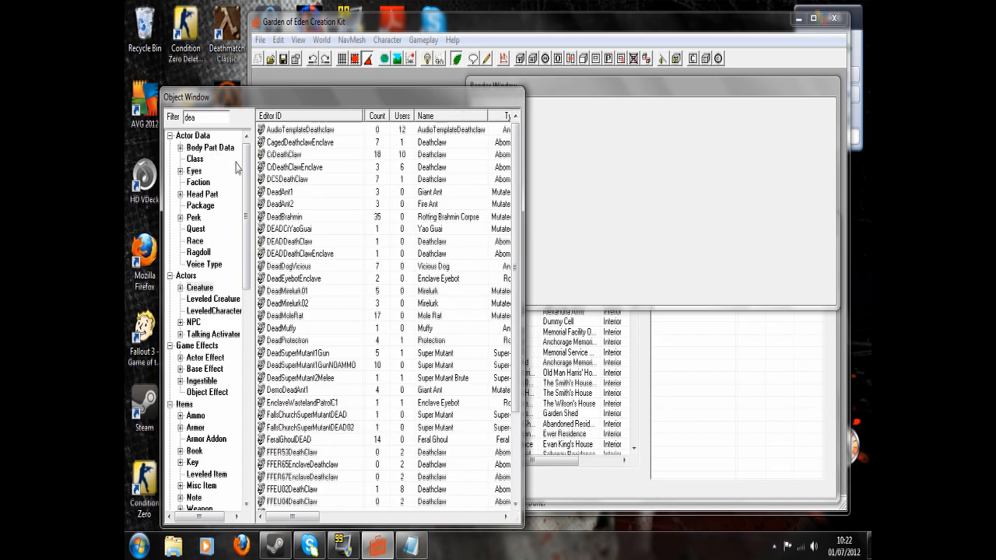
Preview the CrDeathClaw model, rotate it to inspect it from several angles, and close the preview
{"action": "left_click", "coordinate": [292, 154]}
{"action": "right_click", "coordinate": [292, 155]}
{"action": "left_click", "coordinate": [319, 214]}
{"action": "left_click_drag", "start_coordinate": [405, 241], "coordinate": [284, 222]}
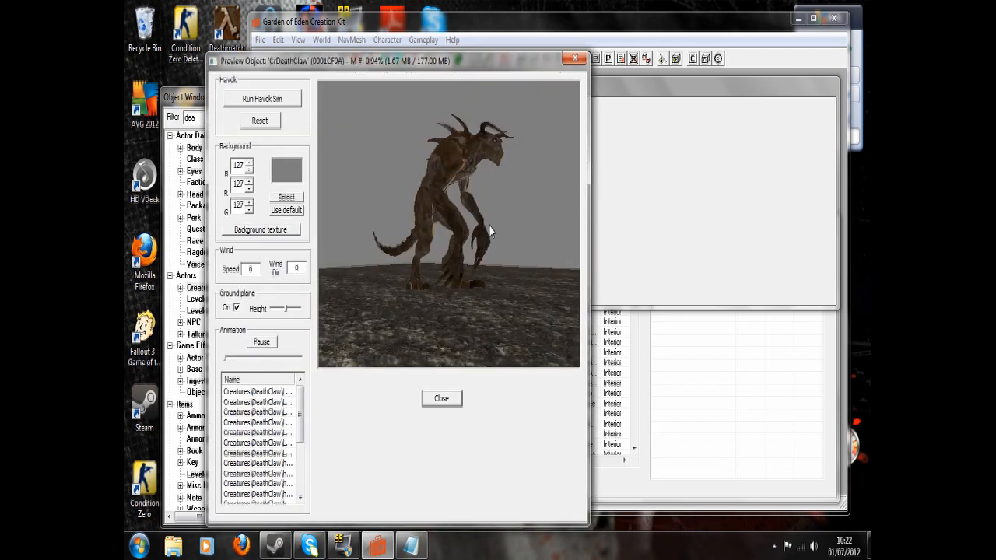
{"action": "left_click_drag", "start_coordinate": [487, 226], "coordinate": [450, 218]}
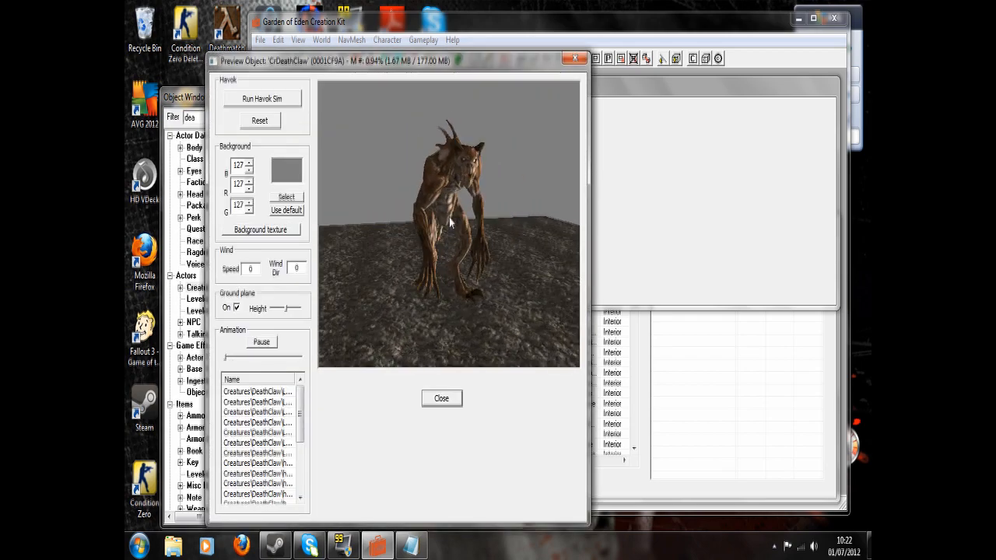
{"action": "left_click", "coordinate": [574, 59]}
Create a new creature form from CrDeathClaw with the ID mydeathclaw, with No low level processing and Respawn disabled
{"action": "double_click", "coordinate": [295, 156]}
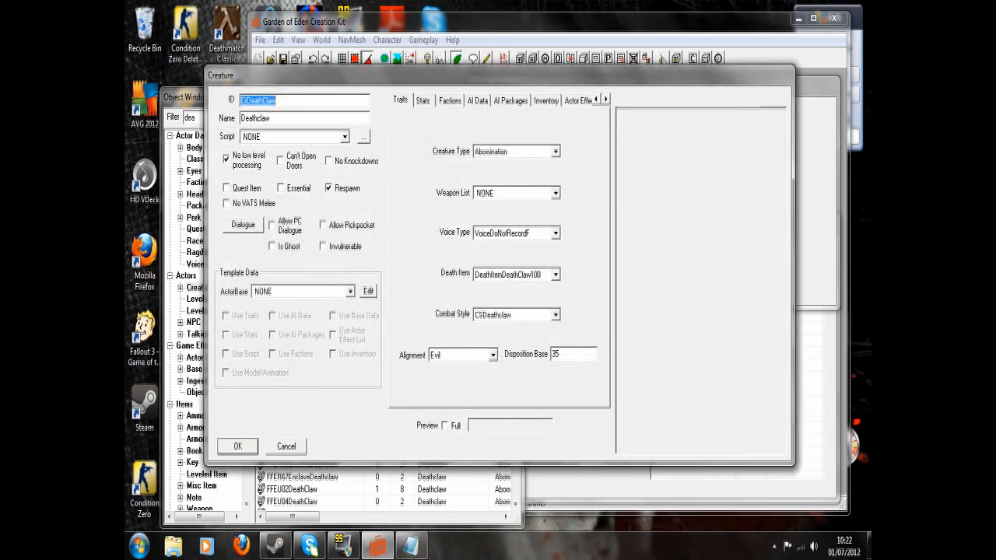
{"action": "type", "text": "myd"}
{"action": "left_click", "coordinate": [329, 190]}
{"action": "left_click", "coordinate": [239, 446]}
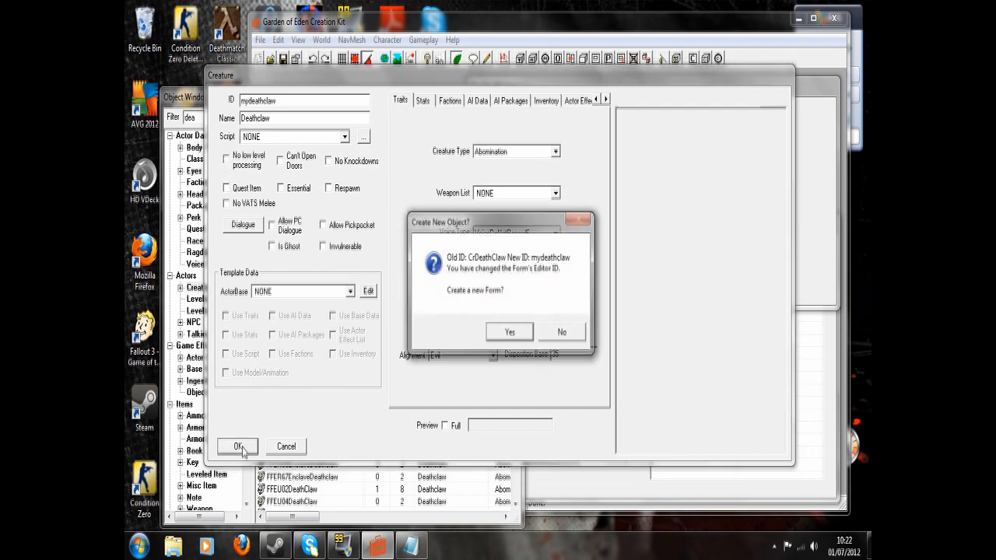
{"action": "left_click", "coordinate": [545, 334]}
{"action": "left_click", "coordinate": [315, 180]}
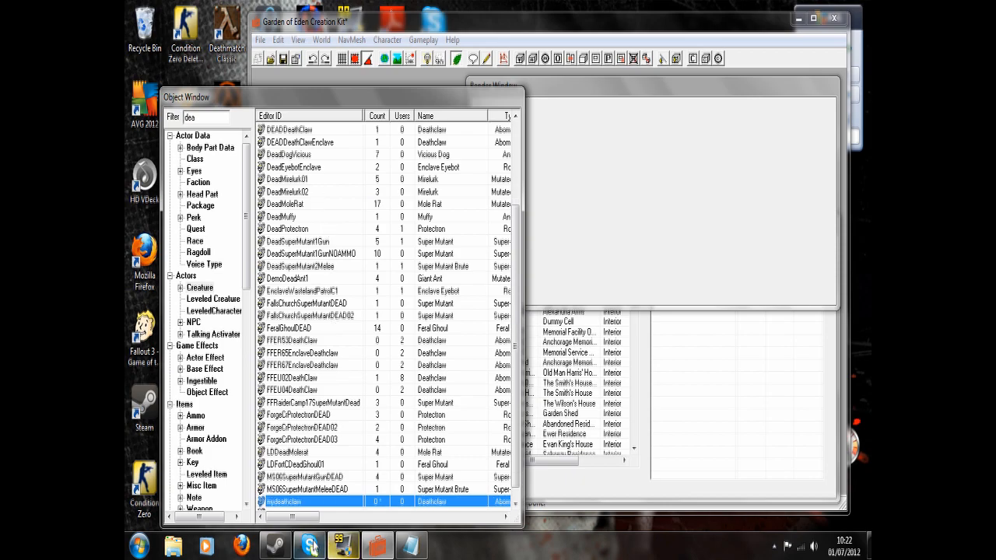
Open the mydeathclaw creature for editing and set its alignment to Neutral
{"action": "double_click", "coordinate": [291, 504]}
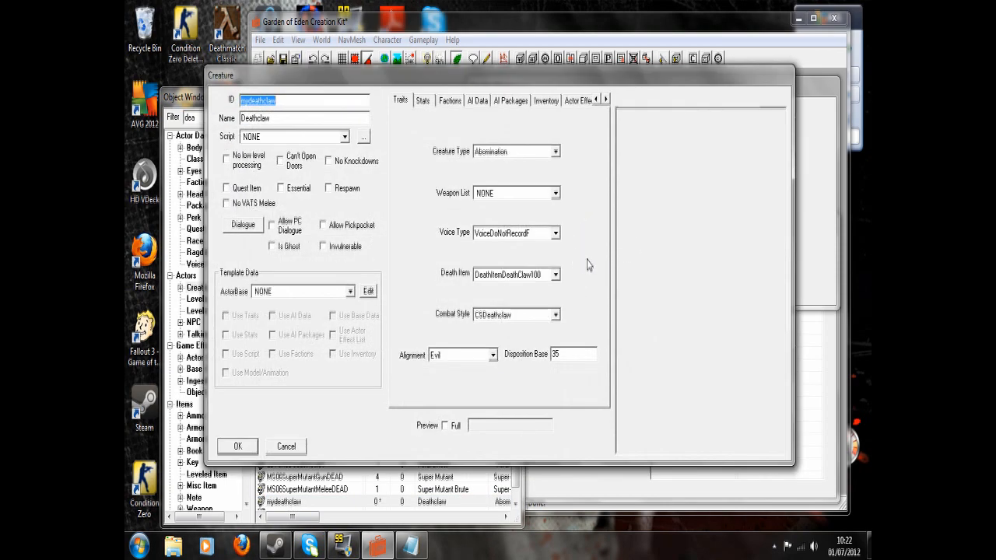
{"action": "left_click", "coordinate": [492, 356]}
{"action": "left_click", "coordinate": [489, 386]}
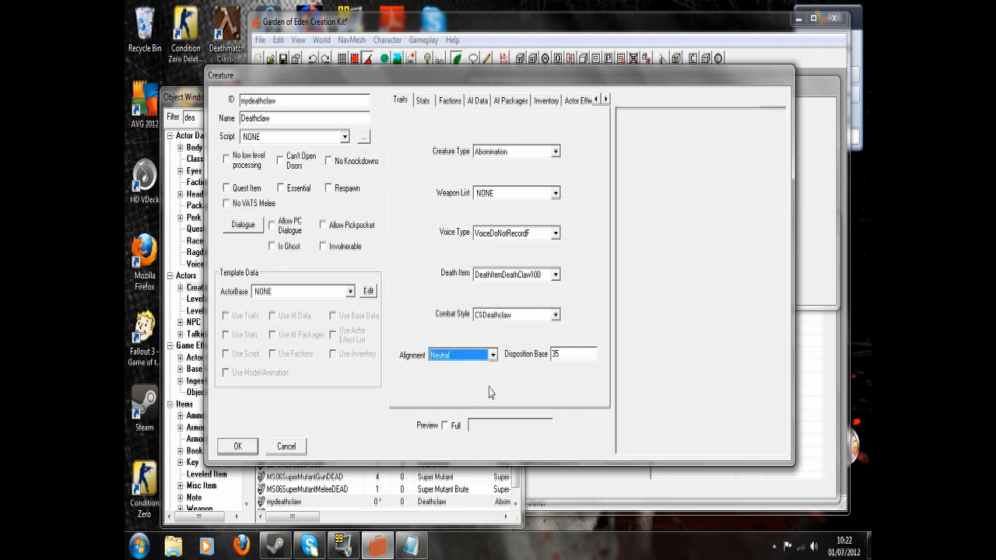
Enable the full preview of mydeathclaw, inspect the model, and accept the creature's settings
{"action": "left_click", "coordinate": [445, 426]}
{"action": "left_click_drag", "start_coordinate": [731, 272], "coordinate": [685, 281]}
{"action": "scroll", "coordinate": [705, 280], "scroll_direction": "up", "scroll_amount": 5}
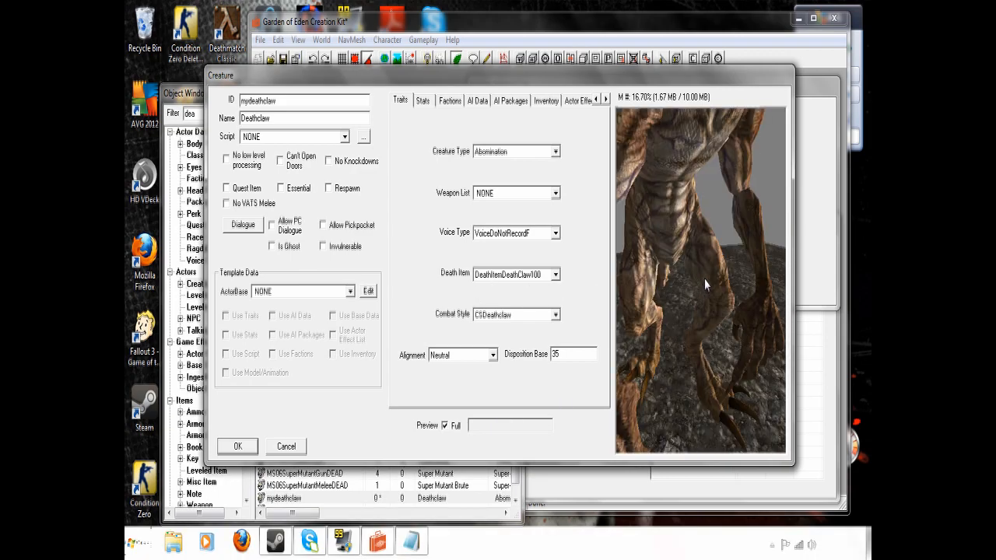
{"action": "scroll", "coordinate": [704, 279], "scroll_direction": "down", "scroll_amount": 5}
{"action": "left_click_drag", "start_coordinate": [691, 245], "coordinate": [726, 255]}
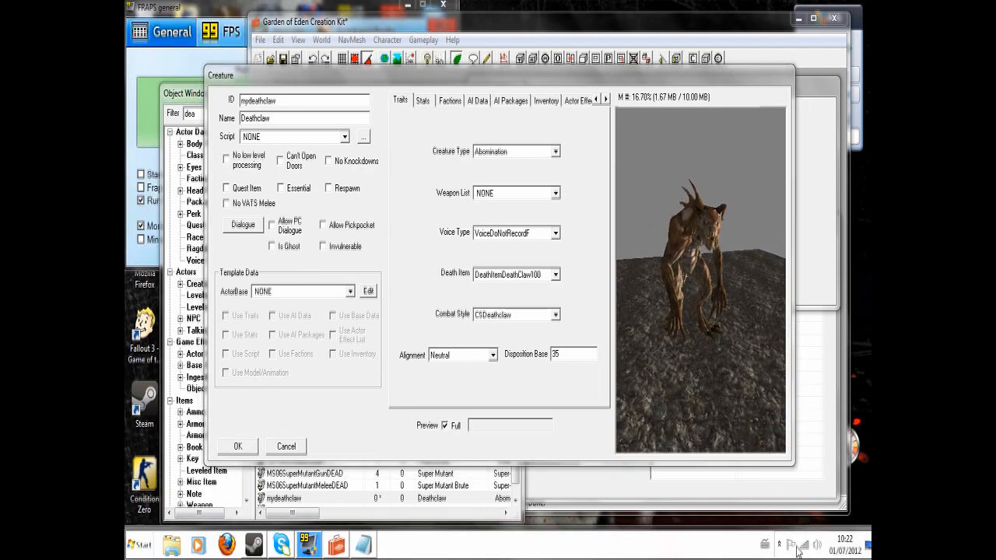
{"action": "left_click", "coordinate": [139, 549]}
{"action": "left_click", "coordinate": [140, 549]}
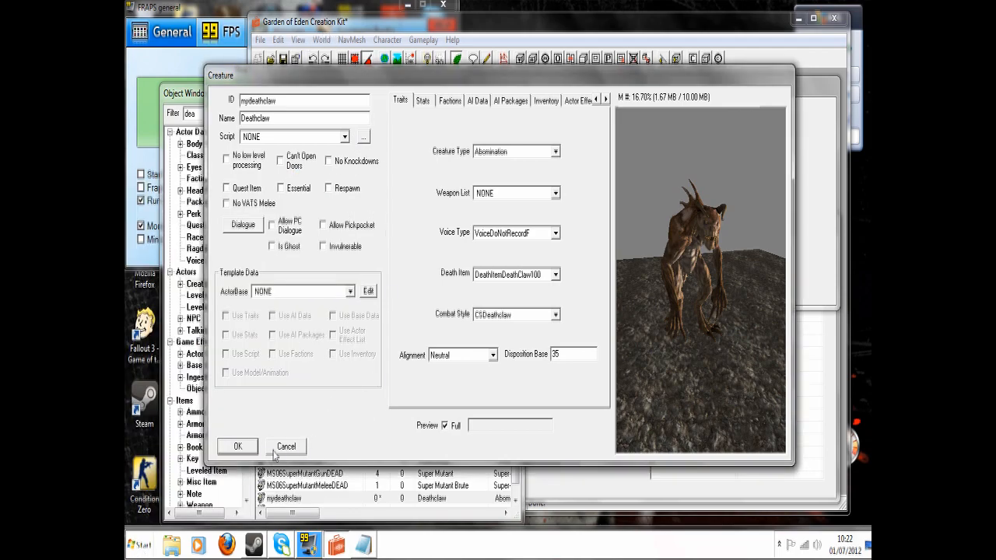
{"action": "left_click", "coordinate": [246, 450]}
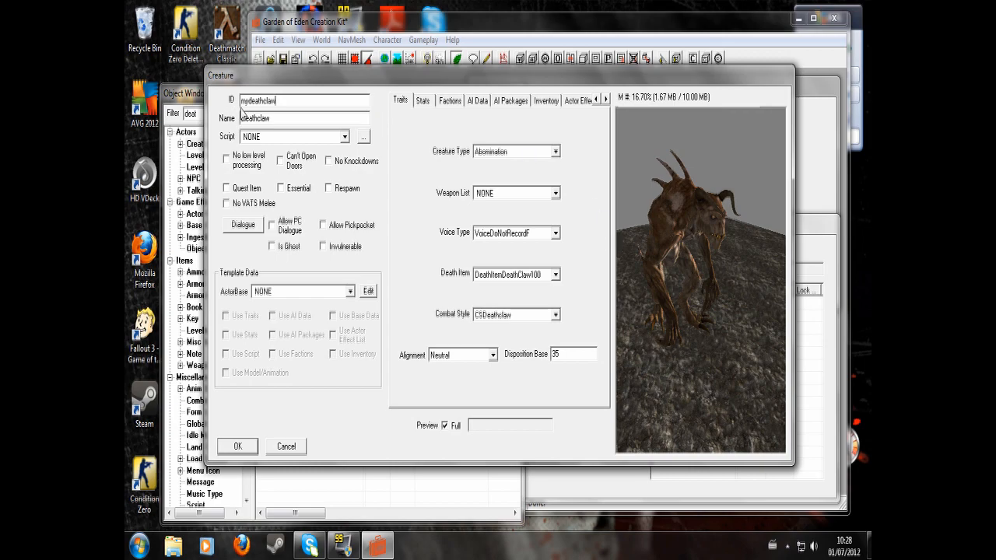
Enable PC Level Mult in mydeathclaw's stats so its level scales with the player
{"action": "left_click_drag", "start_coordinate": [681, 219], "coordinate": [685, 203]}
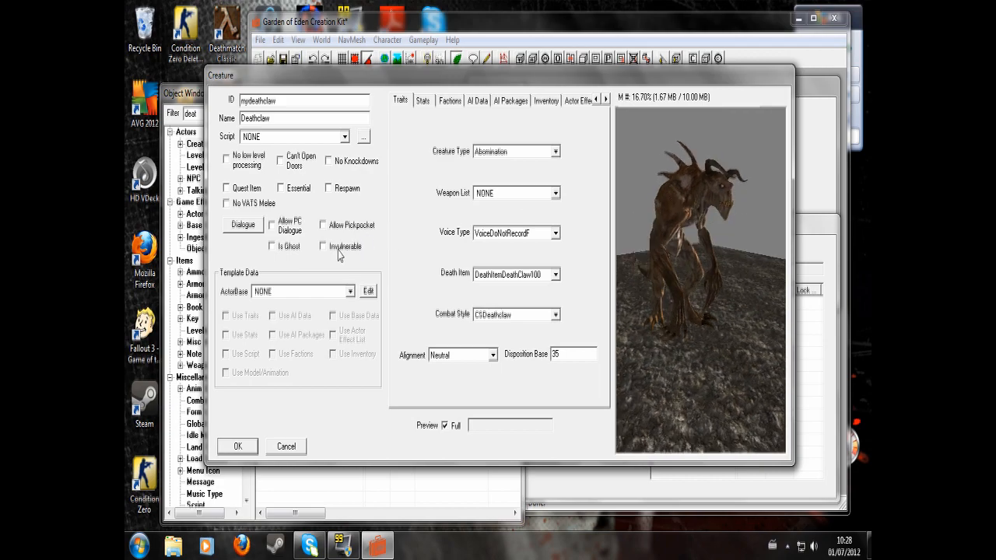
{"action": "mouse_move", "coordinate": [277, 102]}
{"action": "left_mouse_down"}
{"action": "mouse_move", "coordinate": [257, 101]}
{"action": "mouse_move", "coordinate": [277, 101]}
{"action": "left_mouse_up"}
{"action": "left_click", "coordinate": [424, 101]}
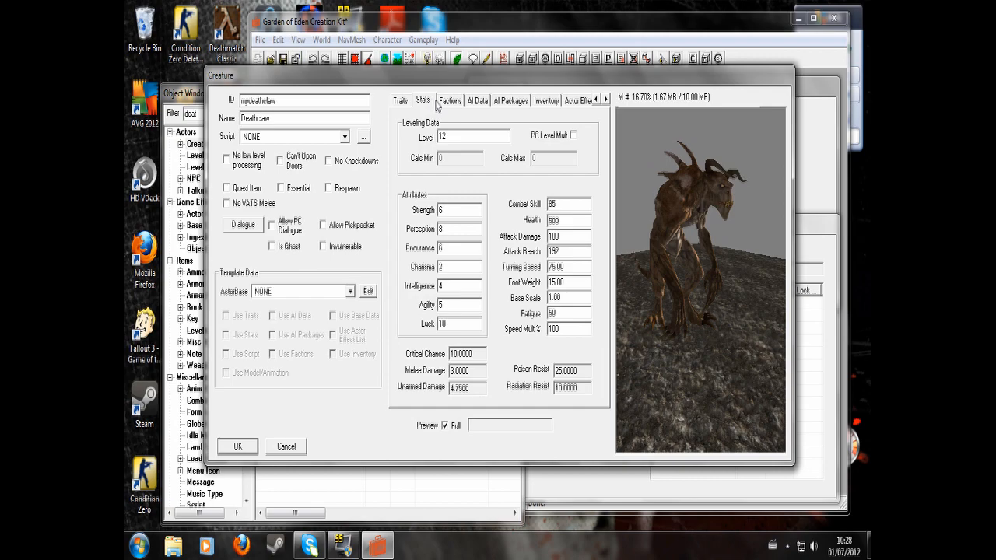
{"action": "left_click", "coordinate": [573, 136]}
{"action": "mouse_move", "coordinate": [725, 201]}
{"action": "left_mouse_down"}
{"action": "mouse_move", "coordinate": [677, 204]}
{"action": "mouse_move", "coordinate": [738, 197]}
{"action": "left_mouse_up"}
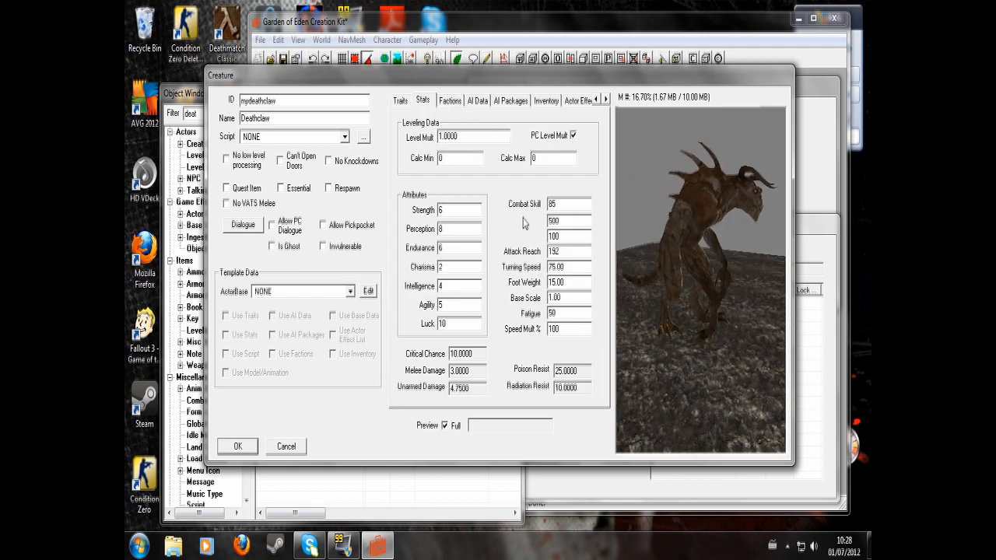
Check the CreatureHitDeathClaw faction's details, and remove both CreatureHitDeathClaw and DeathclawFaction from mydeathclaw
{"action": "left_click", "coordinate": [450, 100]}
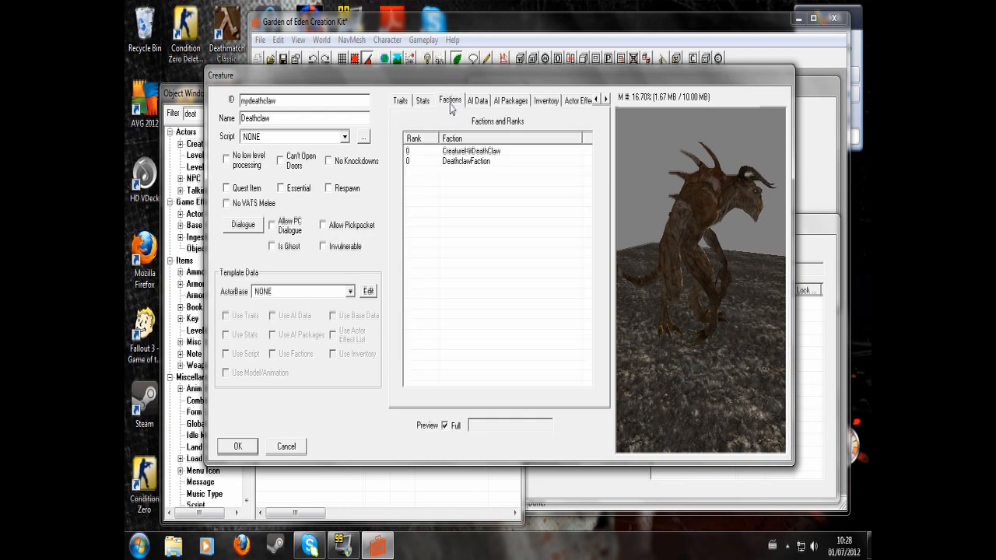
{"action": "left_click", "coordinate": [483, 152]}
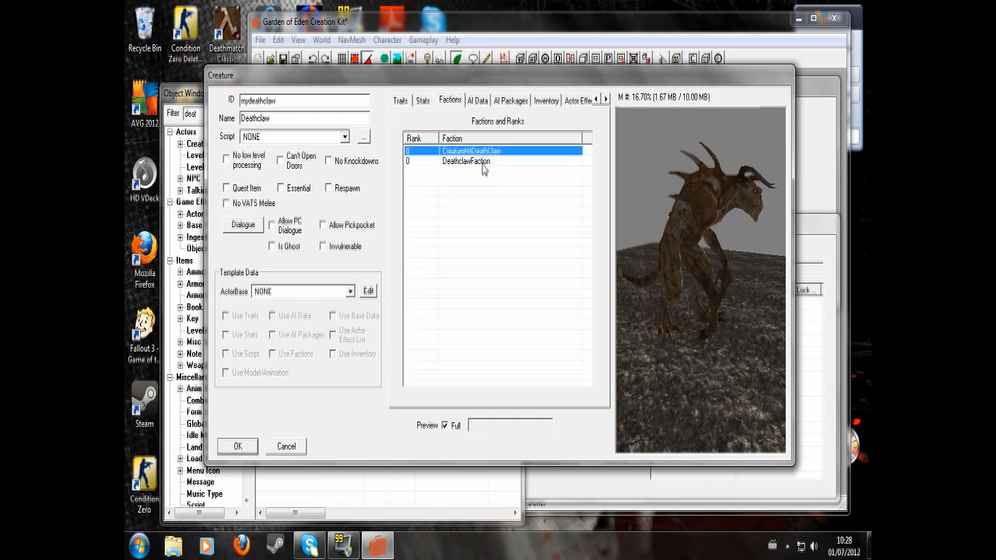
{"action": "double_click", "coordinate": [479, 153]}
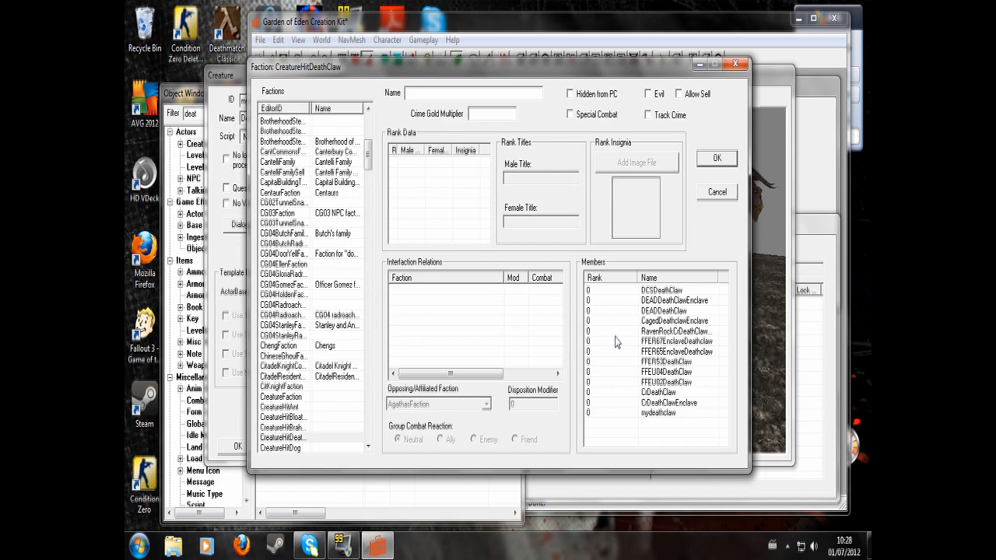
{"action": "left_click", "coordinate": [735, 63]}
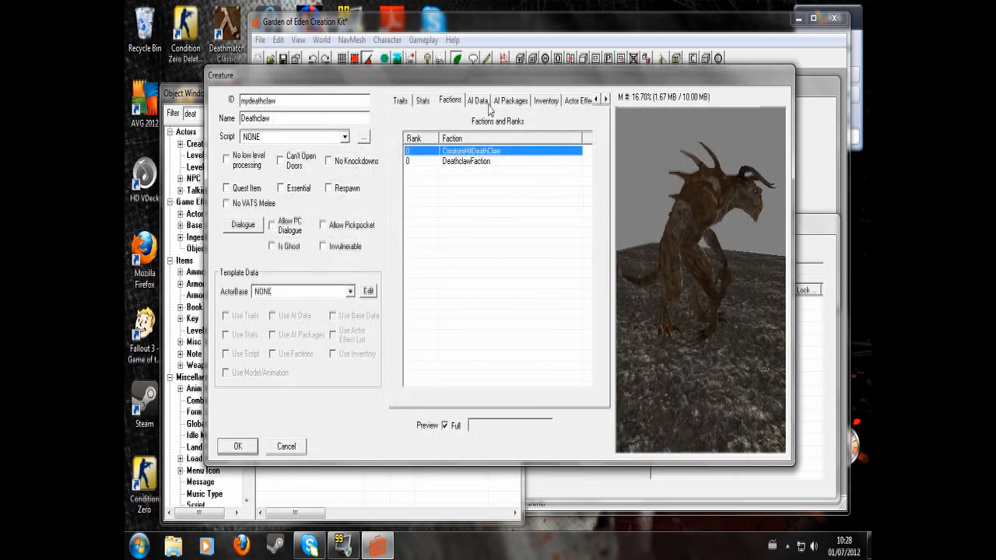
{"action": "key", "text": "Delete"}
{"action": "left_click", "coordinate": [486, 155]}
{"action": "key", "text": "Delete"}
Add PlayerFaction to mydeathclaw's faction list
{"action": "right_click", "coordinate": [477, 166]}
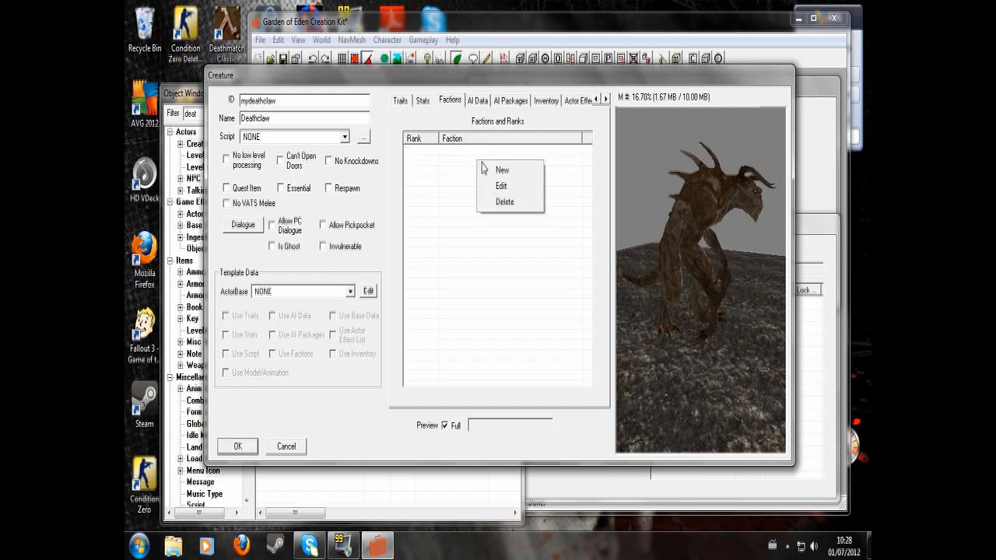
{"action": "left_click", "coordinate": [502, 170]}
{"action": "left_click", "coordinate": [242, 190]}
{"action": "type", "text": "pl"}
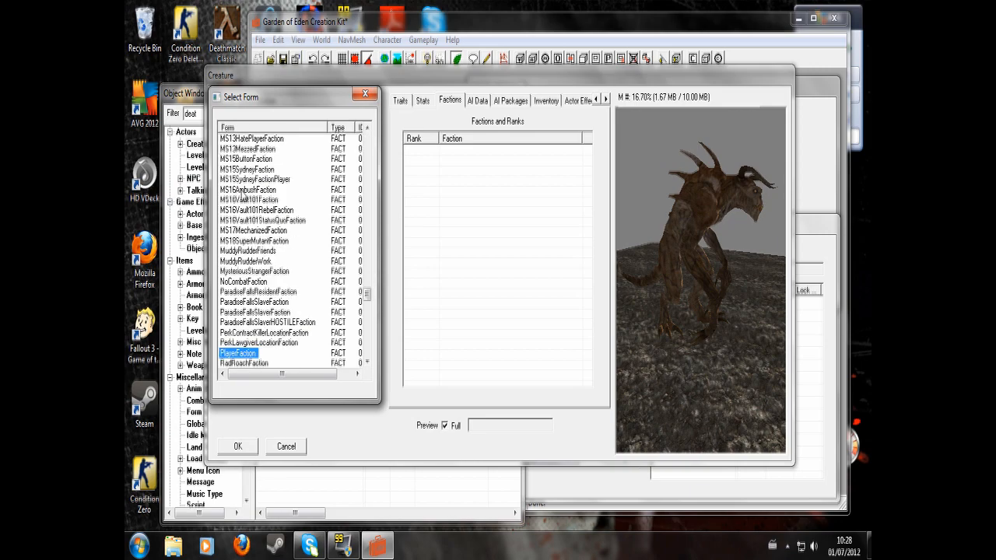
{"action": "double_click", "coordinate": [236, 354]}
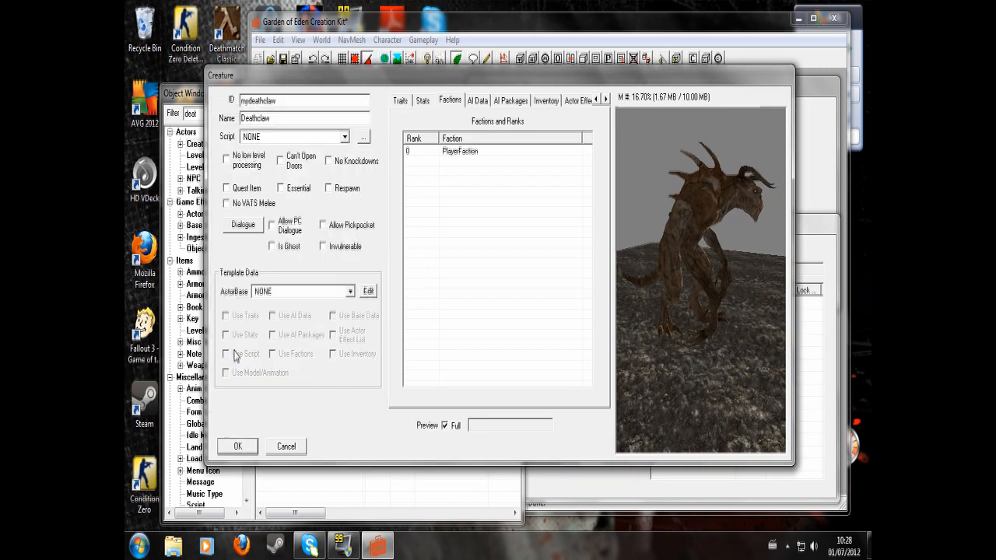
Set mydeathclaw's AI aggression to Unaggressive and recheck its factions and stats
{"action": "mouse_move", "coordinate": [724, 226]}
{"action": "left_mouse_down"}
{"action": "mouse_move", "coordinate": [647, 231]}
{"action": "mouse_move", "coordinate": [727, 230]}
{"action": "left_mouse_up"}
{"action": "left_click", "coordinate": [468, 102]}
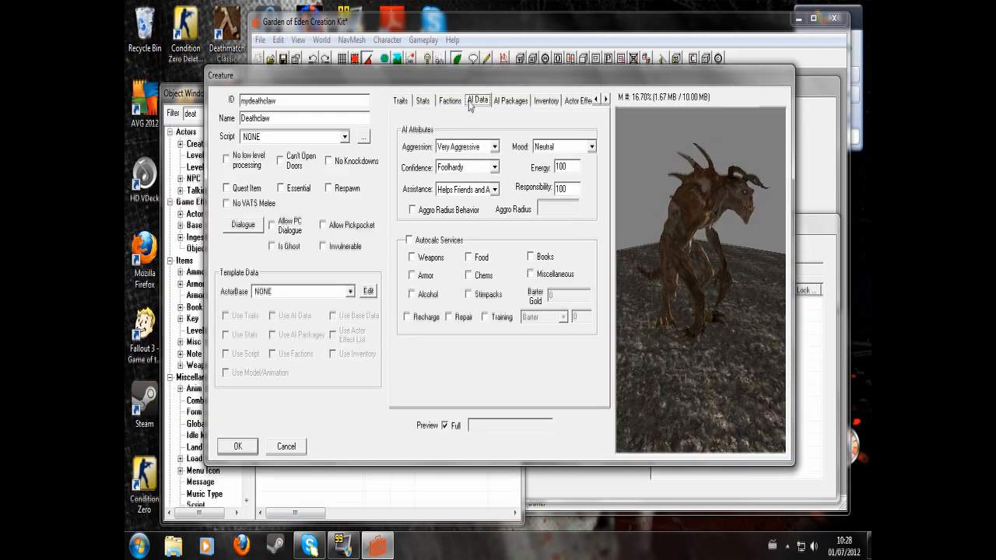
{"action": "left_click", "coordinate": [494, 147]}
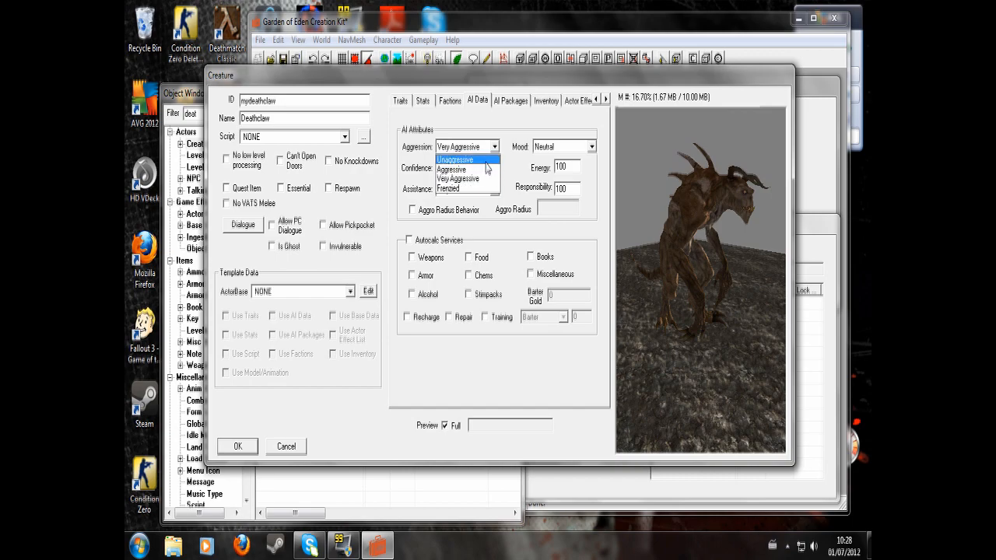
{"action": "left_click", "coordinate": [486, 160]}
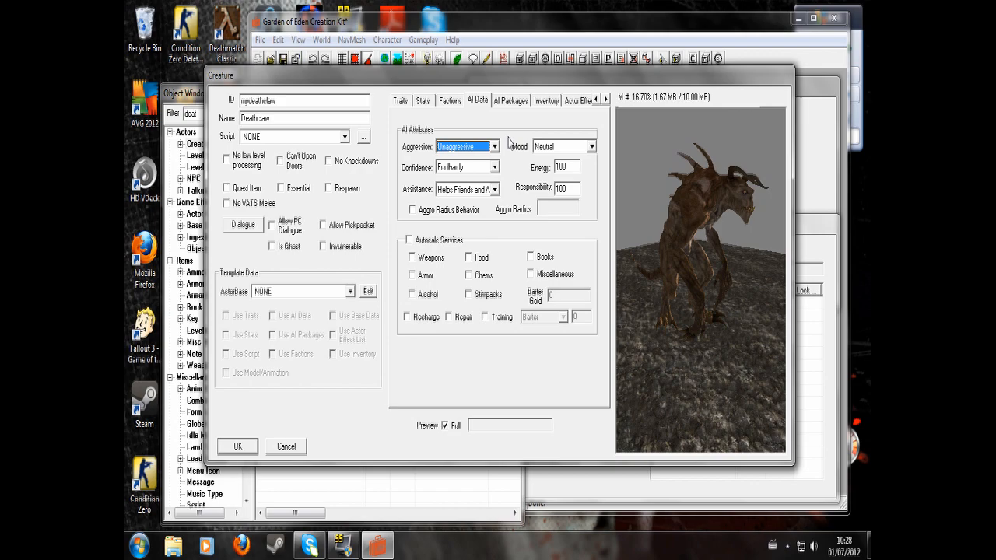
{"action": "left_click_drag", "start_coordinate": [681, 194], "coordinate": [658, 198]}
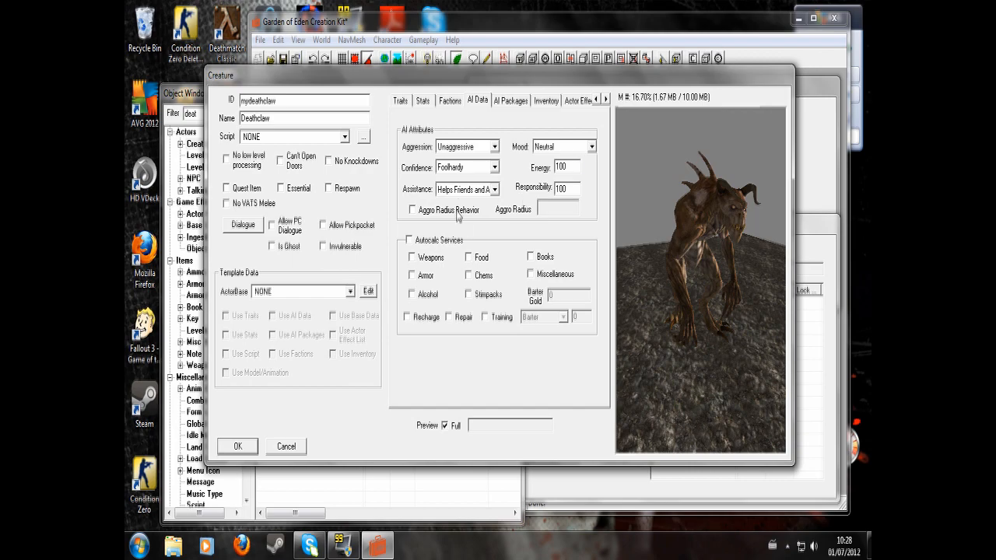
{"action": "left_click", "coordinate": [446, 105]}
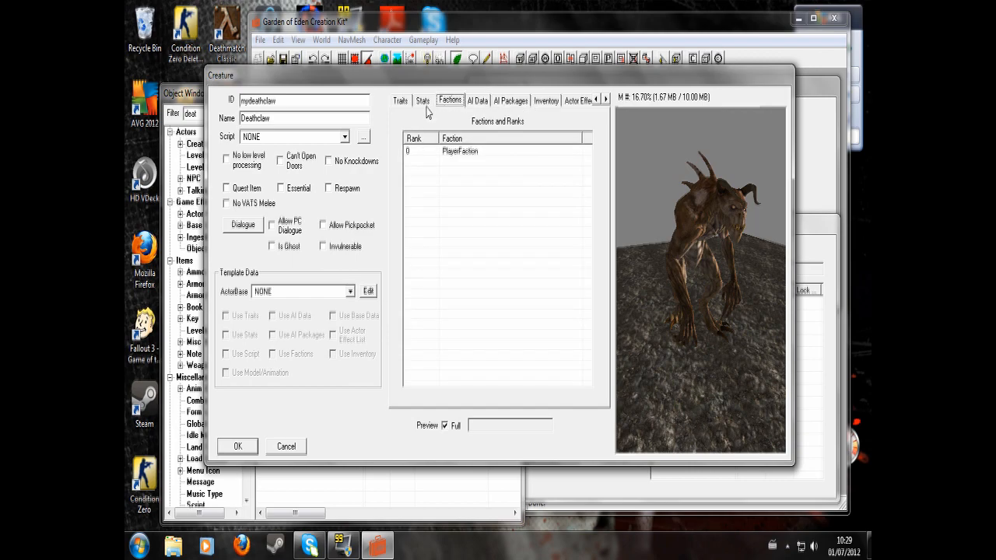
{"action": "left_click", "coordinate": [426, 105]}
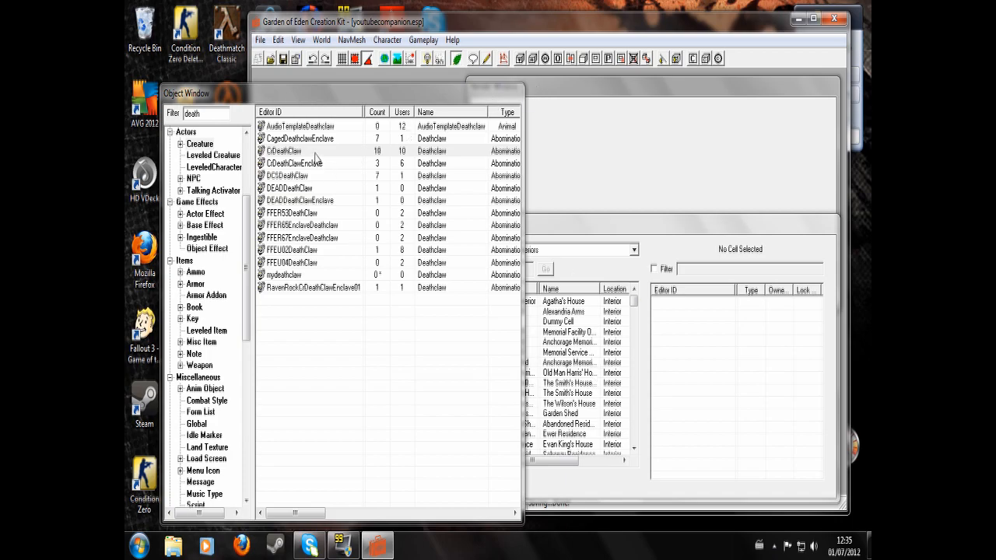
Reopen the mydeathclaw creature with its full preview shown and review its faction list
{"action": "double_click", "coordinate": [296, 275]}
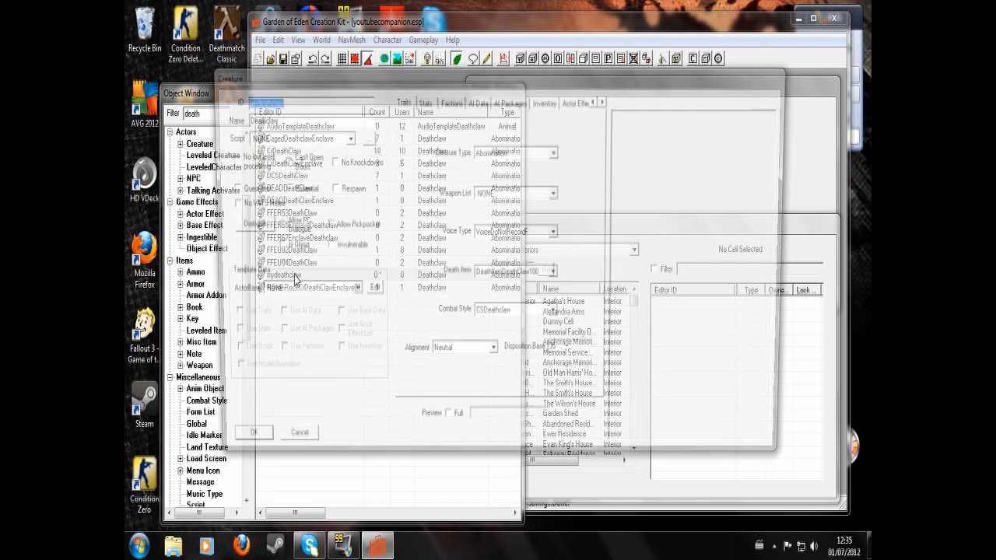
{"action": "left_click", "coordinate": [445, 425]}
{"action": "scroll", "coordinate": [690, 276], "scroll_direction": "up", "scroll_amount": 5}
{"action": "left_click_drag", "start_coordinate": [689, 275], "coordinate": [660, 261]}
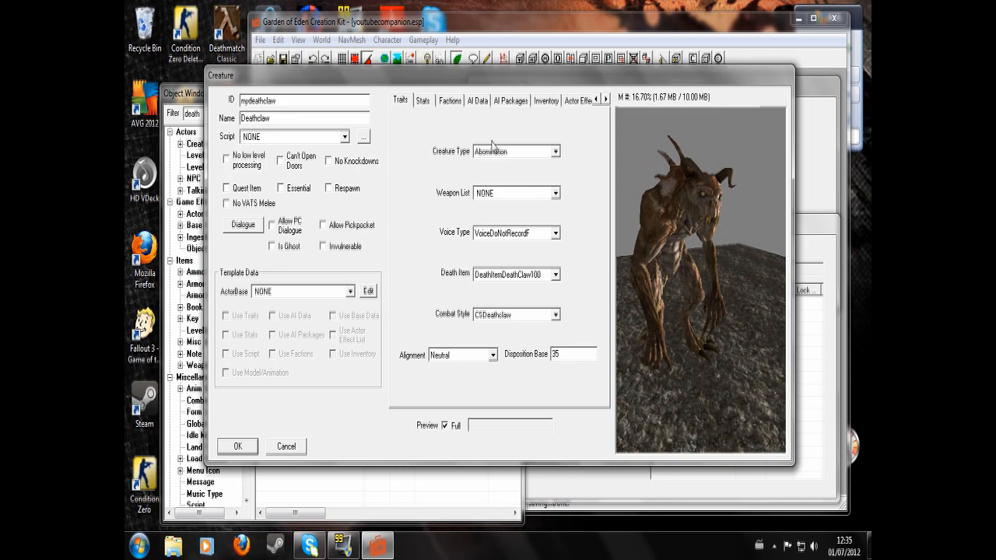
{"action": "left_click", "coordinate": [452, 101]}
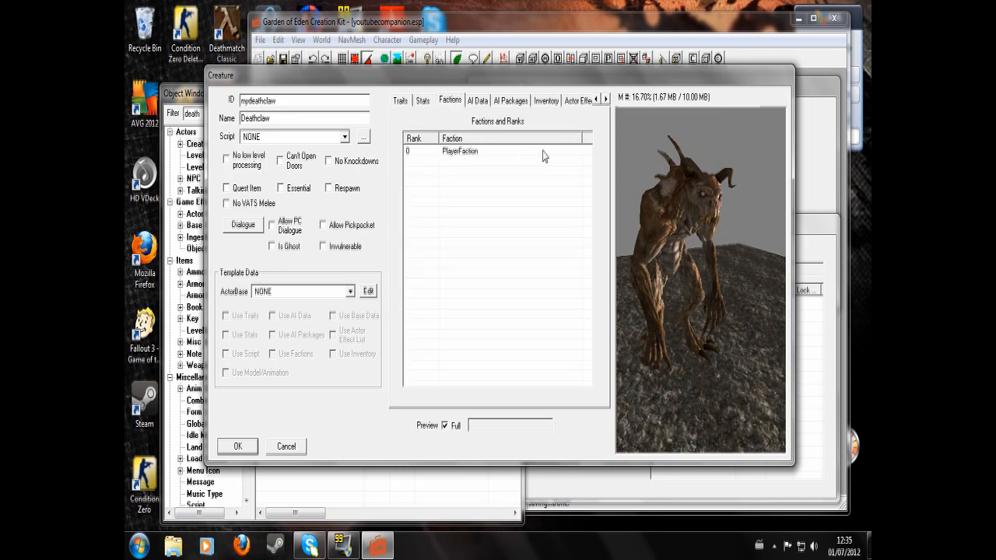
Remove both existing AI packages, the DefaultPatrolCasual patrol and the default sandbox, from mydeathclaw
{"action": "left_click", "coordinate": [477, 103]}
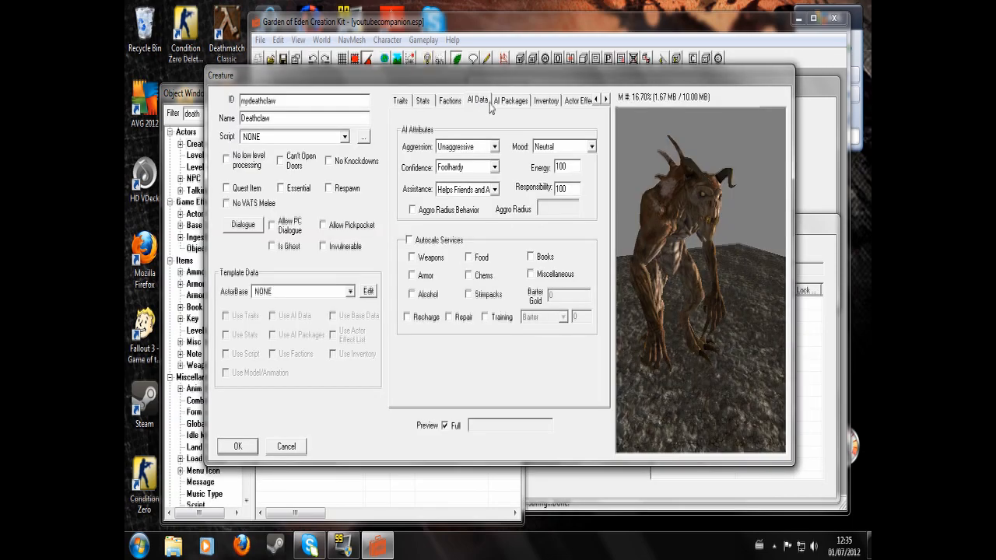
{"action": "left_click", "coordinate": [504, 102]}
{"action": "left_click", "coordinate": [441, 162]}
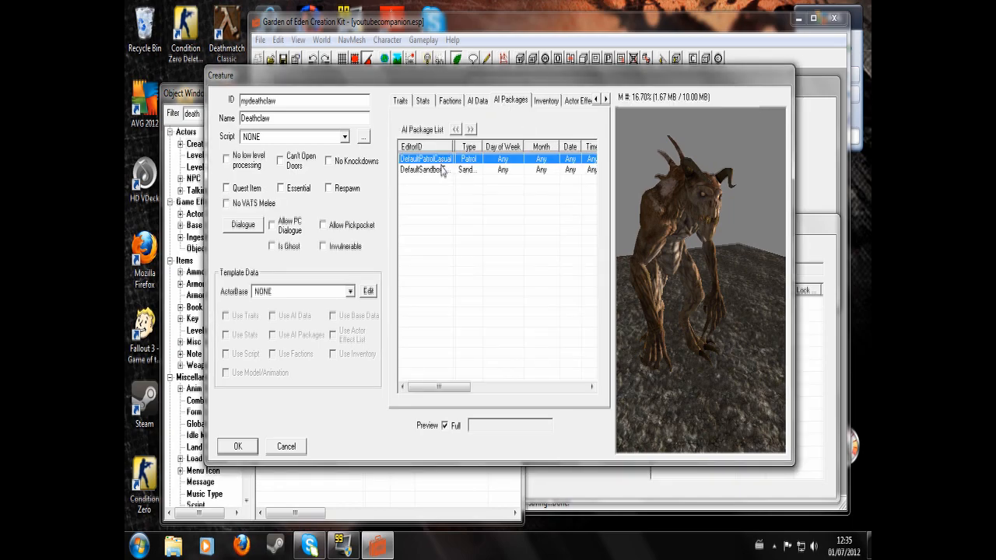
{"action": "key", "text": "Delete"}
{"action": "left_click", "coordinate": [434, 161]}
{"action": "key", "text": "Delete"}
Create a new SandBox AI package with the ID mycompanionsandbox for mydeathclaw, leaving its other settings at their defaults
{"action": "right_click", "coordinate": [428, 172]}
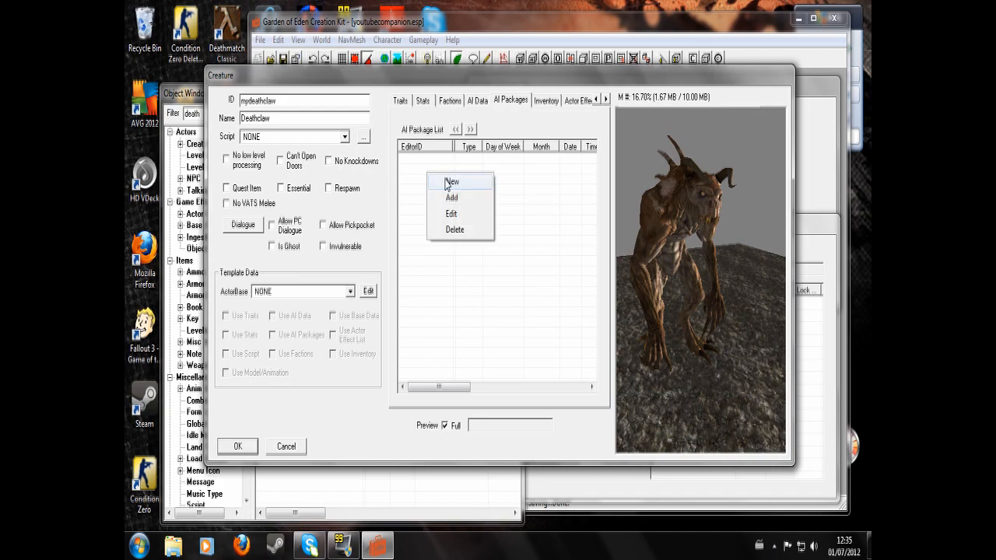
{"action": "left_click", "coordinate": [448, 180]}
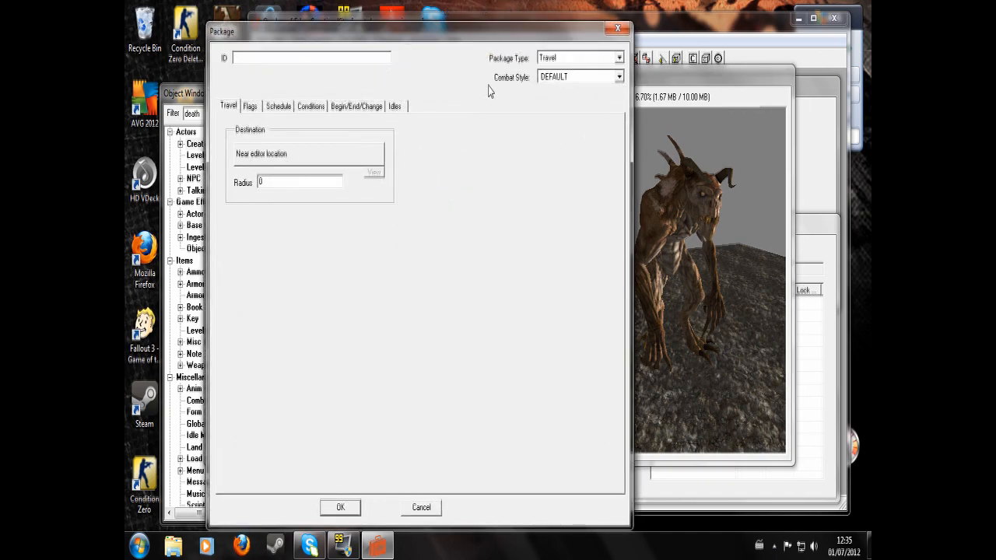
{"action": "left_click", "coordinate": [619, 58]}
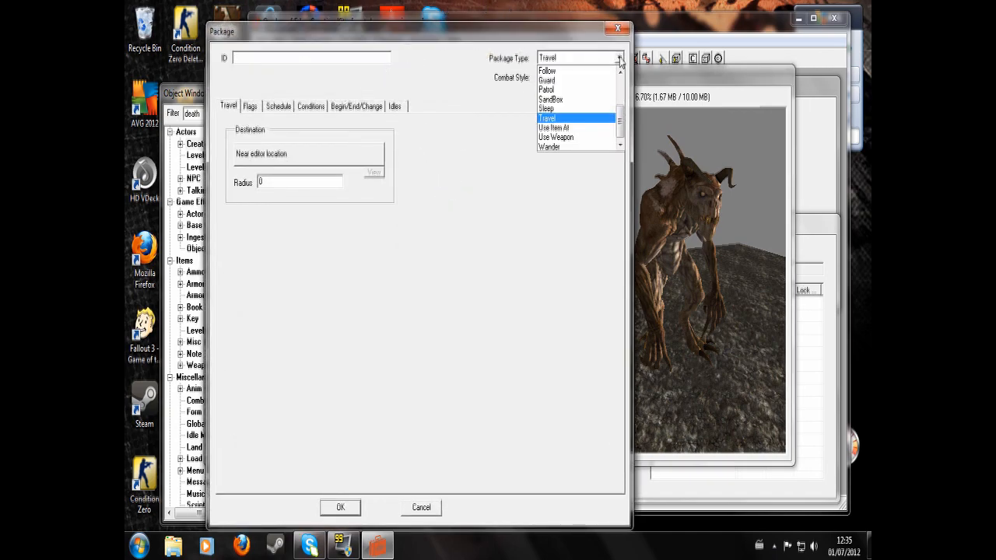
{"action": "left_click", "coordinate": [587, 100]}
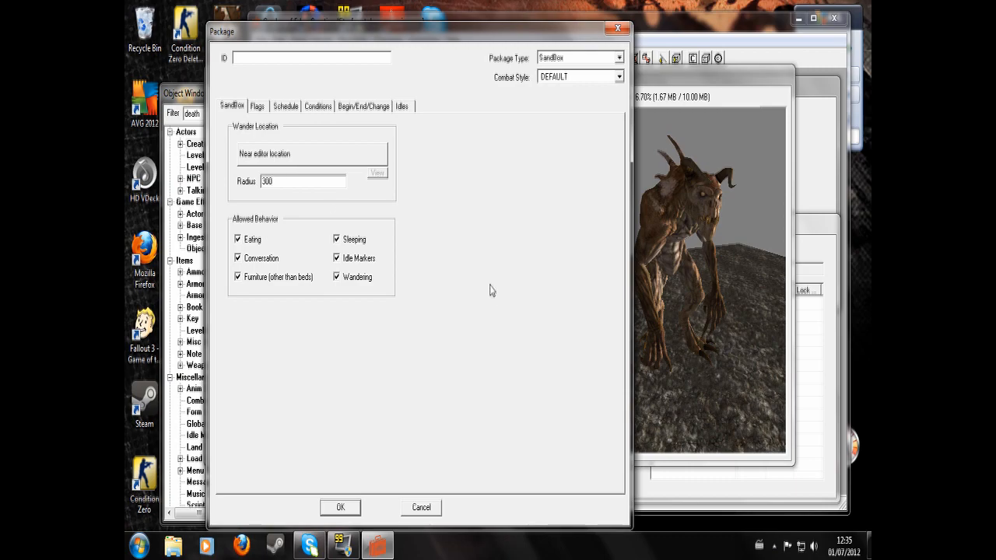
{"action": "type", "text": "myo"}
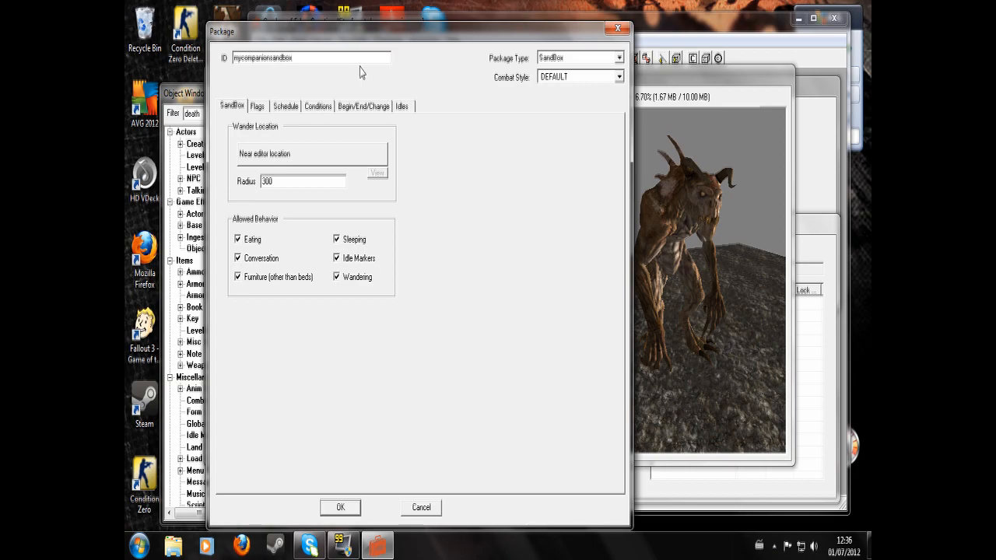
{"action": "left_click", "coordinate": [683, 235]}
{"action": "left_click", "coordinate": [683, 235]}
{"action": "left_click", "coordinate": [340, 507]}
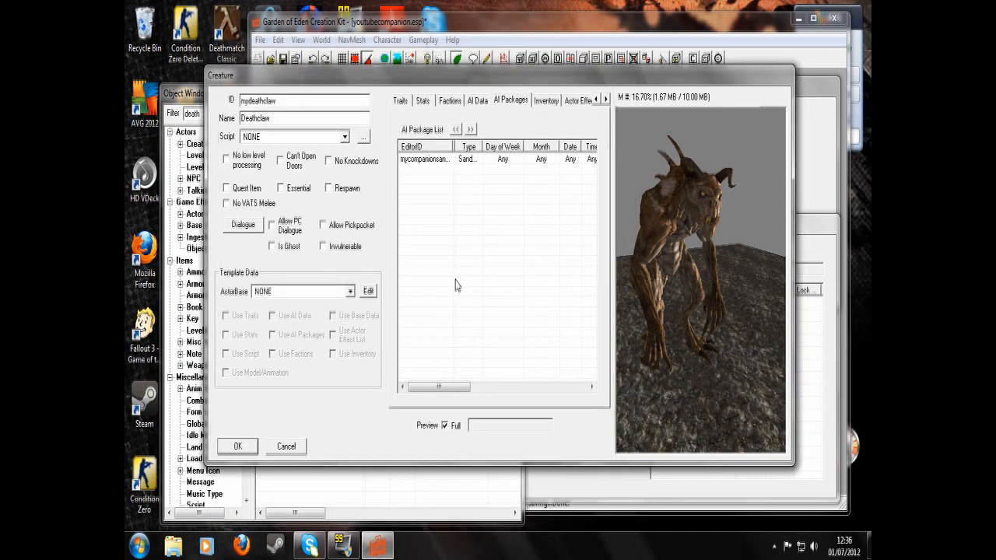
Create a new Guard AI package with the ID mycomapnionwait for mydeathclaw
{"action": "right_click", "coordinate": [424, 190]}
{"action": "left_click", "coordinate": [450, 200]}
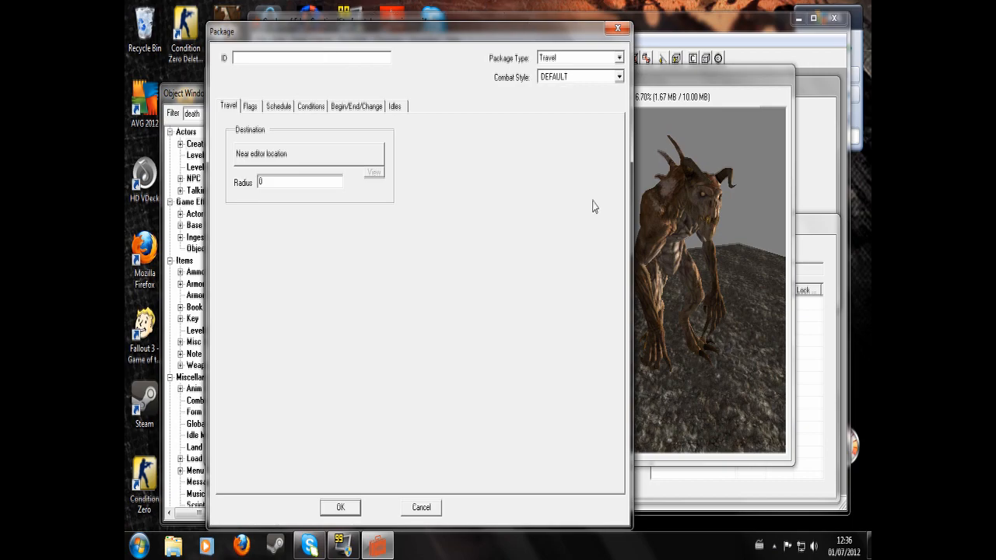
{"action": "left_click", "coordinate": [620, 57]}
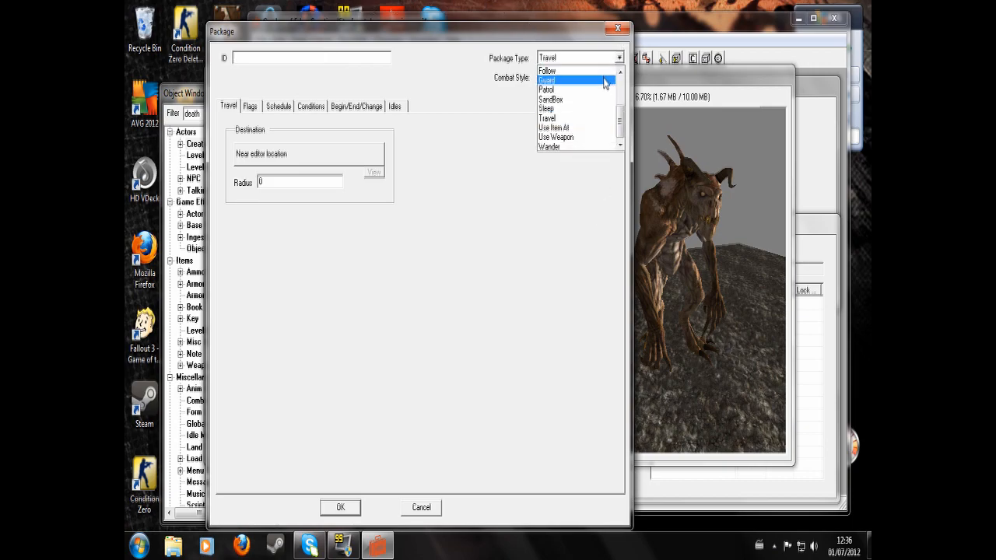
{"action": "left_click", "coordinate": [600, 84]}
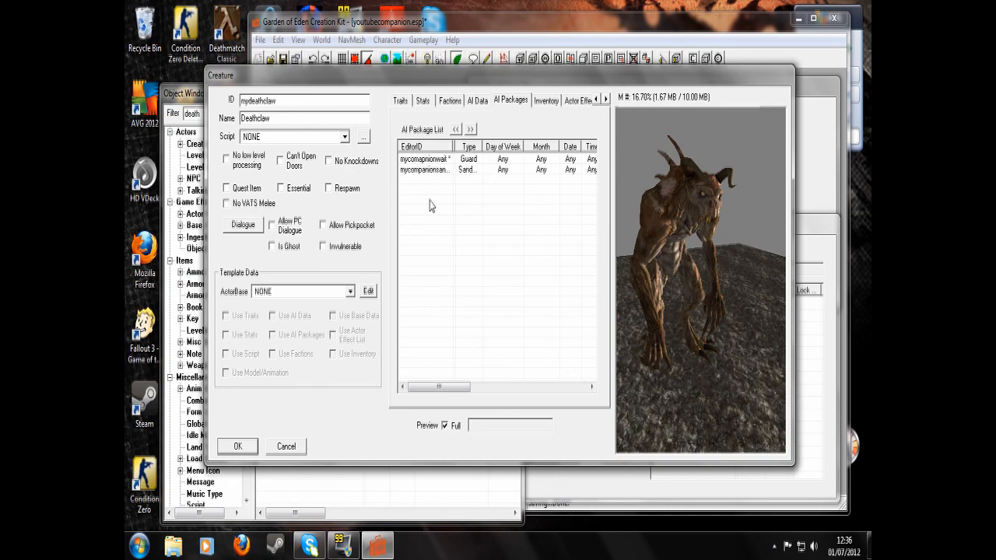
Start a new Follow package targeting the specific reference PlayerRef, with a follow distance of 300 and no end location
{"action": "right_click", "coordinate": [425, 196]}
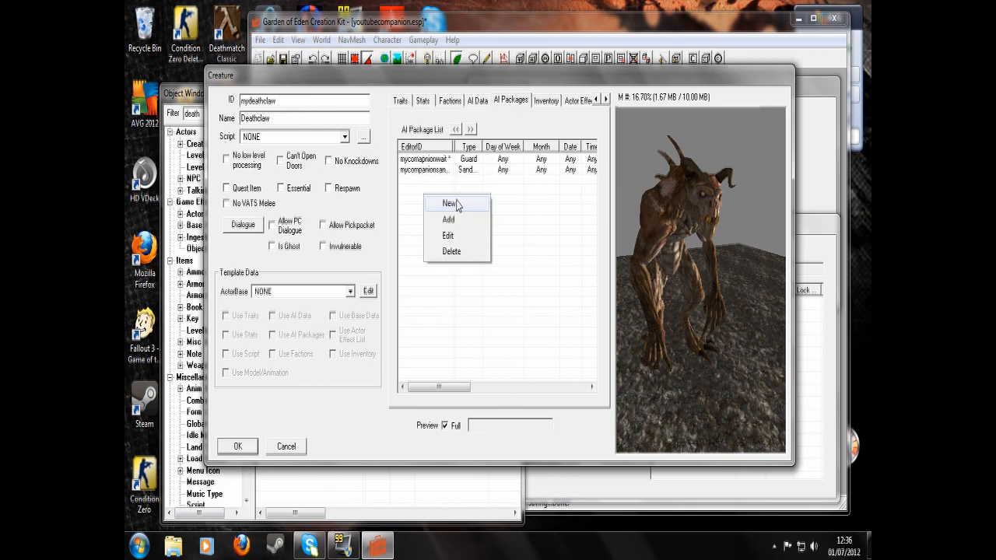
{"action": "left_click", "coordinate": [451, 203]}
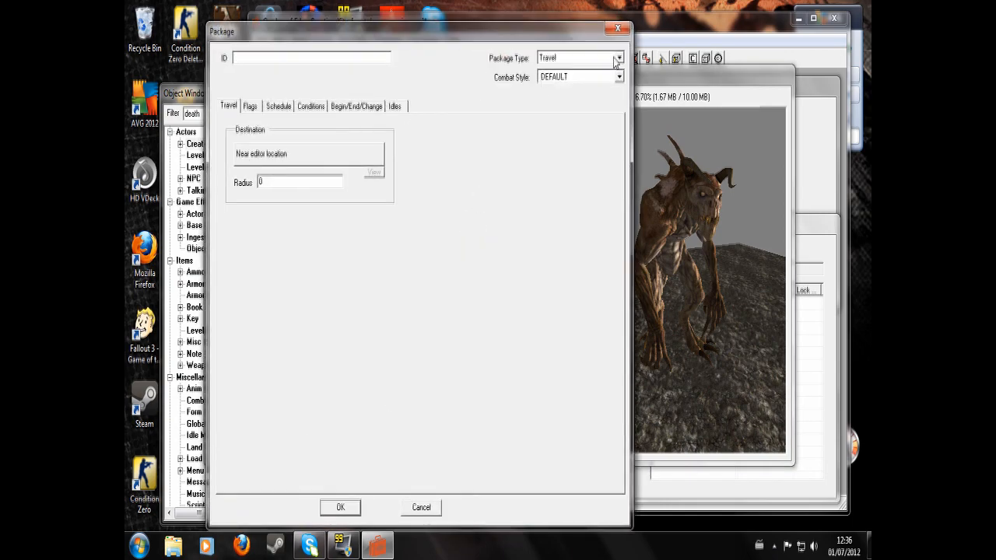
{"action": "left_click", "coordinate": [616, 58]}
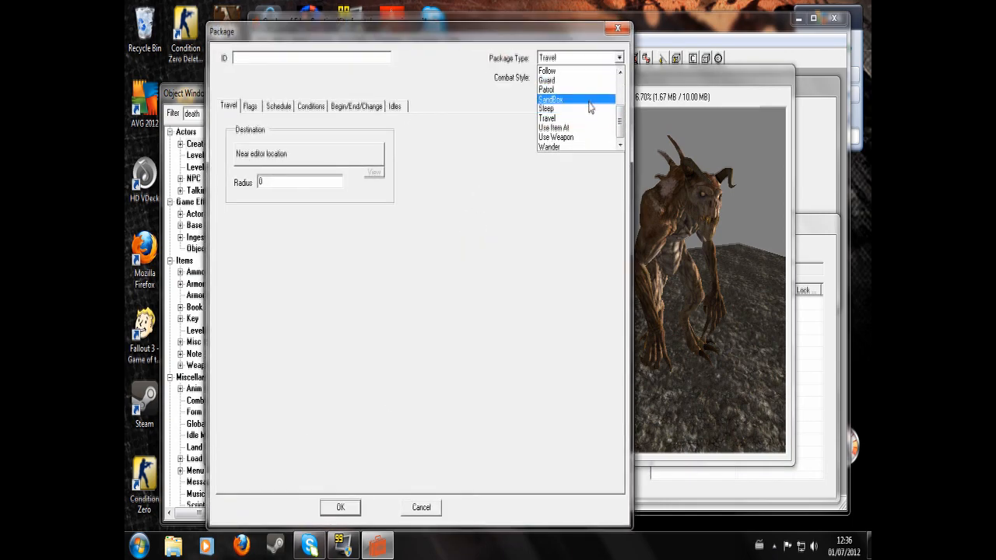
{"action": "left_click", "coordinate": [546, 71]}
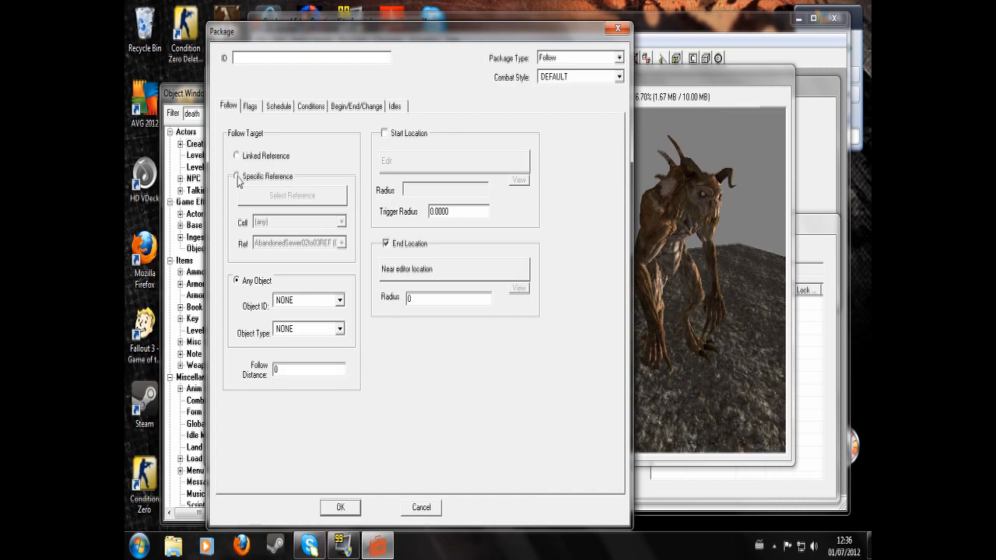
{"action": "left_click", "coordinate": [237, 178]}
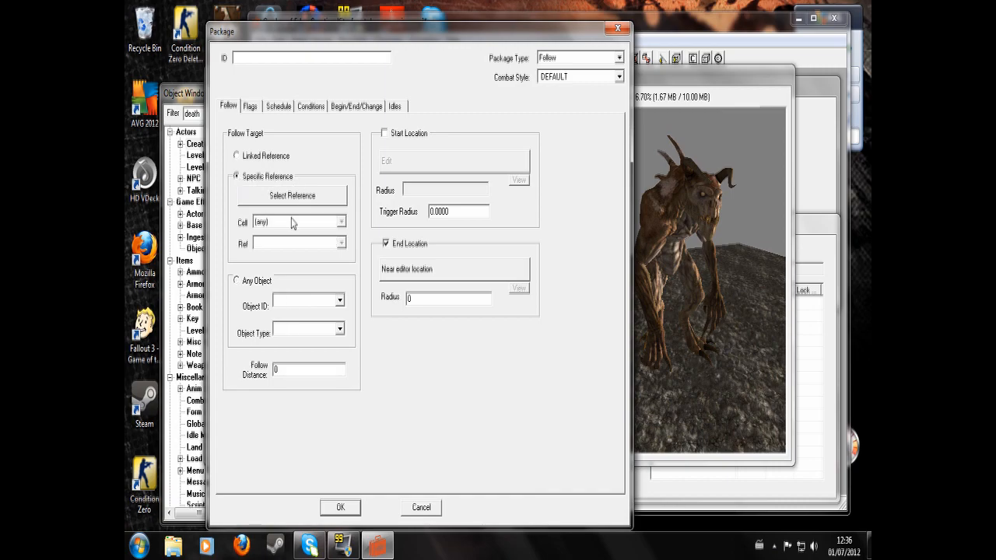
{"action": "left_click", "coordinate": [341, 247]}
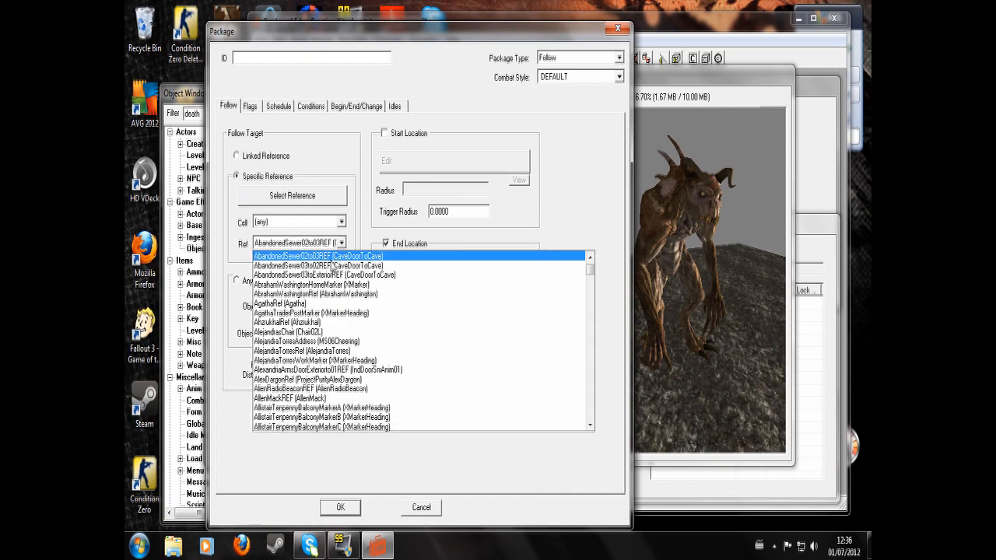
{"action": "key", "text": "p"}
{"action": "key", "text": "p"}
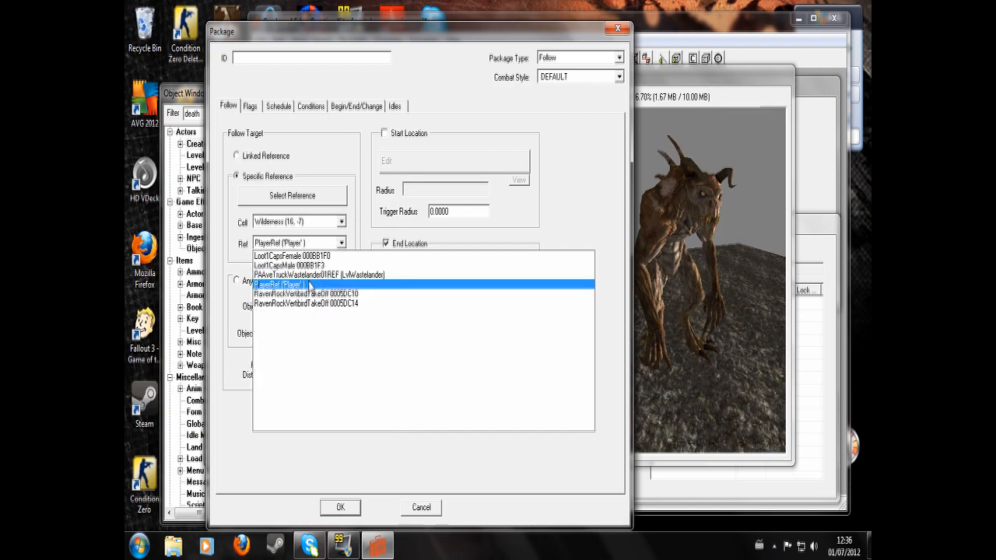
{"action": "left_click", "coordinate": [310, 285]}
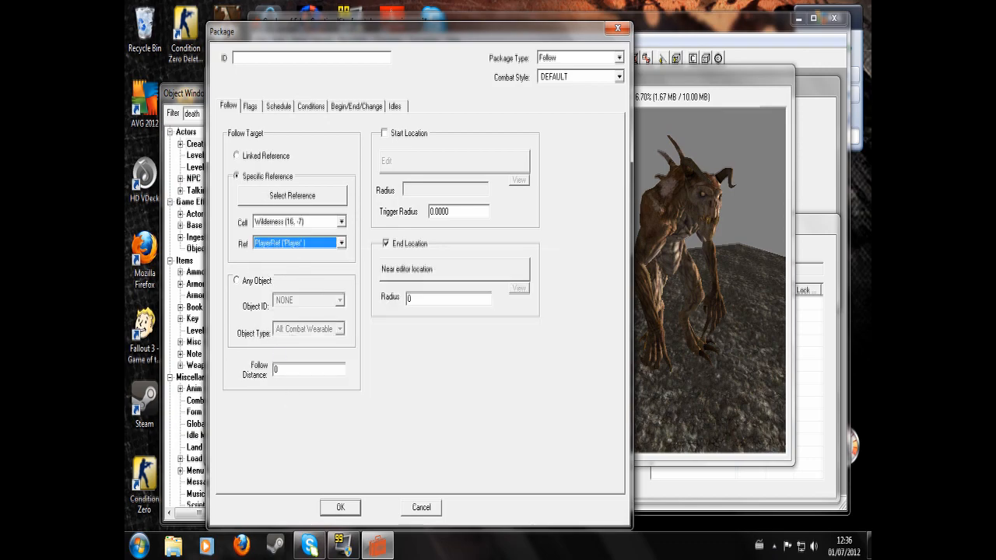
{"action": "double_click", "coordinate": [277, 369]}
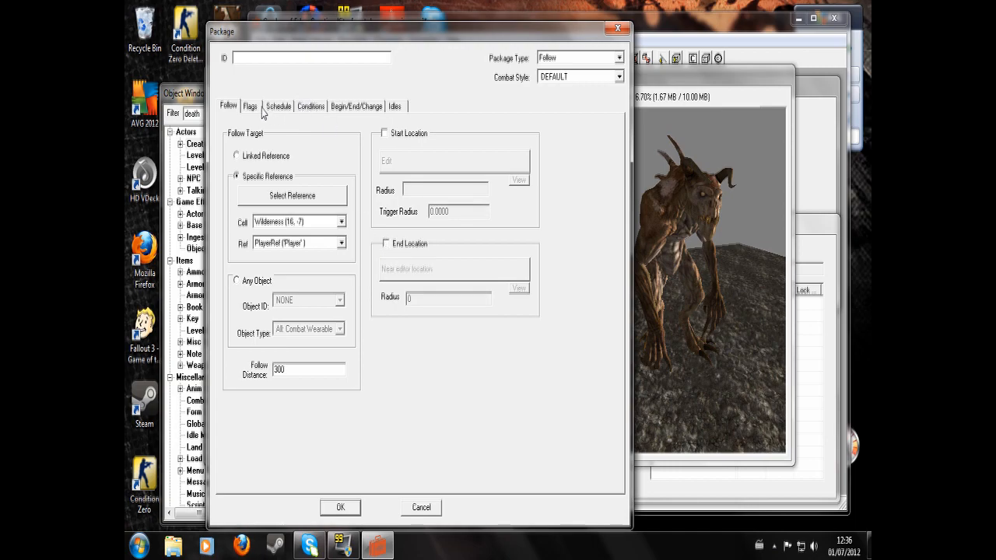
Enable Continue During Combat for the Follow package and save it with the ID mycompanionfollow
{"action": "left_click", "coordinate": [250, 106]}
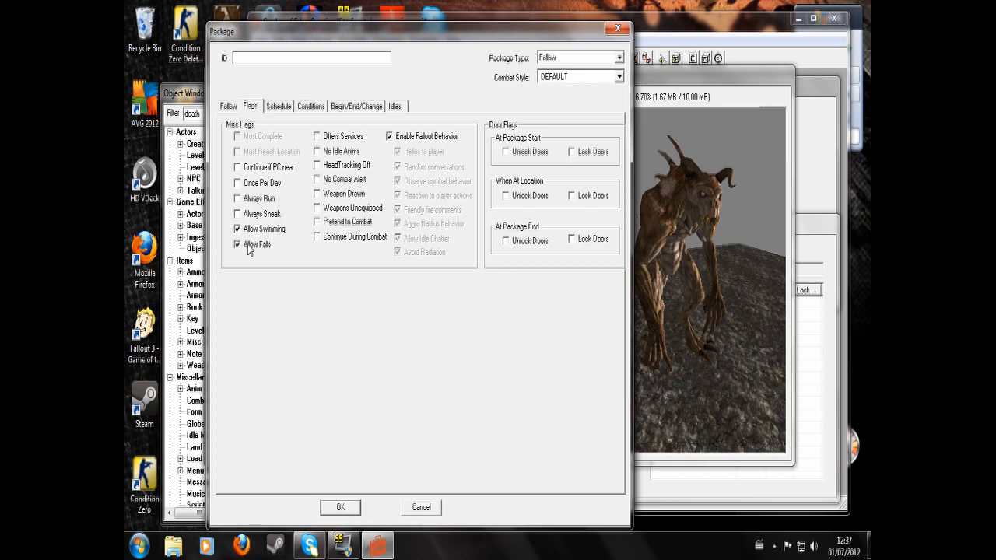
{"action": "left_click", "coordinate": [319, 238]}
{"action": "left_click", "coordinate": [229, 108]}
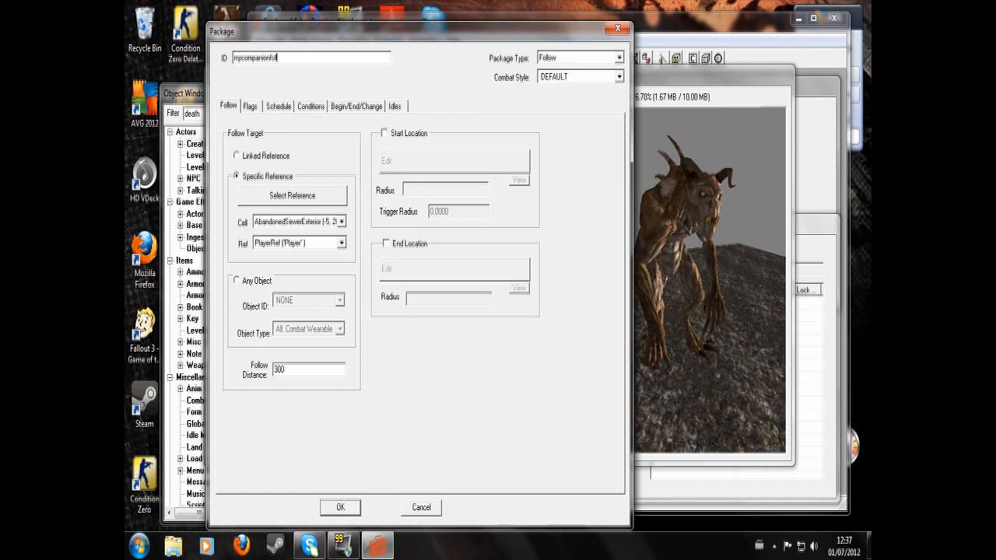
{"action": "key", "text": "Return"}
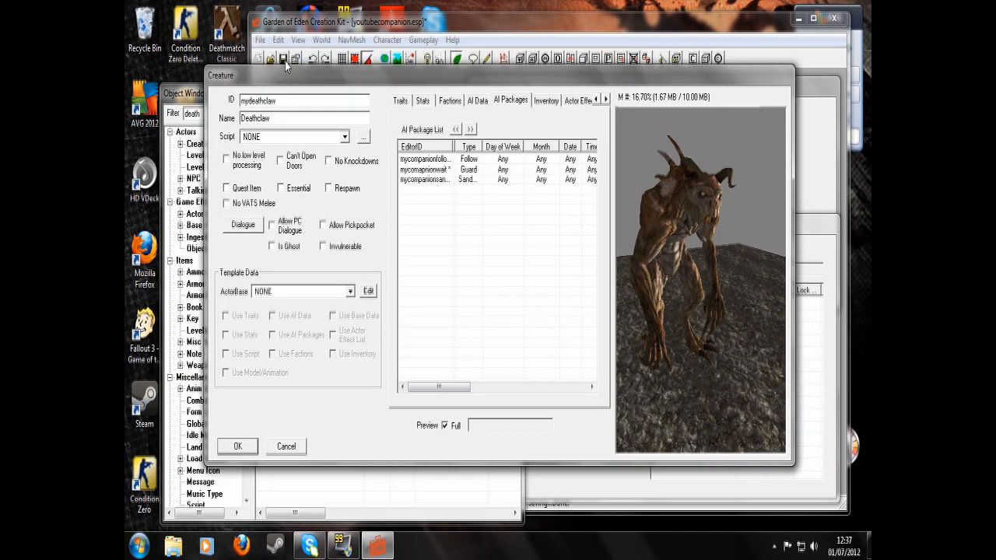
Look over the creature's preview and remaining setting categories, and save the changes to mydeathclaw
{"action": "left_click_drag", "start_coordinate": [687, 242], "coordinate": [648, 243]}
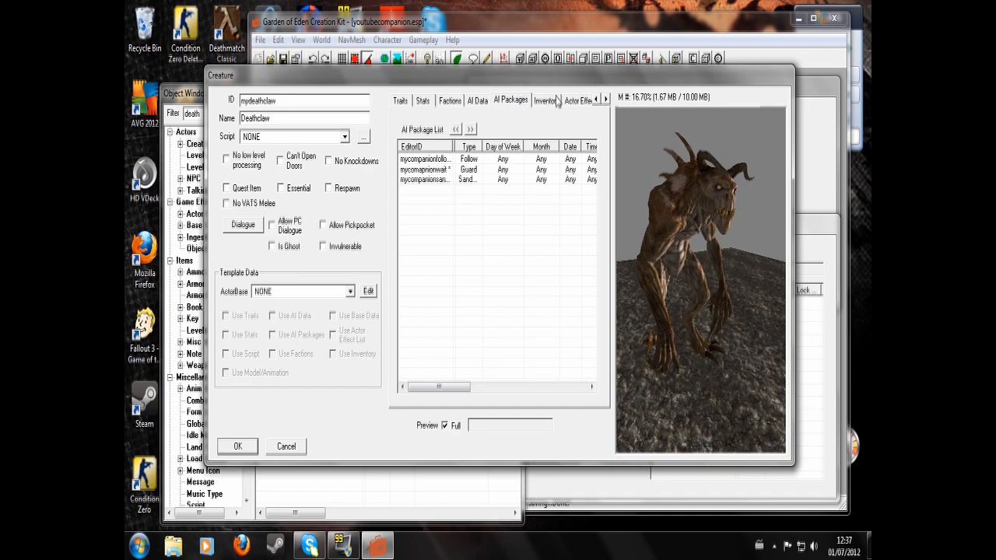
{"action": "left_click", "coordinate": [606, 100]}
{"action": "left_click", "coordinate": [606, 99]}
{"action": "left_click", "coordinate": [606, 100]}
{"action": "left_click", "coordinate": [606, 99]}
{"action": "left_click", "coordinate": [606, 99]}
{"action": "left_click", "coordinate": [606, 100]}
{"action": "left_click", "coordinate": [606, 100]}
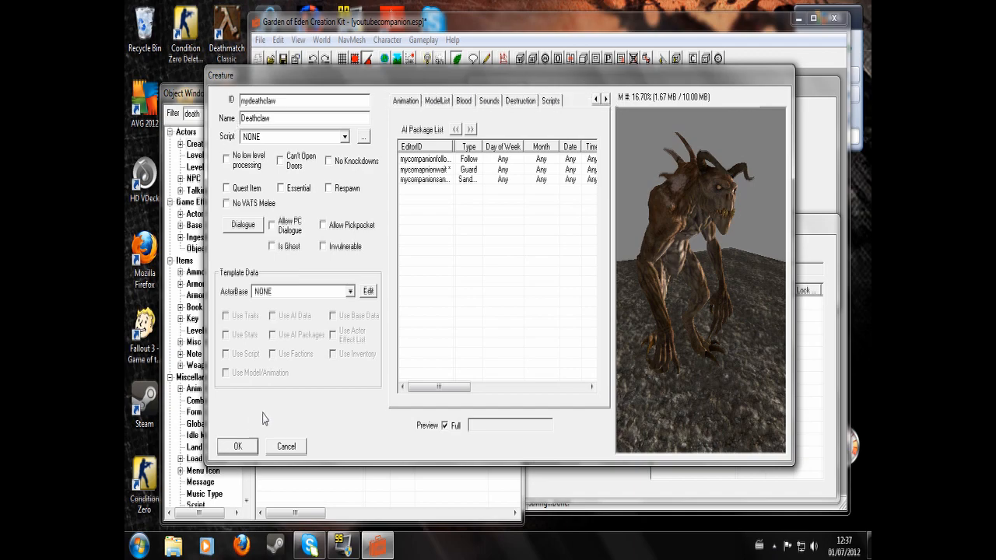
{"action": "left_click", "coordinate": [238, 447]}
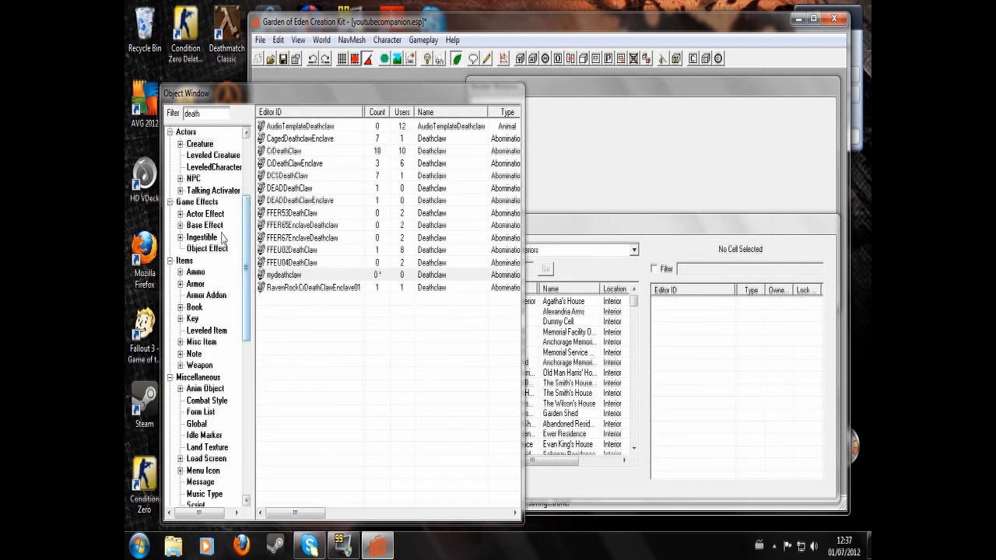
Create a new voice type with the ID mycompanionvoice and save it
{"action": "left_click_drag", "start_coordinate": [247, 206], "coordinate": [244, 150]}
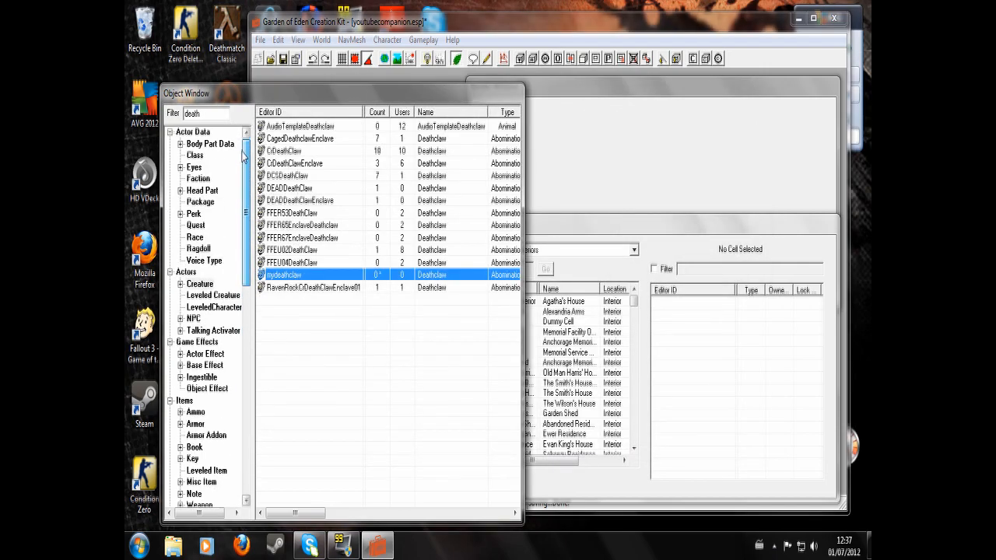
{"action": "left_click", "coordinate": [209, 262]}
{"action": "right_click", "coordinate": [323, 233]}
{"action": "left_click", "coordinate": [345, 243]}
{"action": "right_click", "coordinate": [284, 194]}
{"action": "left_click", "coordinate": [295, 198]}
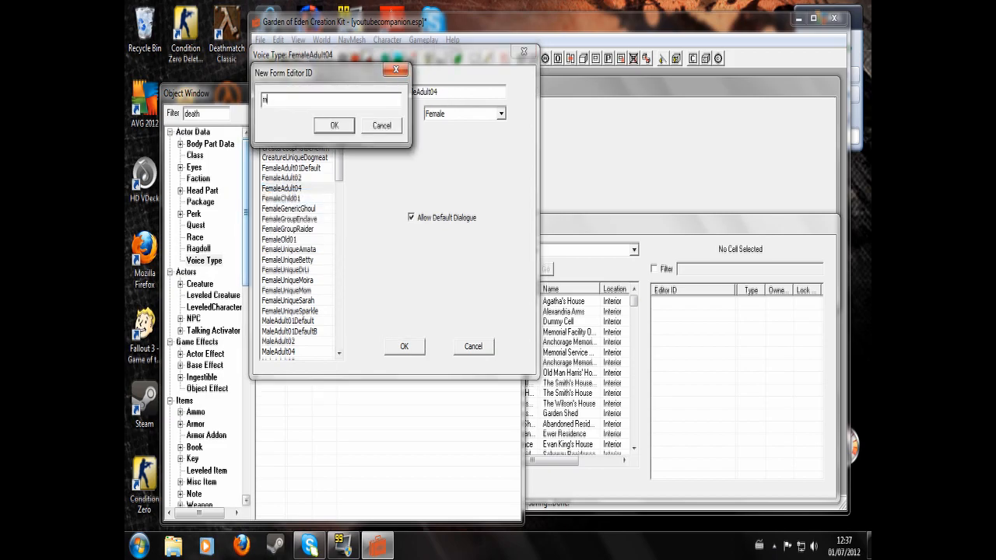
{"action": "type", "text": "mycompanionvoice"}
{"action": "key", "text": "Return"}
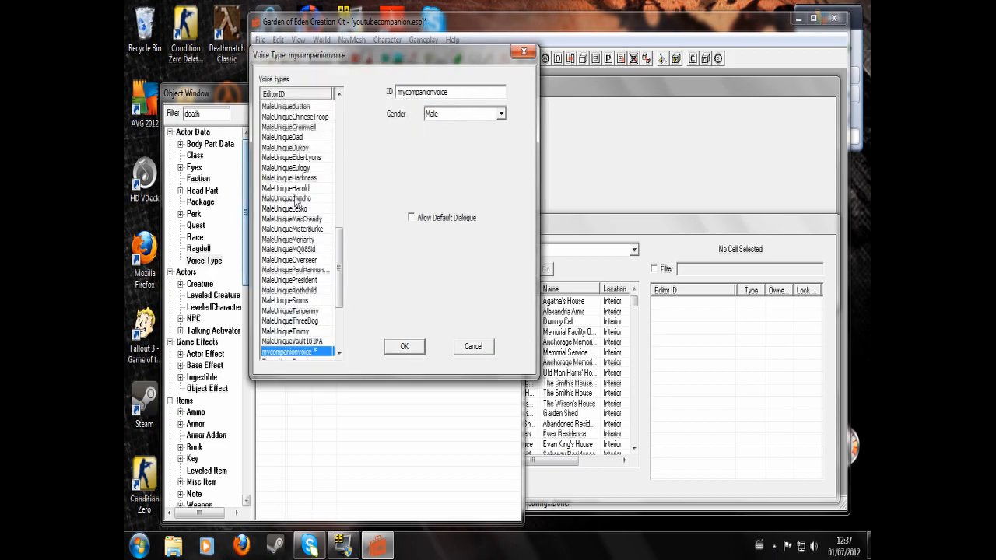
{"action": "left_click", "coordinate": [404, 345]}
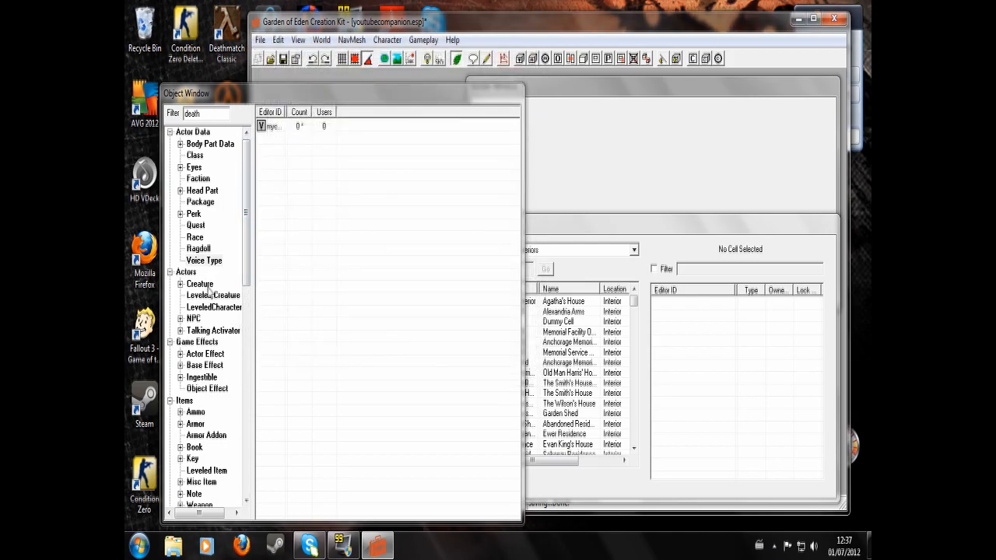
Reopen the mydeathclaw creature and enable Allow PC Dialogue for it
{"action": "left_click", "coordinate": [203, 286]}
{"action": "double_click", "coordinate": [290, 277]}
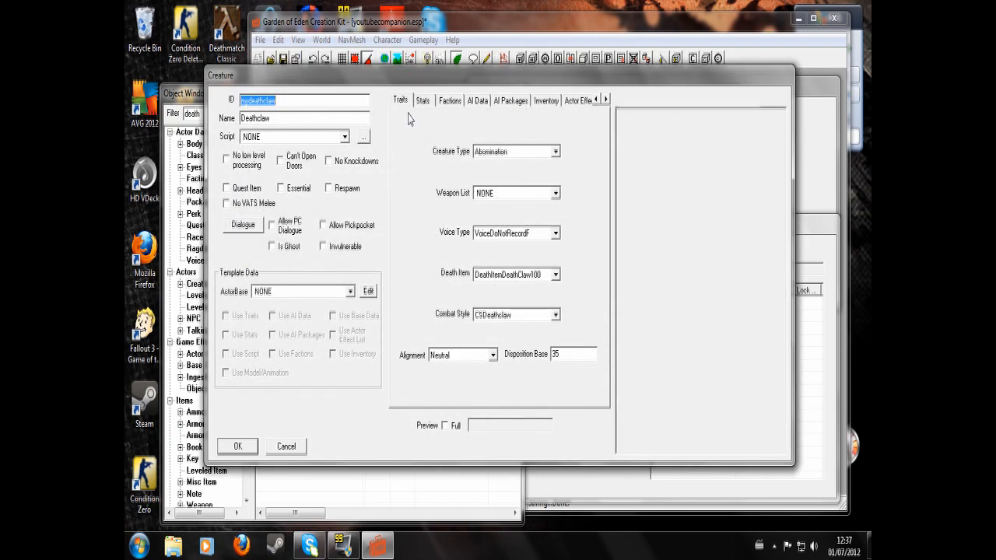
{"action": "left_click", "coordinate": [272, 227]}
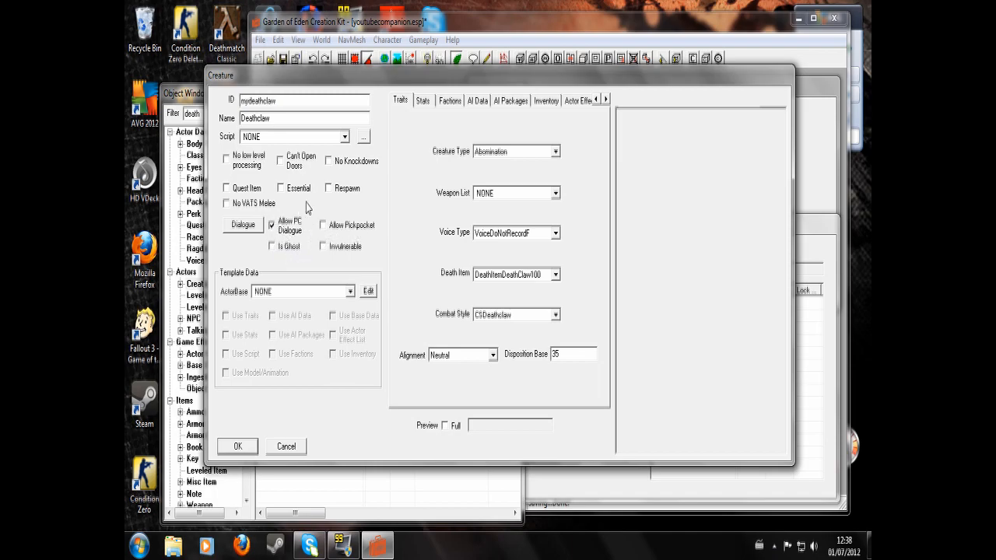
{"action": "left_click", "coordinate": [281, 189]}
Set the voice type of the mydeathclaw creature to mycompanionvoice
{"action": "left_click", "coordinate": [556, 233]}
{"action": "scroll", "coordinate": [511, 312], "scroll_direction": "up", "scroll_amount": 2}
{"action": "scroll", "coordinate": [502, 300], "scroll_direction": "up", "scroll_amount": 4}
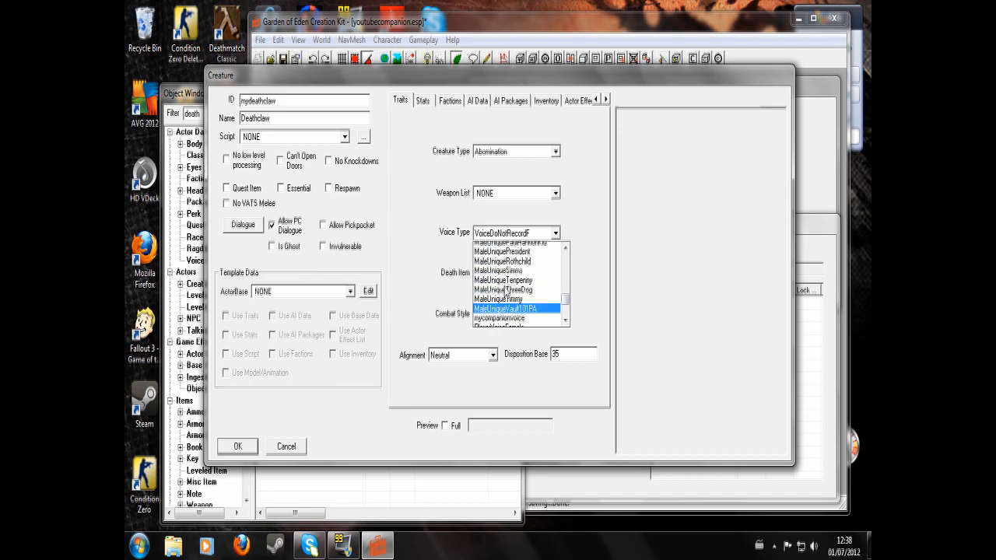
{"action": "scroll", "coordinate": [498, 286], "scroll_direction": "down", "scroll_amount": 3}
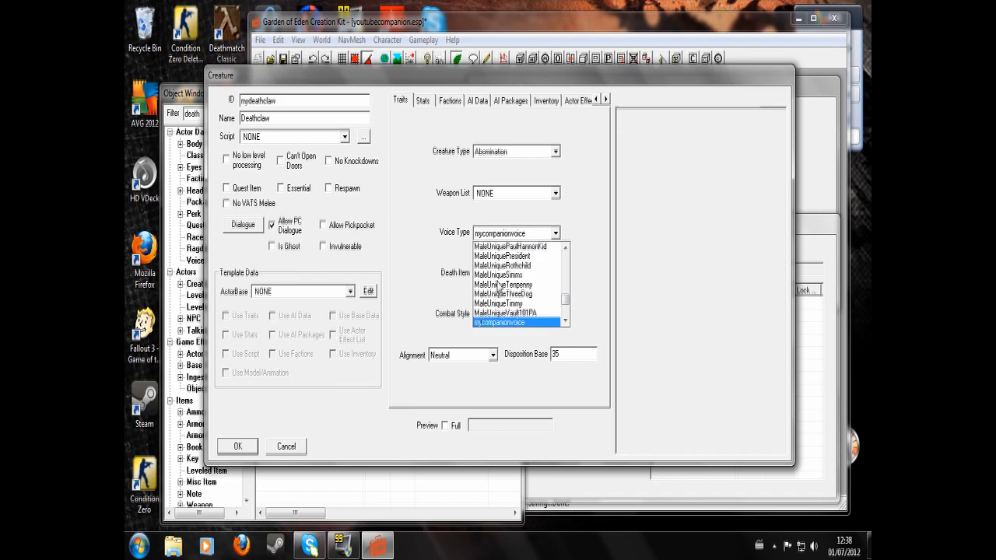
{"action": "left_click", "coordinate": [497, 324]}
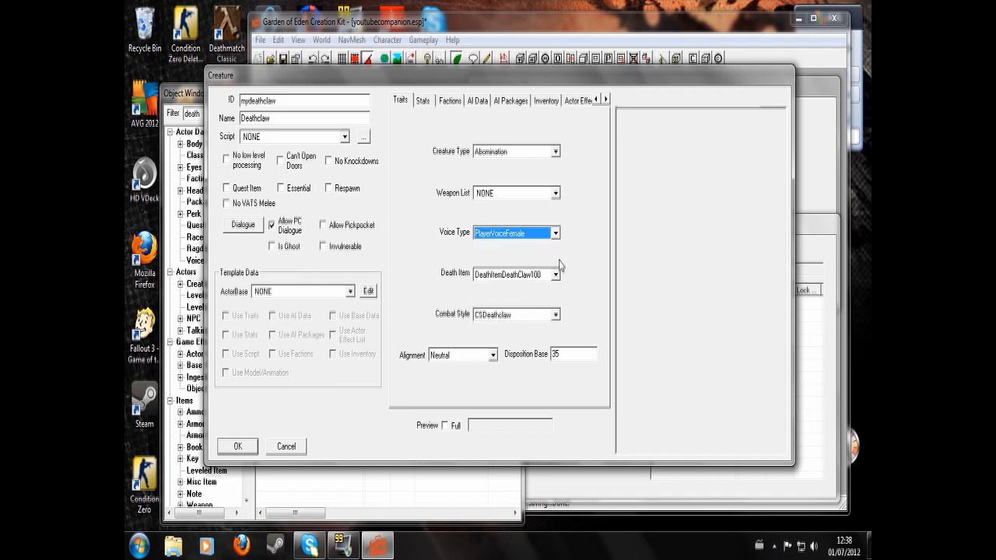
{"action": "left_click", "coordinate": [555, 234]}
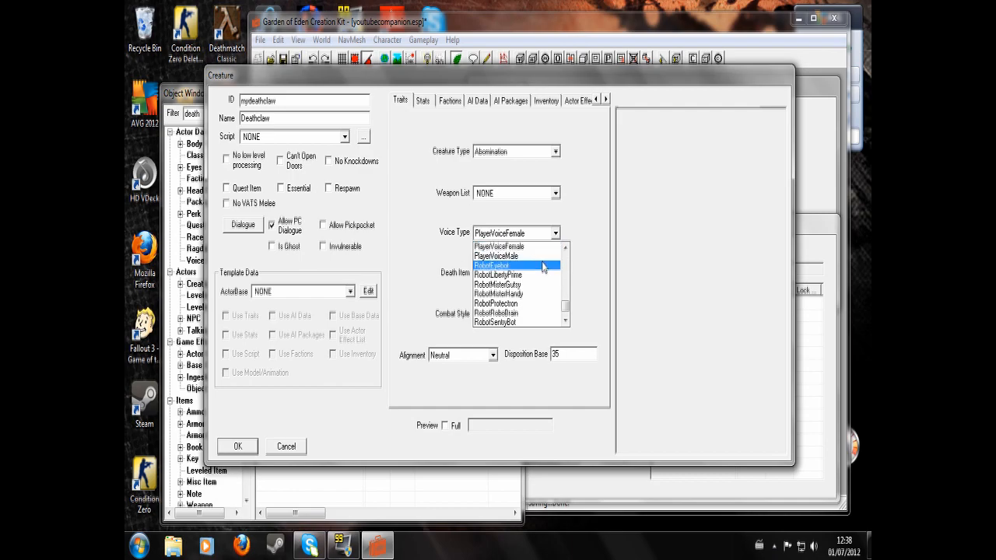
{"action": "scroll", "coordinate": [542, 267], "scroll_direction": "down", "scroll_amount": 5}
{"action": "left_click", "coordinate": [514, 322]}
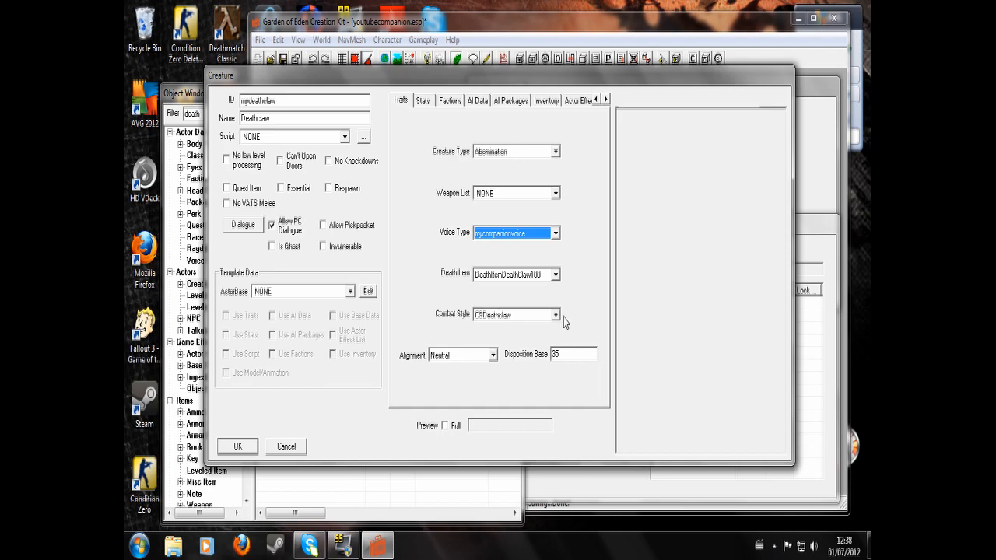
Add the CreatureHitDeathClaw faction to the mydeathclaw creature and save the creature
{"action": "left_click", "coordinate": [450, 100]}
{"action": "right_click", "coordinate": [450, 193]}
{"action": "left_click", "coordinate": [467, 202]}
{"action": "left_click", "coordinate": [234, 190]}
{"action": "key", "text": "d"}
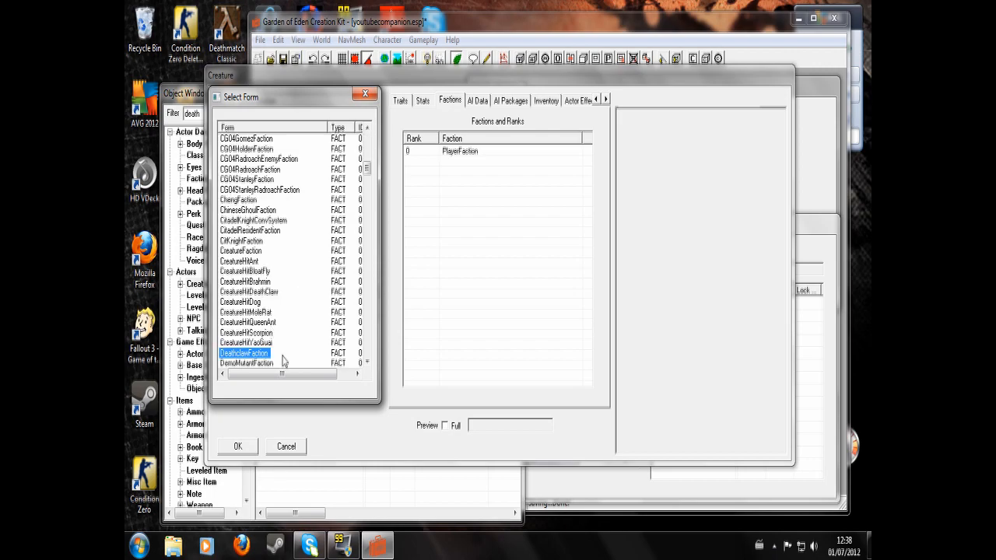
{"action": "scroll", "coordinate": [284, 361], "scroll_direction": "down", "scroll_amount": 2}
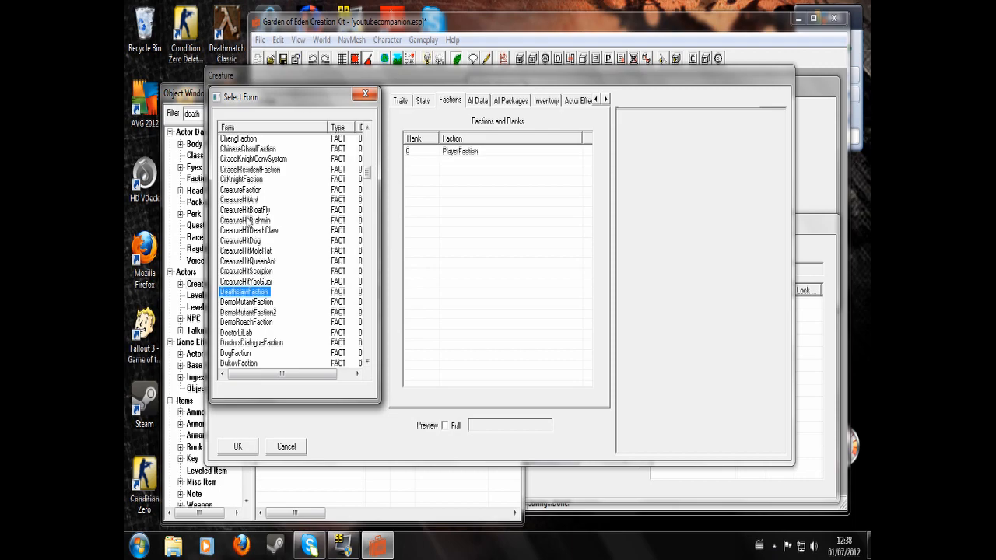
{"action": "double_click", "coordinate": [249, 230]}
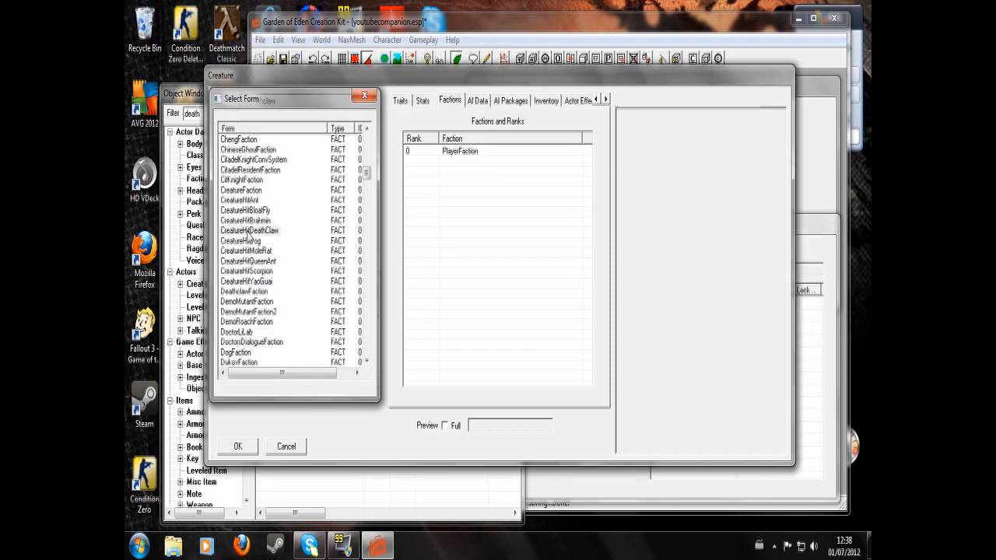
{"action": "left_click", "coordinate": [238, 446]}
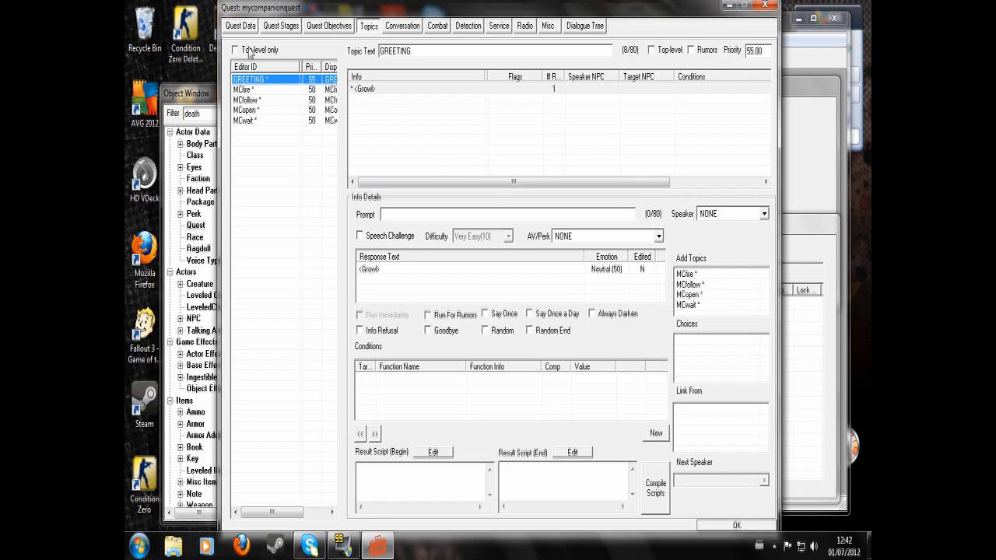
Turn off the default script processing delay of mycompanionquest, set the delay to 1, and save the quest
{"action": "left_click", "coordinate": [243, 26]}
{"action": "left_click", "coordinate": [419, 113]}
{"action": "left_click_drag", "start_coordinate": [455, 113], "coordinate": [449, 114]}
{"action": "type", "text": "1"}
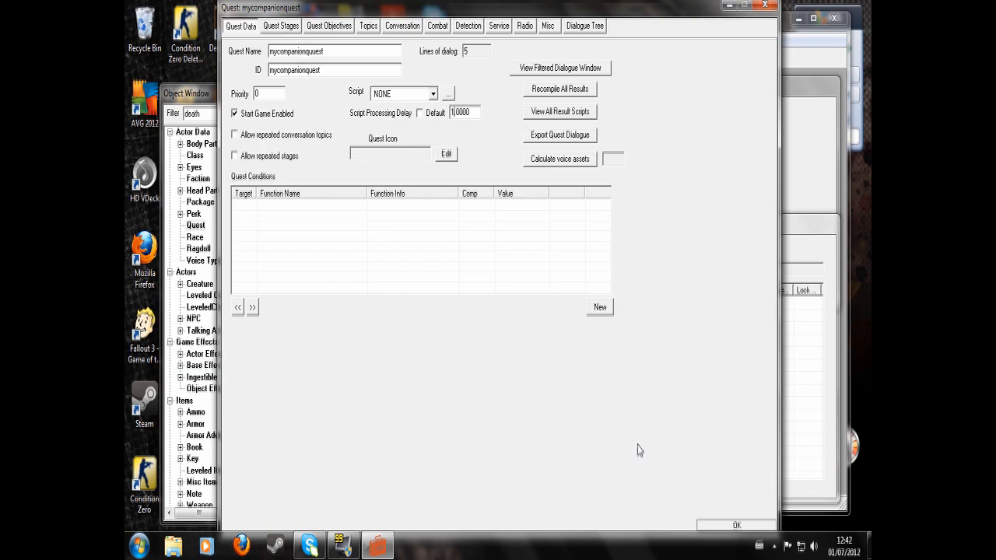
{"action": "left_click", "coordinate": [735, 526]}
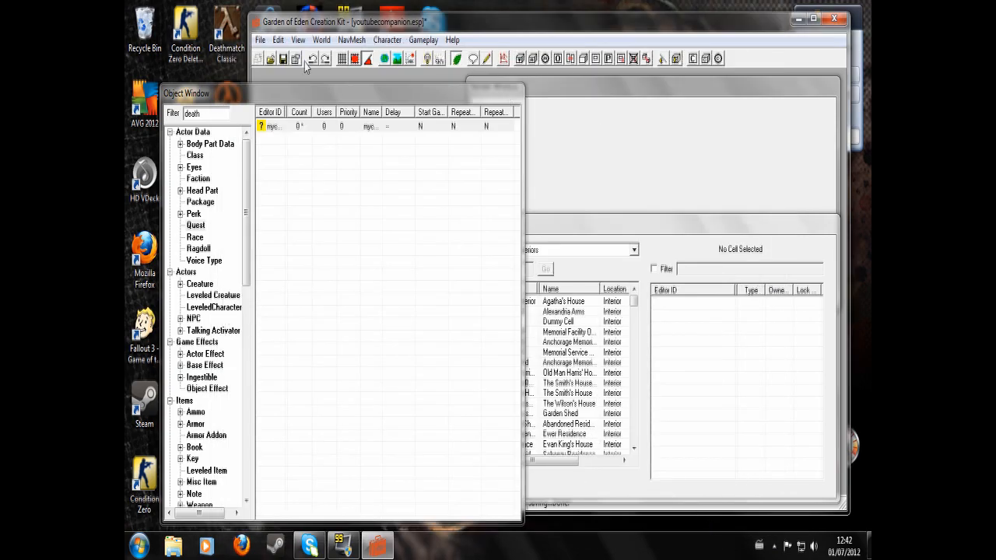
Create a new script and name it with the line scn mycompanionscript
{"action": "left_click", "coordinate": [486, 58]}
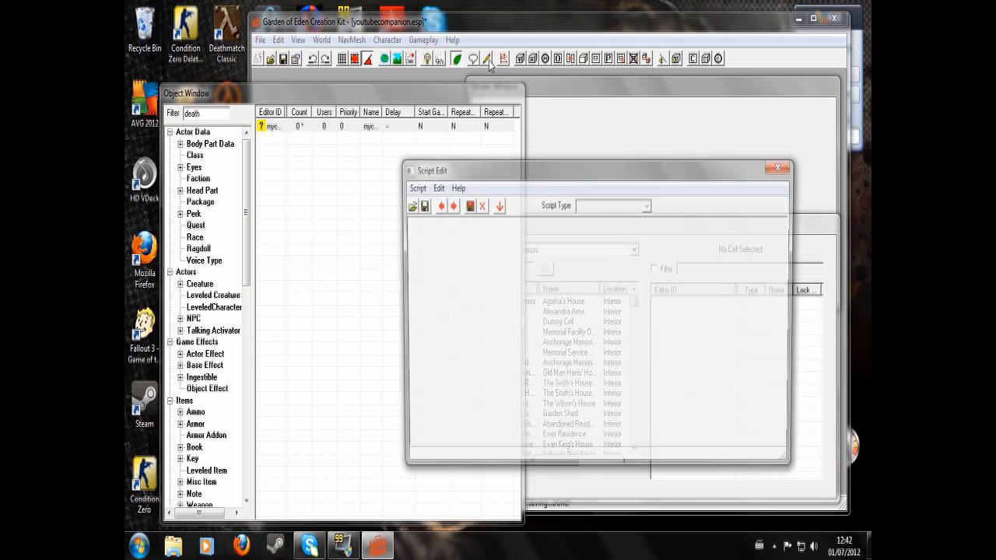
{"action": "left_click", "coordinate": [414, 187]}
{"action": "left_click", "coordinate": [425, 202]}
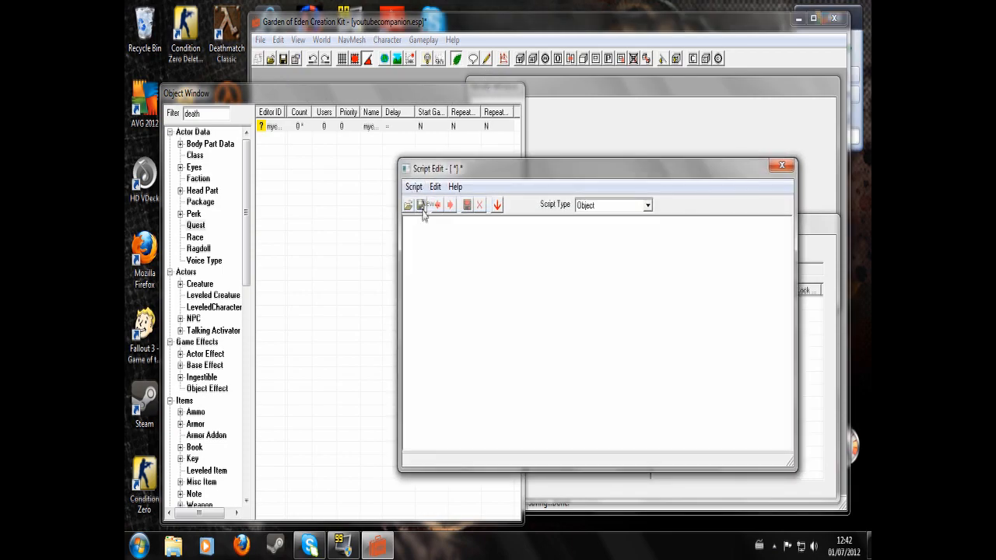
{"action": "type", "text": "scn"}
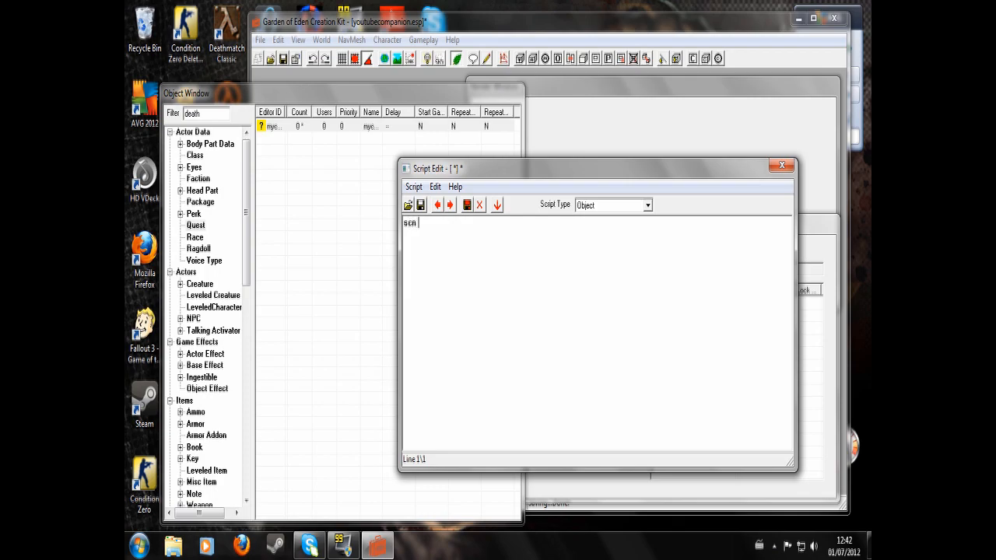
{"action": "type", "text": " mycompanionscript"}
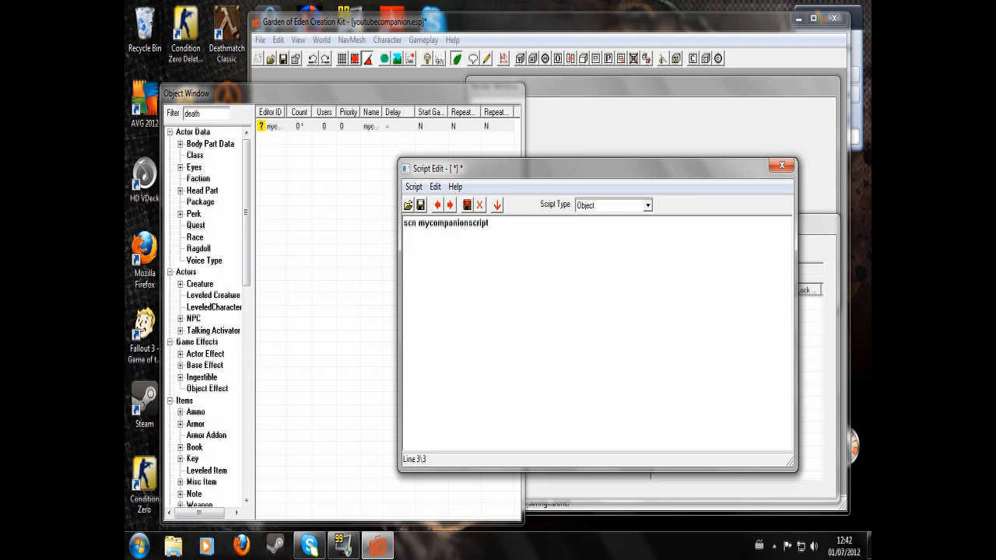
Declare the short variables DoOnce and Status in the script and start a begin gamemode block
{"action": "type", "text": "short DoOnce"}
{"action": "key", "text": "Return"}
{"action": "type", "text": "sh"}
{"action": "key", "text": "BackSpace"}
{"action": "type", "text": "hort St"}
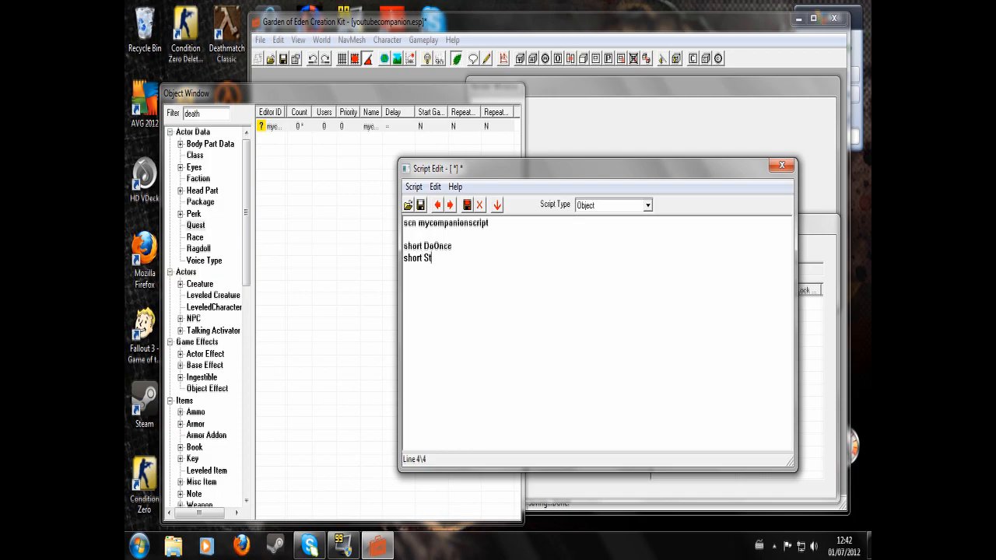
{"action": "type", "text": "atus  "}
{"action": "type", "text": "begin gam"}
{"action": "type", "text": "emode"}
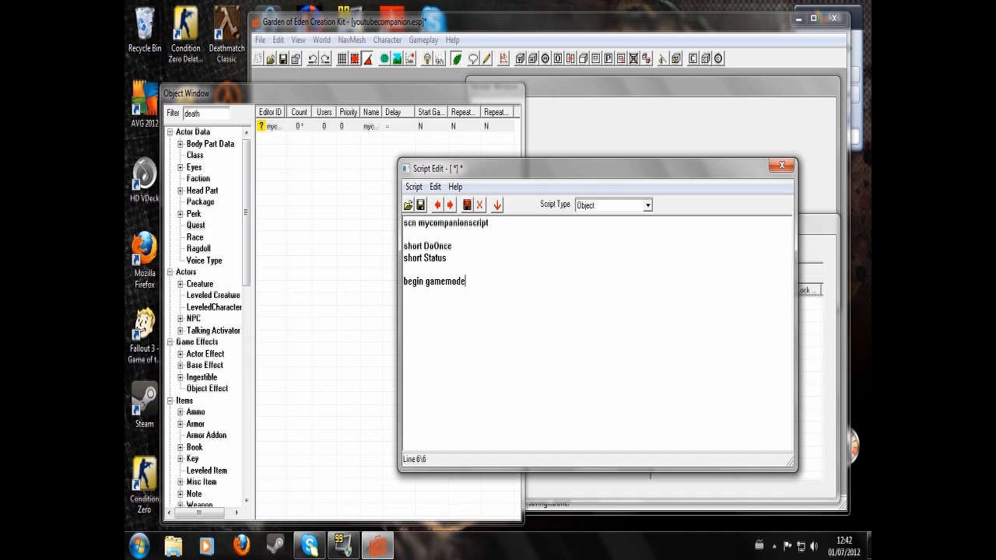
Add the condition if (DoOnce !=1) inside the gamemode block
{"action": "key", "text": "Return"}
{"action": "key", "text": "Return"}
{"action": "type", "text": "id ("}
{"action": "key", "text": "BackSpace"}
{"action": "key", "text": "BackSpace"}
{"action": "key", "text": "BackSpace"}
{"action": "type", "text": "f"}
{"action": "type", "text": " ("}
{"action": "type", "text": "Do Onv"}
{"action": "key", "text": "BackSpace"}
{"action": "type", "text": "ce"}
{"action": "key", "text": "BackSpace"}
{"action": "key", "text": "BackSpace"}
{"action": "key", "text": "BackSpace"}
{"action": "key", "text": "BackSpace"}
{"action": "key", "text": "BackSpace"}
{"action": "type", "text": "Once !=1)"}
{"action": "key", "text": "Tab"}
Write the indented lines set Status to 3 and set DoOnce to 1 under the DoOnce condition
{"action": "type", "text": "set stat"}
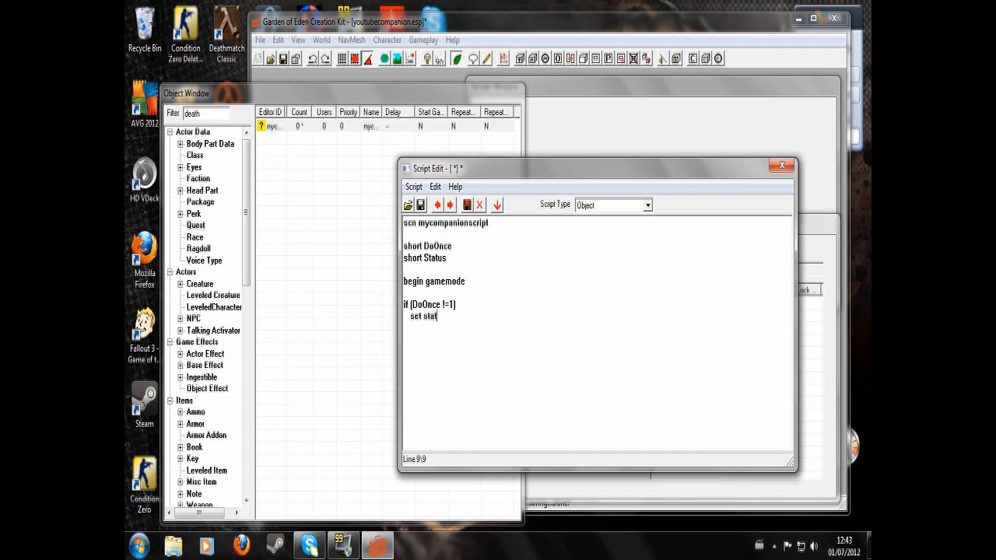
{"action": "type", "text": "us to "}
{"action": "type", "text": "1"}
{"action": "key", "text": "Return"}
{"action": "key", "text": "BackSpace"}
{"action": "key", "text": "BackSpace"}
{"action": "key", "text": "BackSpace"}
{"action": "key", "text": "BackSpace"}
{"action": "type", "text": "3"}
{"action": "key", "text": "Return"}
{"action": "type", "text": "ser"}
{"action": "key", "text": "BackSpace"}
{"action": "type", "text": "t do"}
{"action": "key", "text": "BackSpace"}
{"action": "key", "text": "BackSpace"}
{"action": "type", "text": "DoOnce to"}
{"action": "key", "text": "Up"}
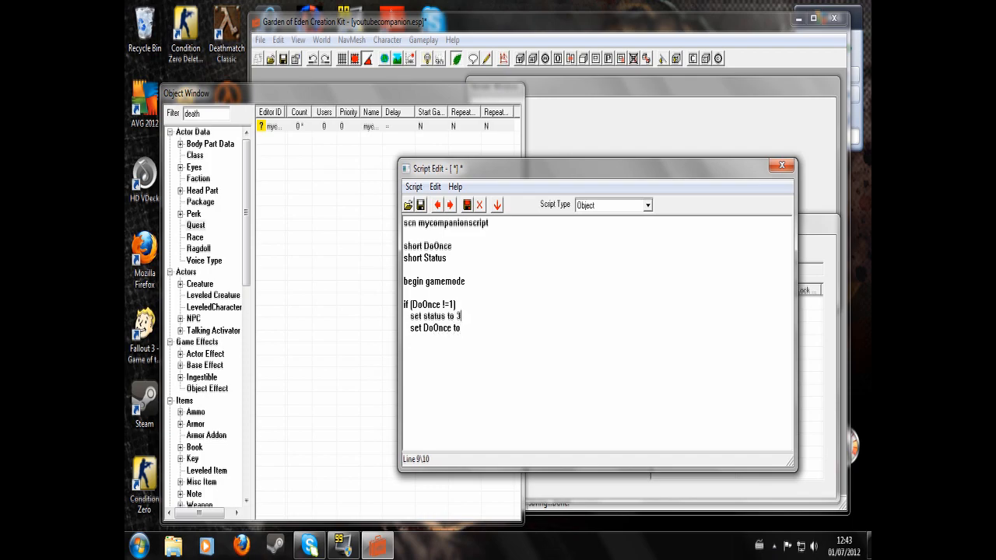
{"action": "left_click", "coordinate": [426, 316]}
{"action": "key", "text": "BackSpace"}
{"action": "type", "text": "S"}
{"action": "key", "text": "Down"}
{"action": "key", "text": "Right"}
{"action": "key", "text": "Right"}
{"action": "key", "text": "End"}
{"action": "type", "text": "1 "}
Close the condition with endif and the gamemode block with end
{"action": "type", "text": "endif"}
{"action": "key", "text": "Return"}
{"action": "key", "text": "Return"}
{"action": "type", "text": "end"}
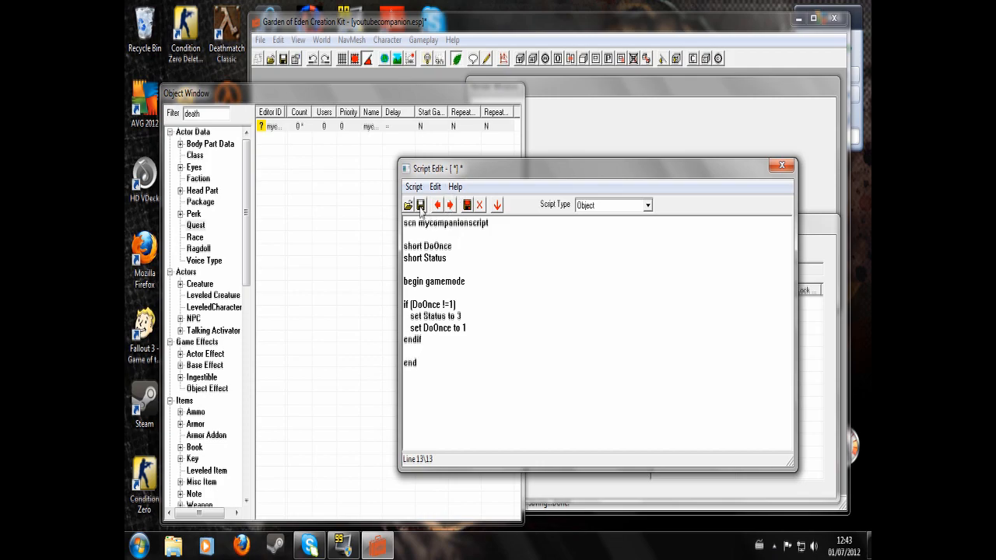
{"action": "left_click", "coordinate": [467, 281]}
{"action": "left_click_drag", "start_coordinate": [411, 304], "coordinate": [454, 304]}
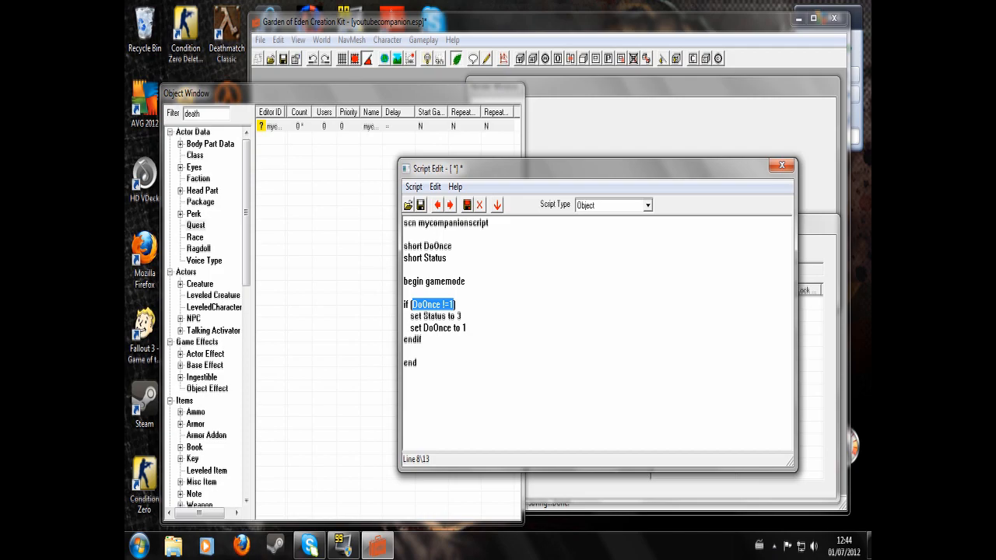
{"action": "left_click", "coordinate": [450, 304]}
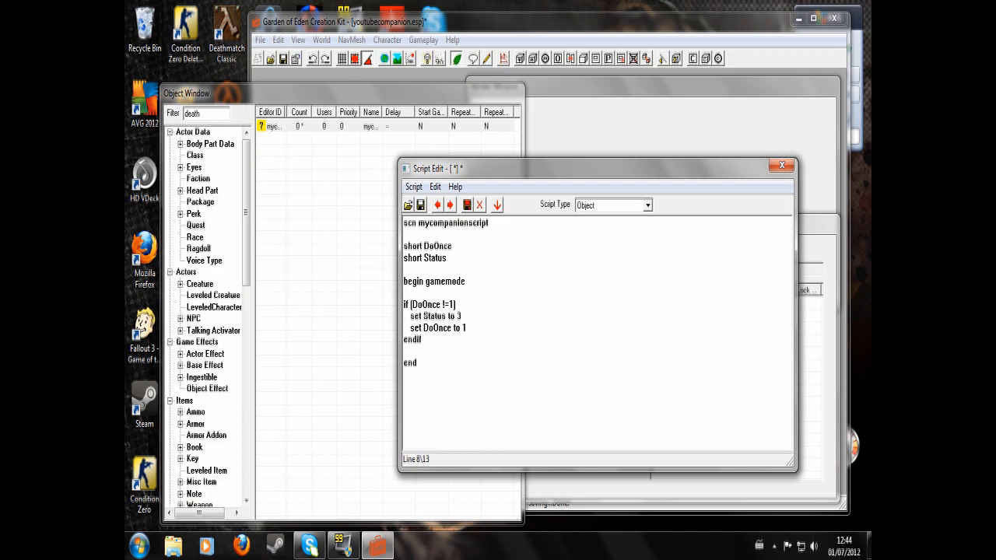
{"action": "left_click_drag", "start_coordinate": [410, 304], "coordinate": [463, 316]}
{"action": "left_click", "coordinate": [446, 316]}
Add the comment ;1=follow 2=wait 3=sandbox after the short Status declaration
{"action": "left_click", "coordinate": [456, 327]}
{"action": "key", "text": "Up"}
{"action": "key", "text": "Up"}
{"action": "key", "text": "Up"}
{"action": "key", "text": "Up"}
{"action": "key", "text": "Up"}
{"action": "key", "text": "Up"}
{"action": "type", "text": ";1=follow 2=wait 3=san"}
{"action": "key", "text": "BackSpace"}
{"action": "key", "text": "BackSpace"}
{"action": "key", "text": "BackSpace"}
{"action": "key", "text": "BackSpace"}
{"action": "key", "text": "BackSpace"}
{"action": "type", "text": "3=sandbox"}
Review the comment beside the Status variable and the DoOnce block down to the script's end
{"action": "left_click_drag", "start_coordinate": [457, 257], "coordinate": [558, 258]}
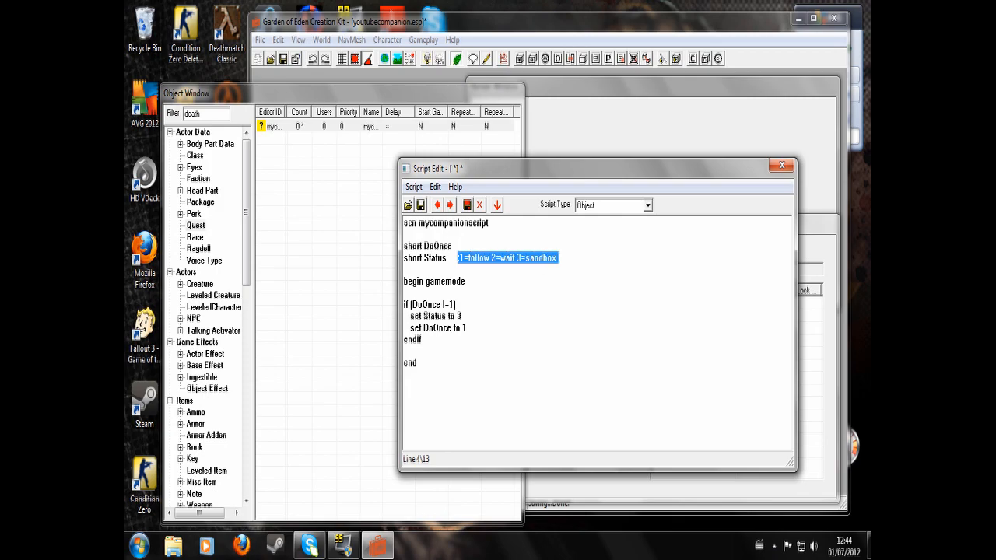
{"action": "left_click", "coordinate": [458, 258]}
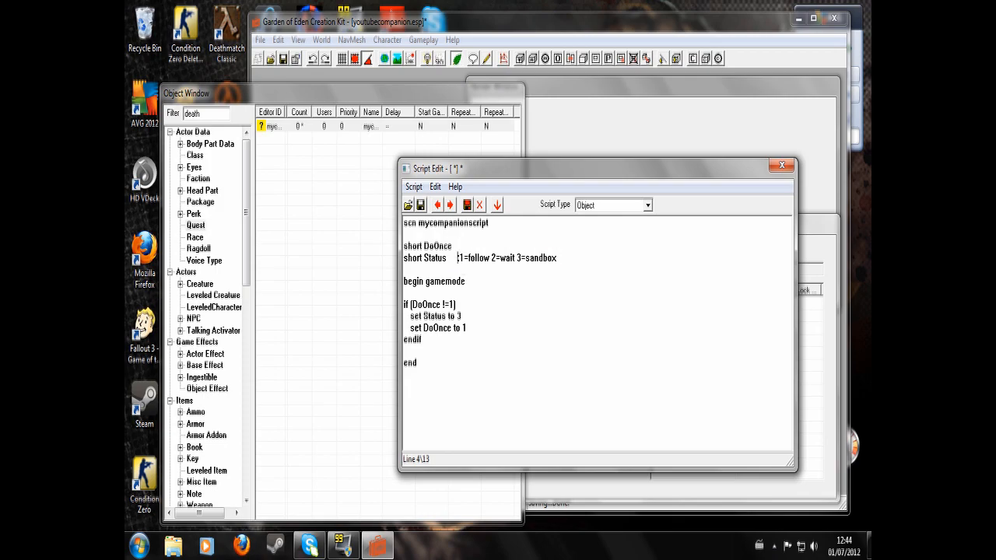
{"action": "left_click_drag", "start_coordinate": [457, 257], "coordinate": [553, 258]}
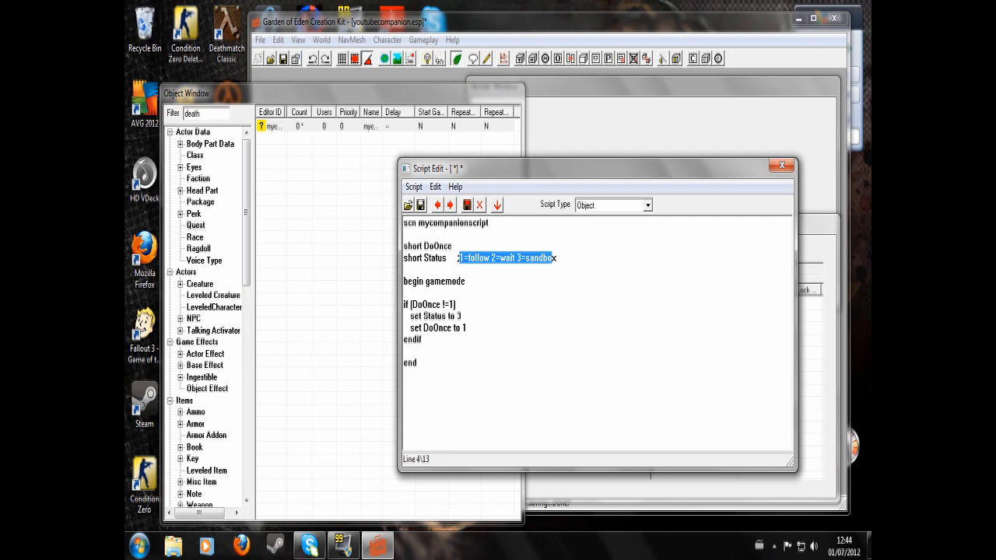
{"action": "left_click", "coordinate": [431, 258]}
{"action": "left_click_drag", "start_coordinate": [459, 258], "coordinate": [559, 258]}
{"action": "left_click", "coordinate": [536, 257]}
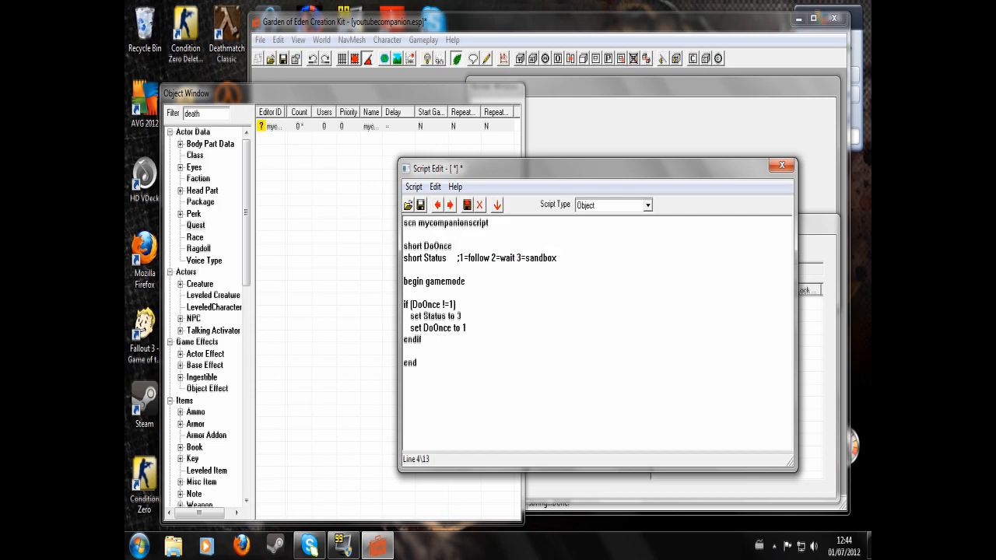
{"action": "left_click_drag", "start_coordinate": [404, 304], "coordinate": [419, 363]}
{"action": "left_click", "coordinate": [448, 316]}
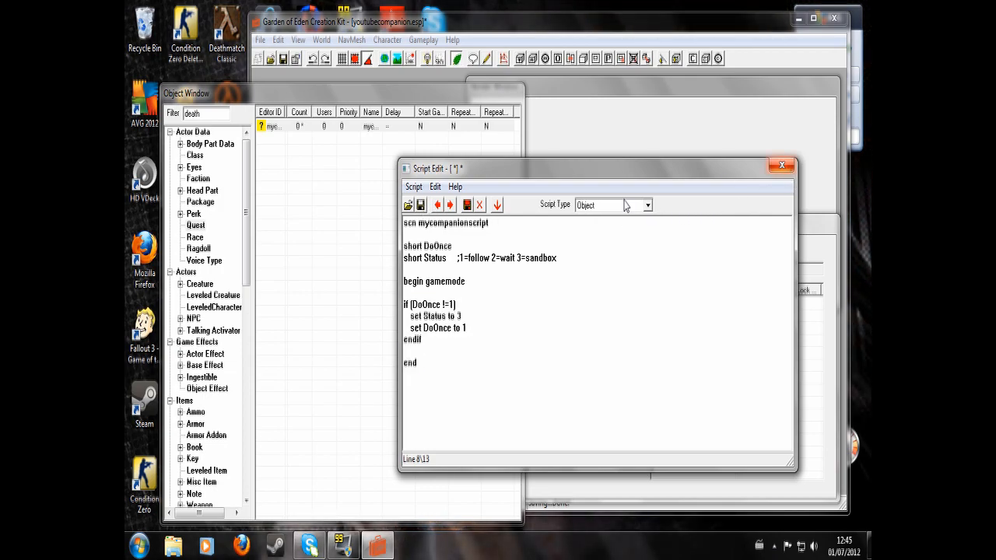
Set the script type to Quest, save the script and close its editor
{"action": "left_click", "coordinate": [647, 204]}
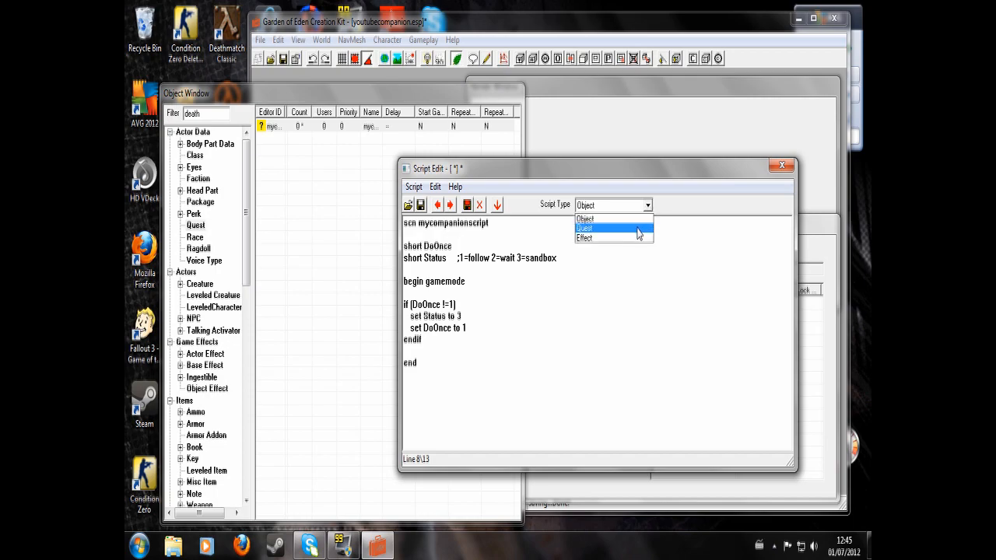
{"action": "left_click", "coordinate": [640, 225]}
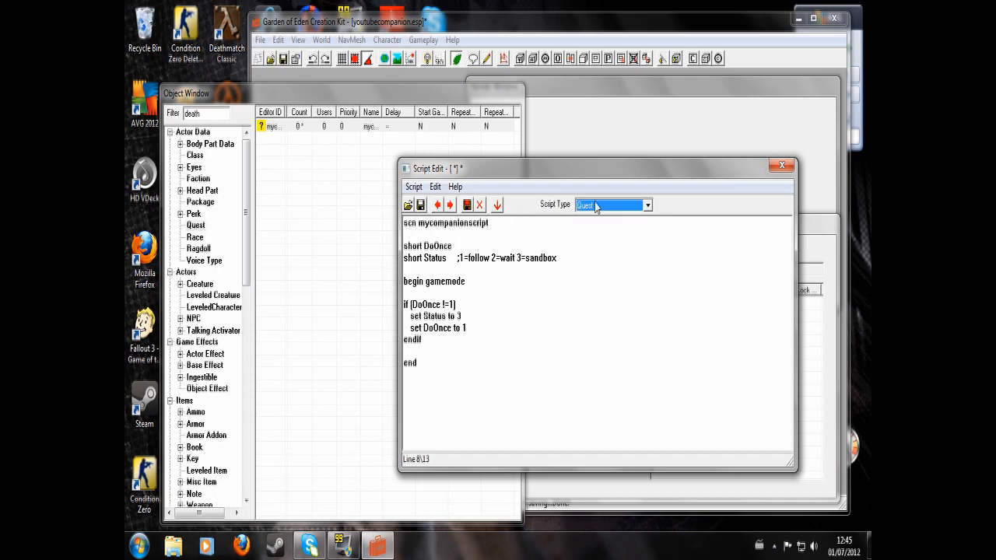
{"action": "left_click", "coordinate": [776, 167]}
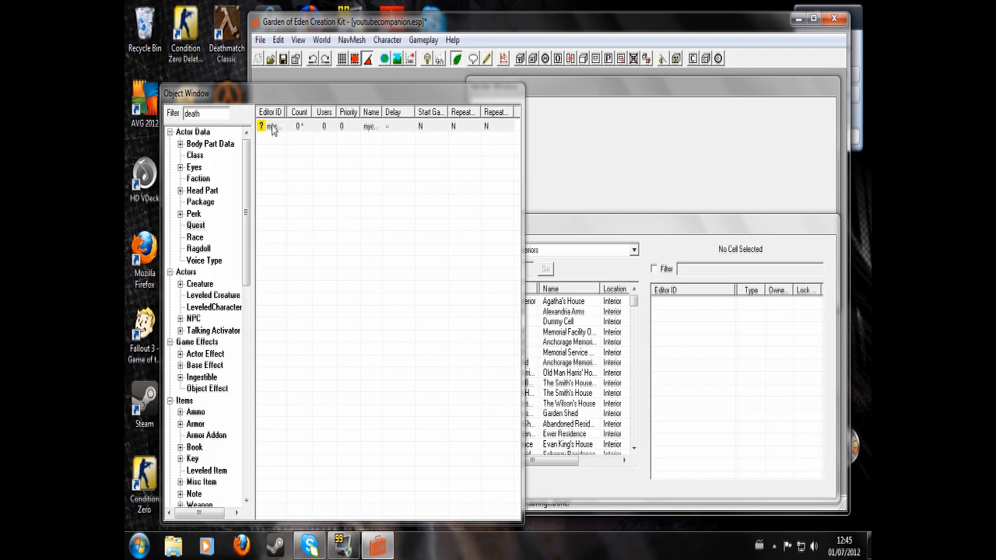
Assign mycompanionscript as the script of mycompanionquest and save the quest
{"action": "double_click", "coordinate": [273, 126]}
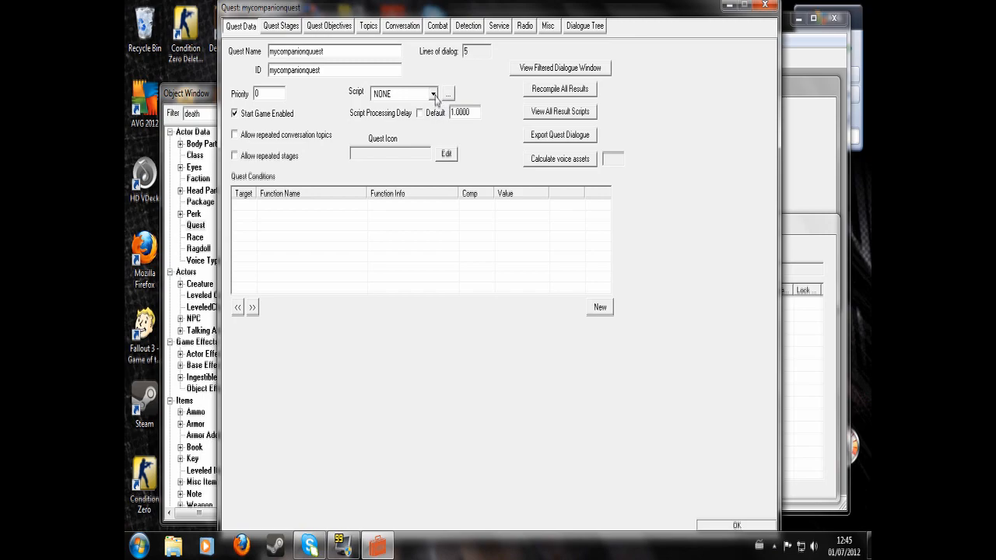
{"action": "left_click", "coordinate": [433, 94]}
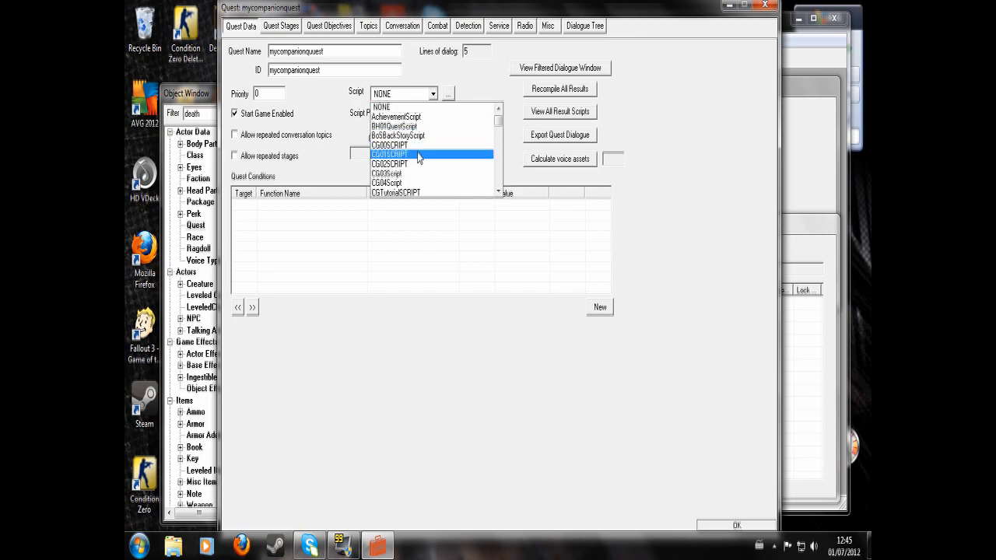
{"action": "scroll", "coordinate": [418, 186], "scroll_direction": "down", "scroll_amount": 10}
{"action": "left_click", "coordinate": [418, 192]}
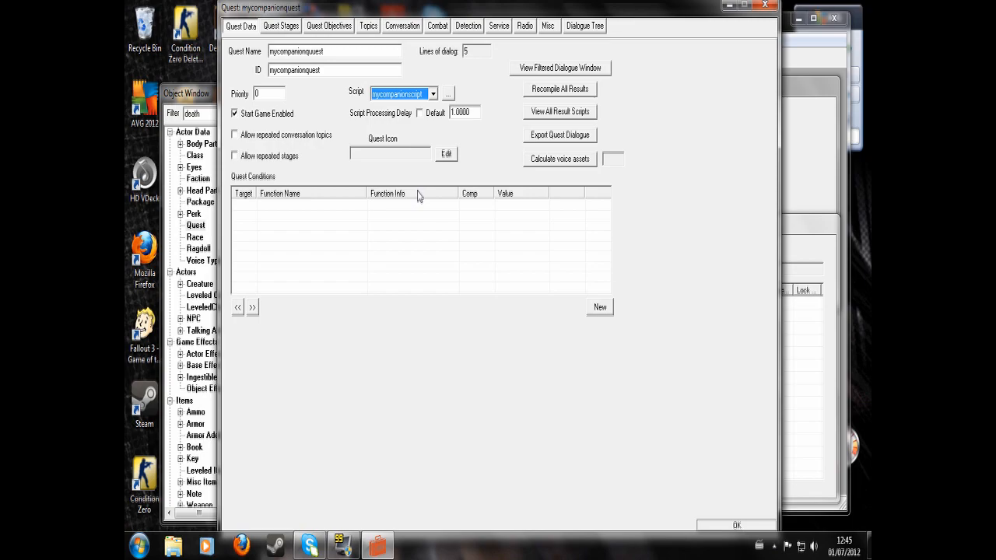
{"action": "left_click", "coordinate": [723, 528]}
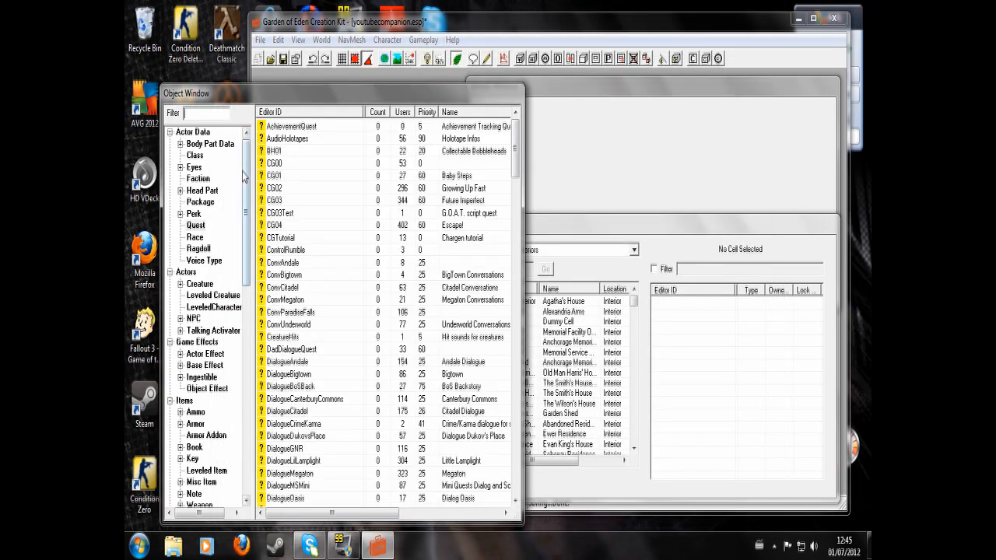
Open the mycompanionfollow package from the mydeathclaw creature's AI packages and start a new condition in it
{"action": "type", "text": "death"}
{"action": "left_click", "coordinate": [200, 285]}
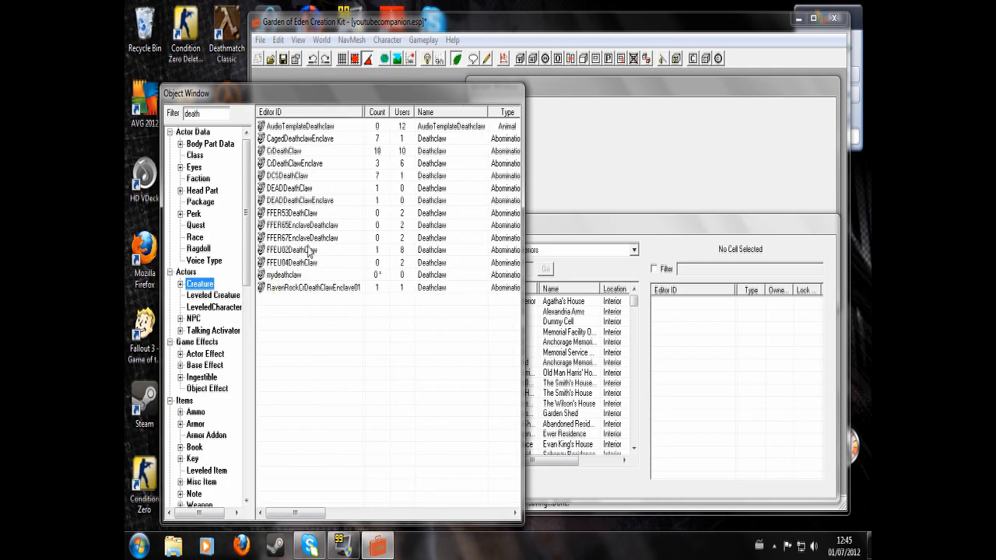
{"action": "double_click", "coordinate": [291, 277]}
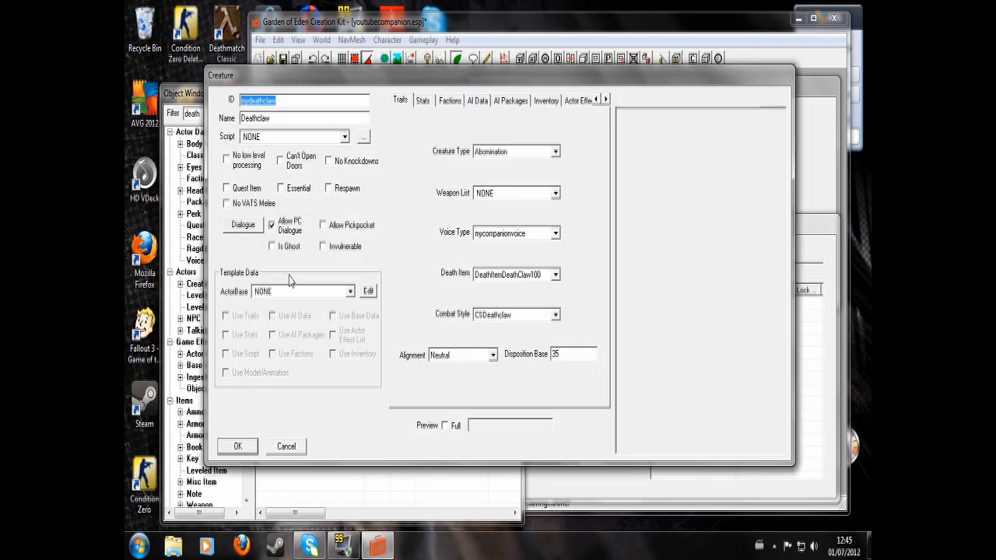
{"action": "left_click", "coordinate": [506, 102]}
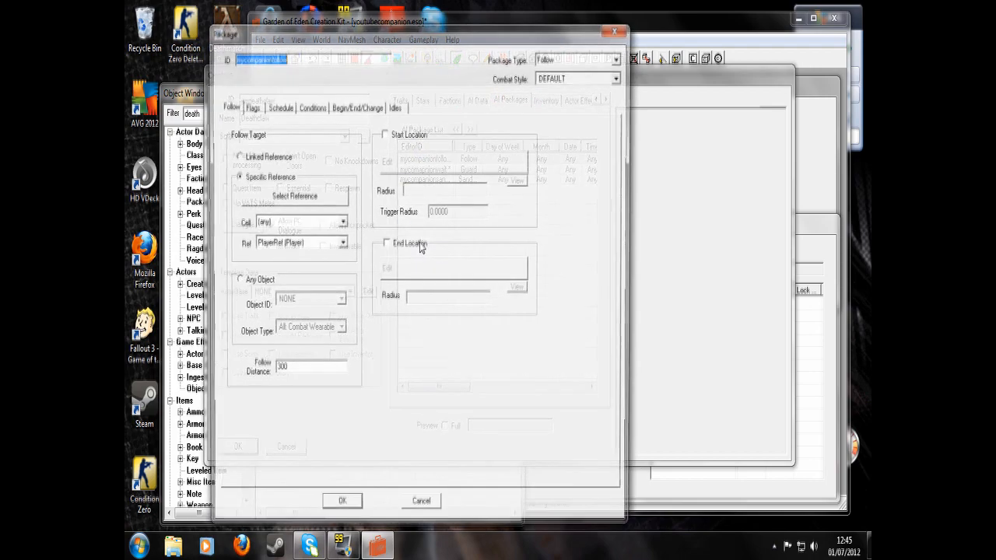
{"action": "left_click", "coordinate": [305, 108]}
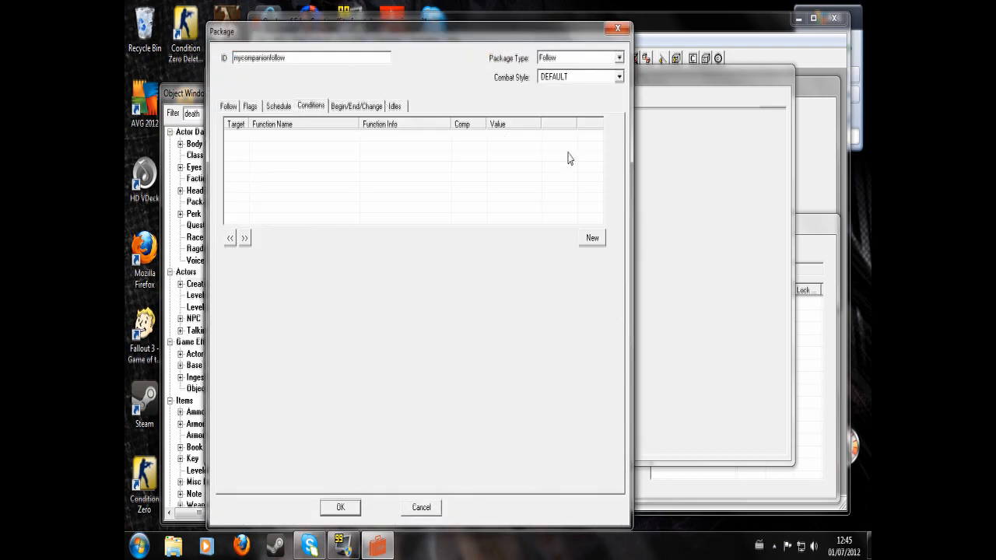
{"action": "right_click", "coordinate": [293, 154]}
{"action": "left_click", "coordinate": [311, 163]}
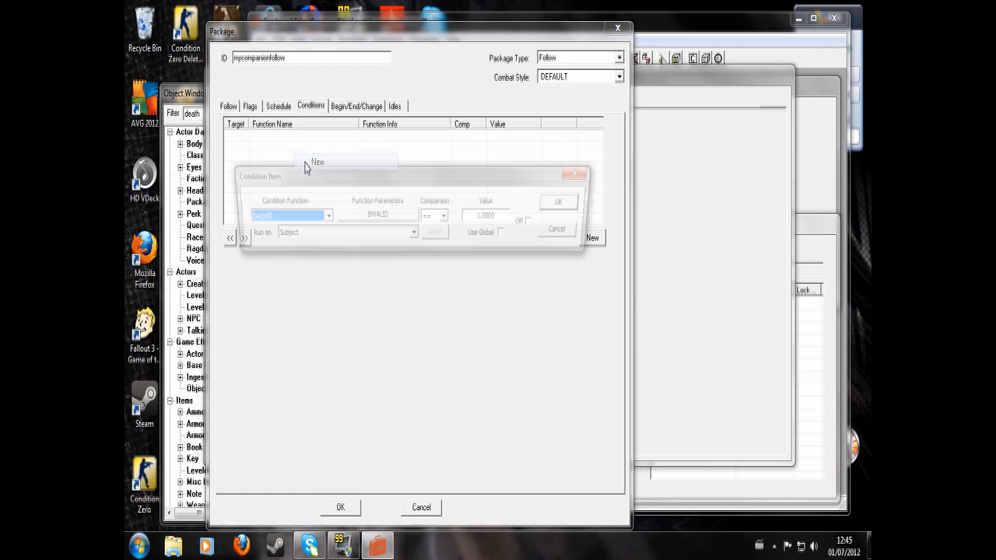
{"action": "type", "text": "GetScriptVariable"}
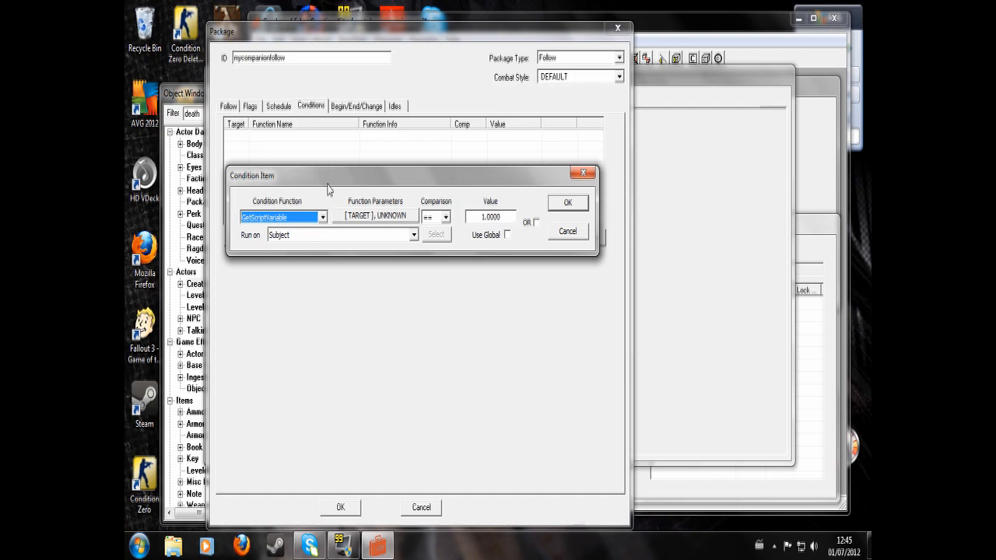
{"action": "left_click", "coordinate": [389, 220]}
{"action": "left_click", "coordinate": [389, 261]}
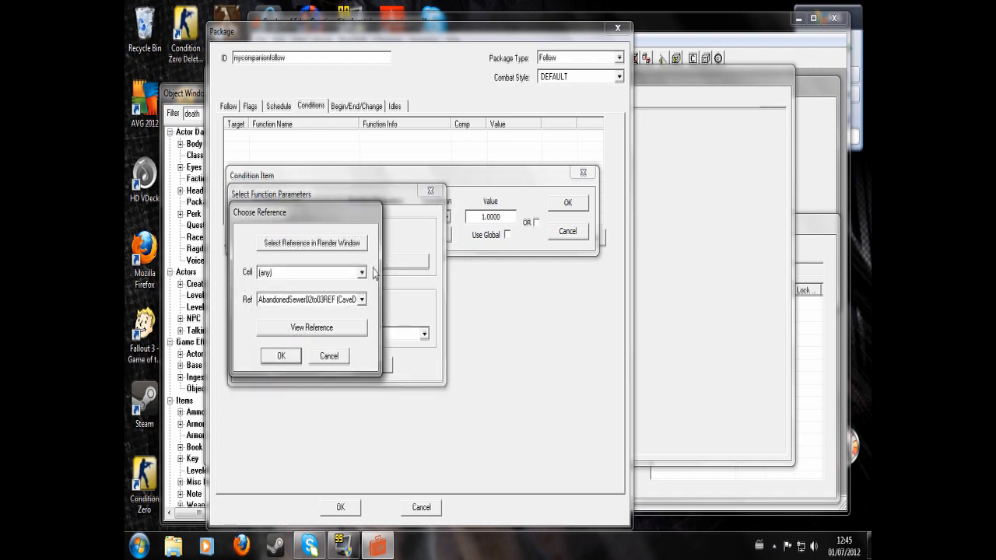
{"action": "left_click", "coordinate": [329, 357]}
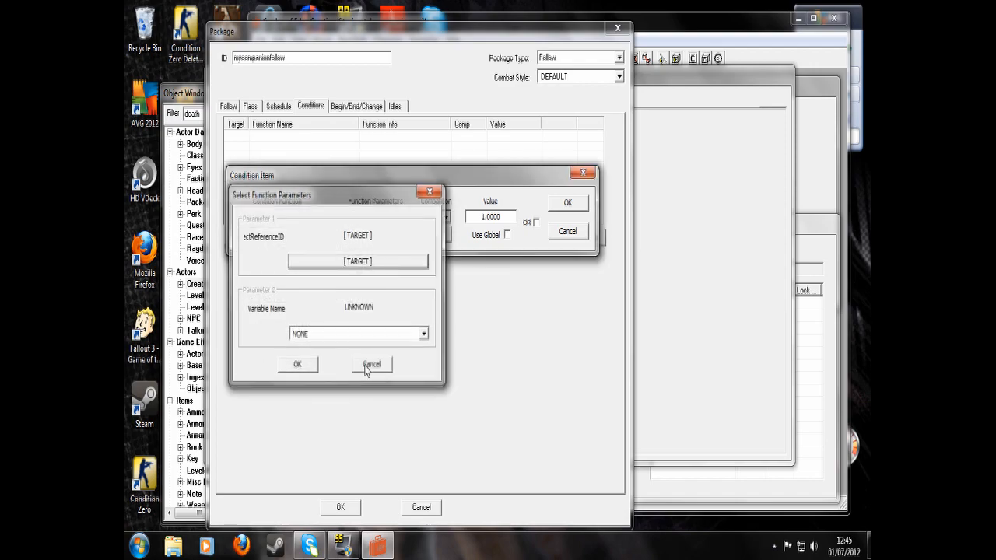
{"action": "left_click", "coordinate": [364, 365]}
Define the follow package's condition as GetQuestVariable on mycompanionquest, variable Status, equal to 1
{"action": "left_click", "coordinate": [322, 218]}
{"action": "left_click", "coordinate": [322, 220]}
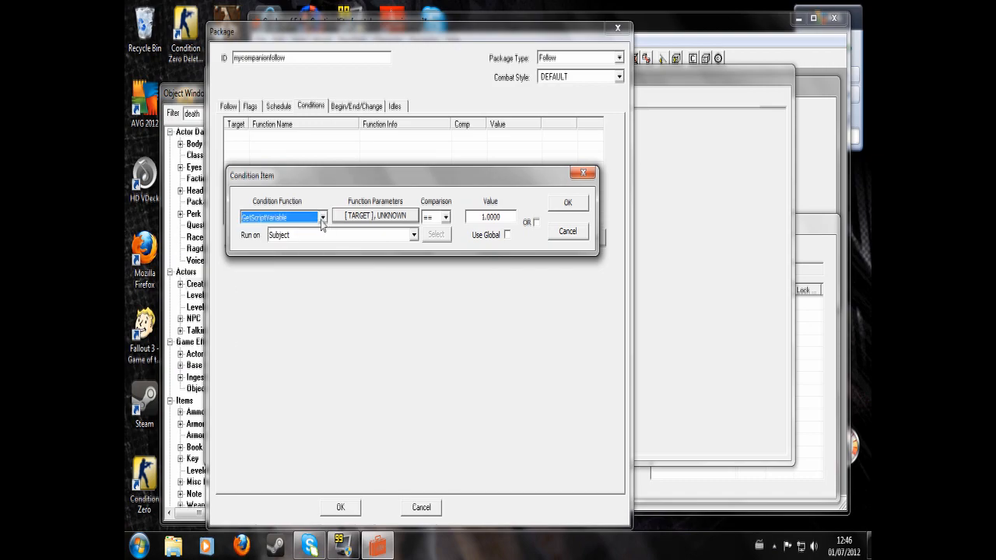
{"action": "type", "text": "getq"}
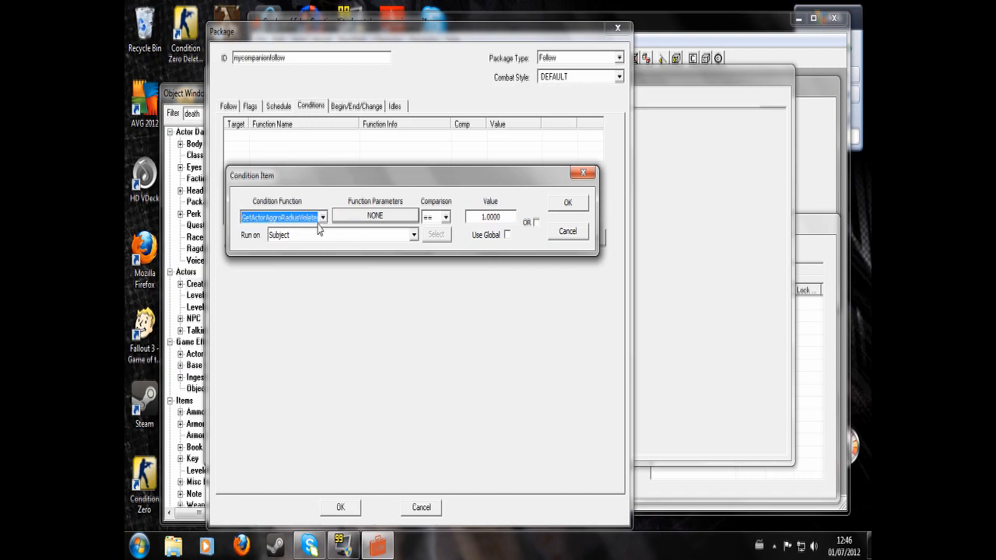
{"action": "scroll", "coordinate": [318, 224], "scroll_direction": "down", "scroll_amount": 2}
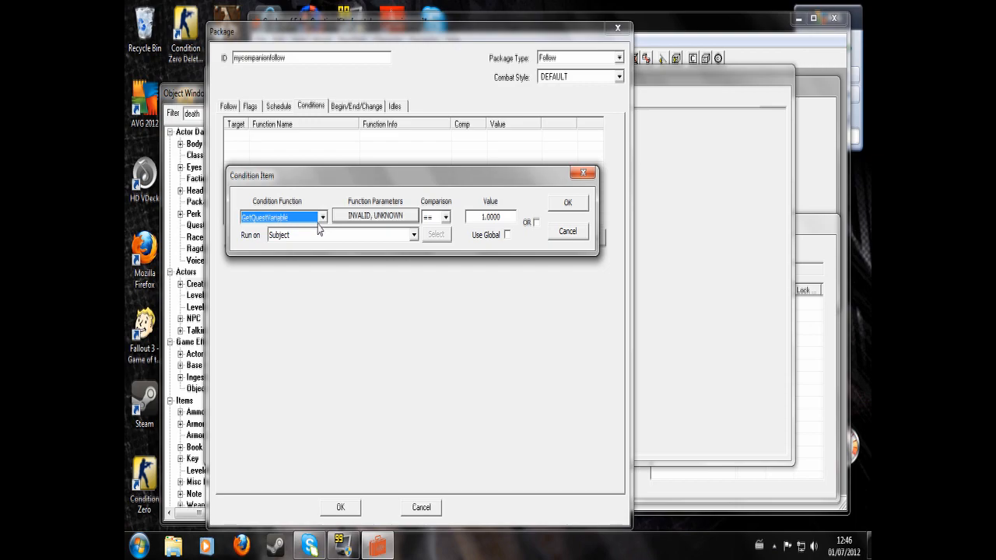
{"action": "left_click", "coordinate": [375, 216]}
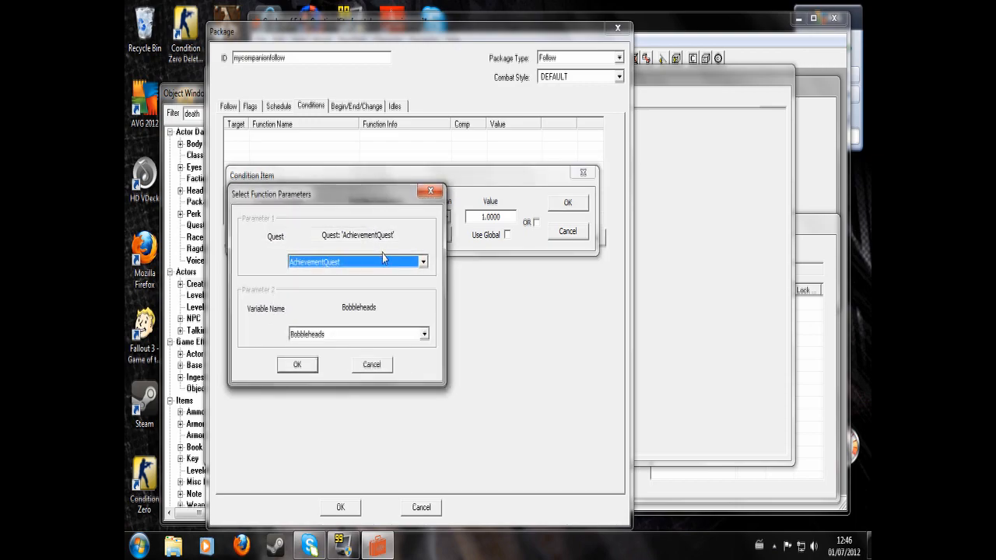
{"action": "type", "text": "my"}
{"action": "left_click", "coordinate": [423, 334]}
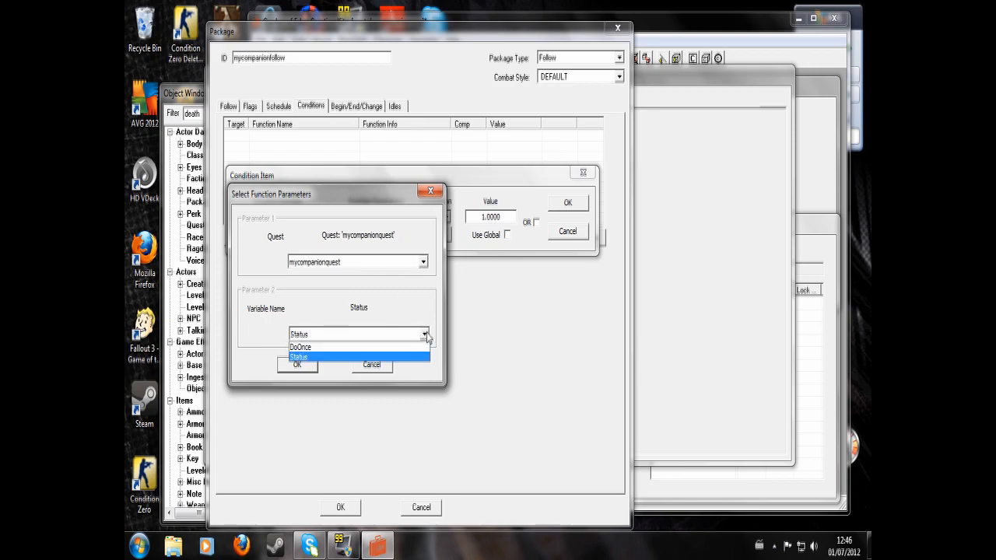
{"action": "left_click", "coordinate": [427, 338]}
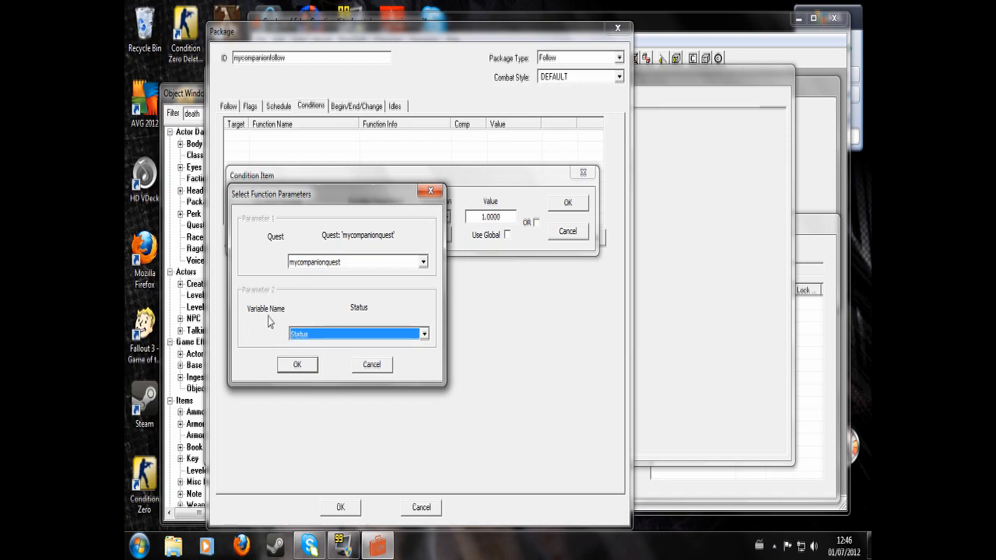
{"action": "left_click", "coordinate": [298, 365]}
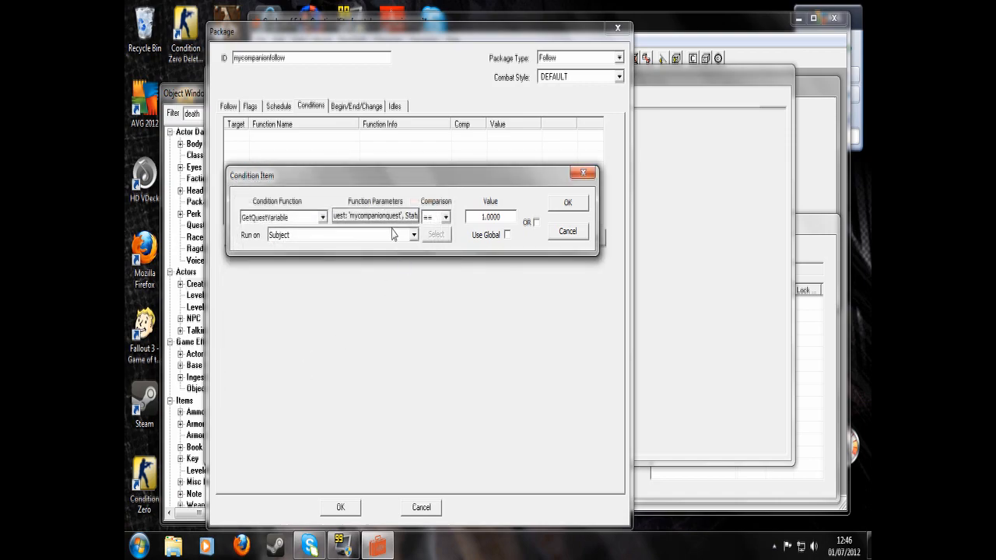
{"action": "left_click", "coordinate": [585, 203]}
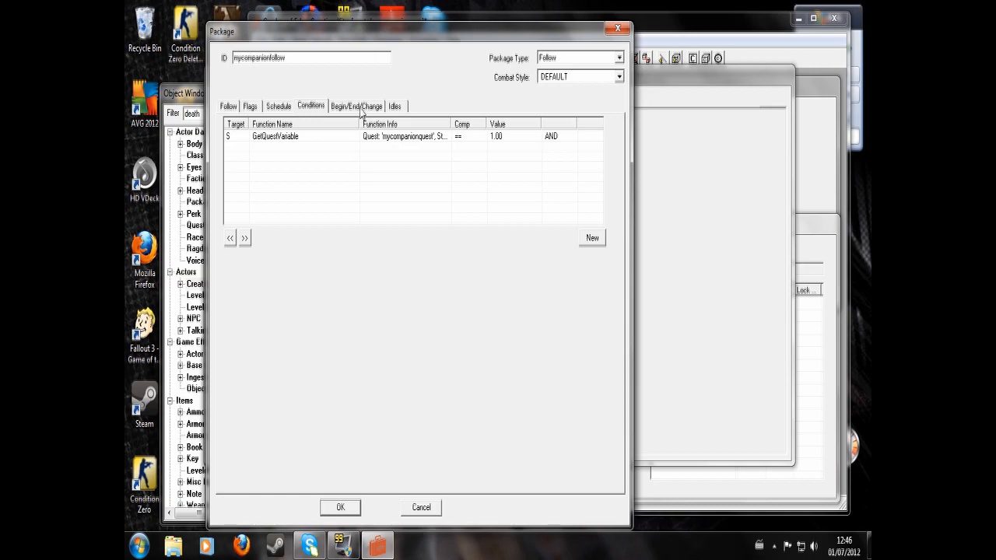
Copy the GetQuestVariable condition and save the mycompanionfollow package
{"action": "left_click", "coordinate": [333, 135]}
{"action": "right_click", "coordinate": [333, 136]}
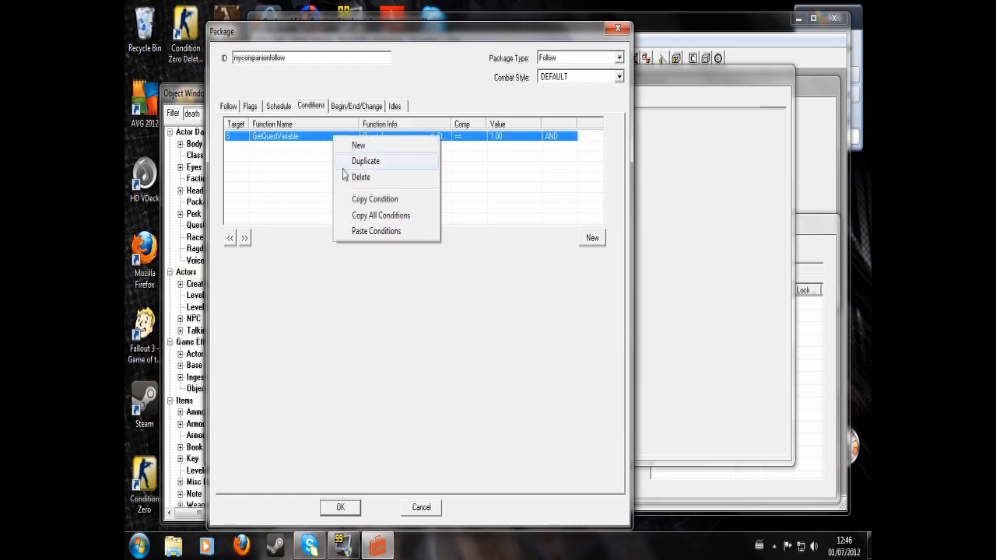
{"action": "left_click", "coordinate": [370, 201]}
{"action": "left_click", "coordinate": [356, 509]}
Paste the copied condition into the mycomapnionwait package, set its value to 2 and save the package
{"action": "double_click", "coordinate": [424, 169]}
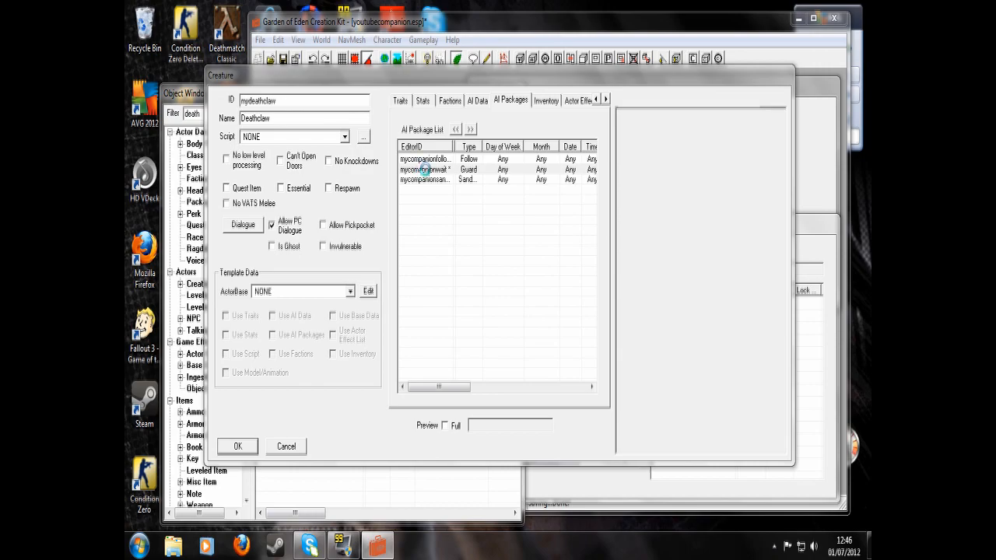
{"action": "left_click", "coordinate": [311, 106]}
{"action": "right_click", "coordinate": [304, 156]}
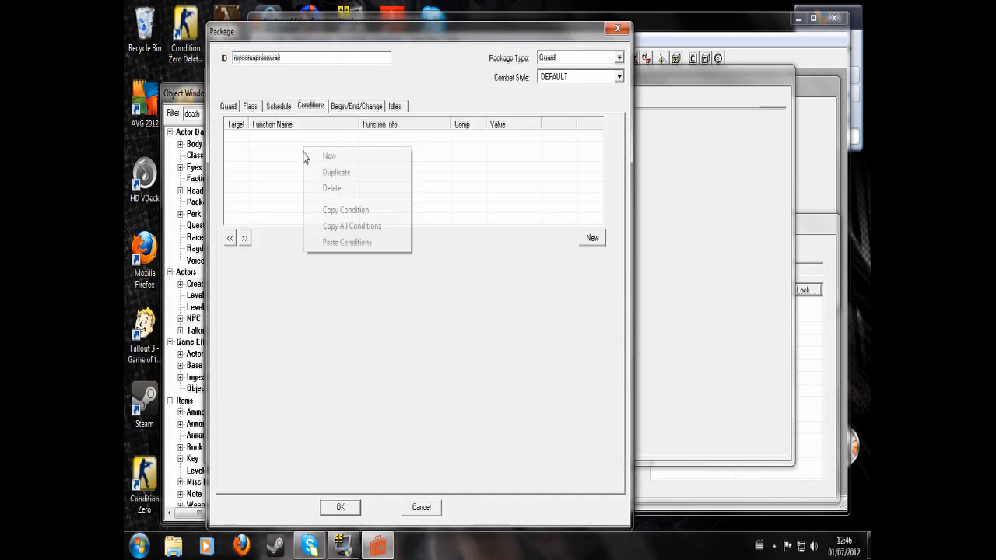
{"action": "left_click", "coordinate": [348, 242]}
{"action": "double_click", "coordinate": [418, 137]}
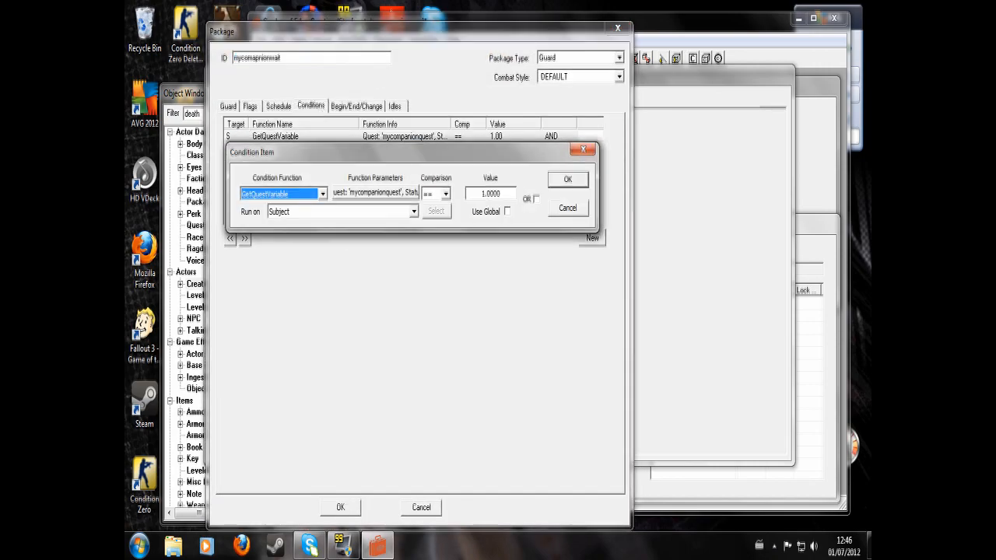
{"action": "left_click", "coordinate": [482, 193]}
{"action": "type", "text": "2"}
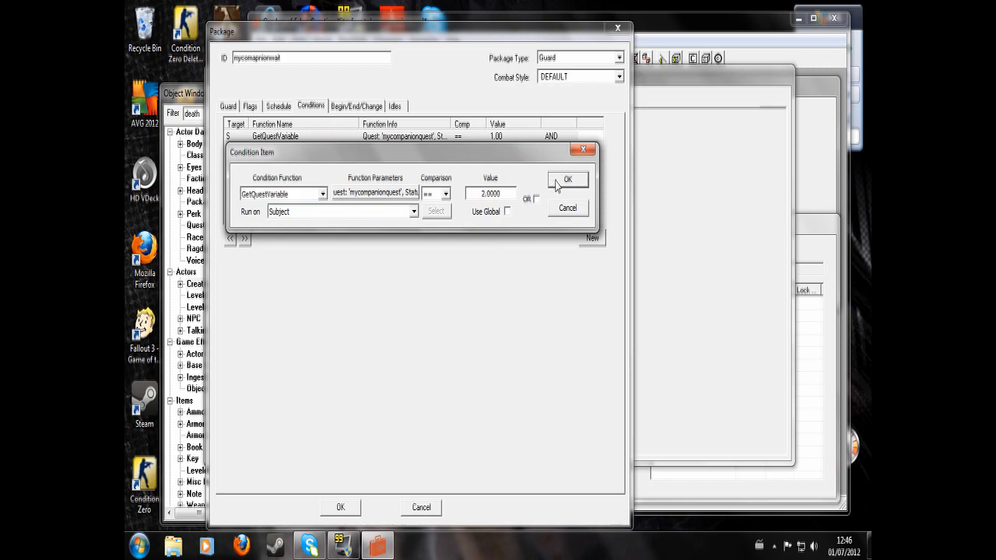
{"action": "left_click", "coordinate": [568, 179]}
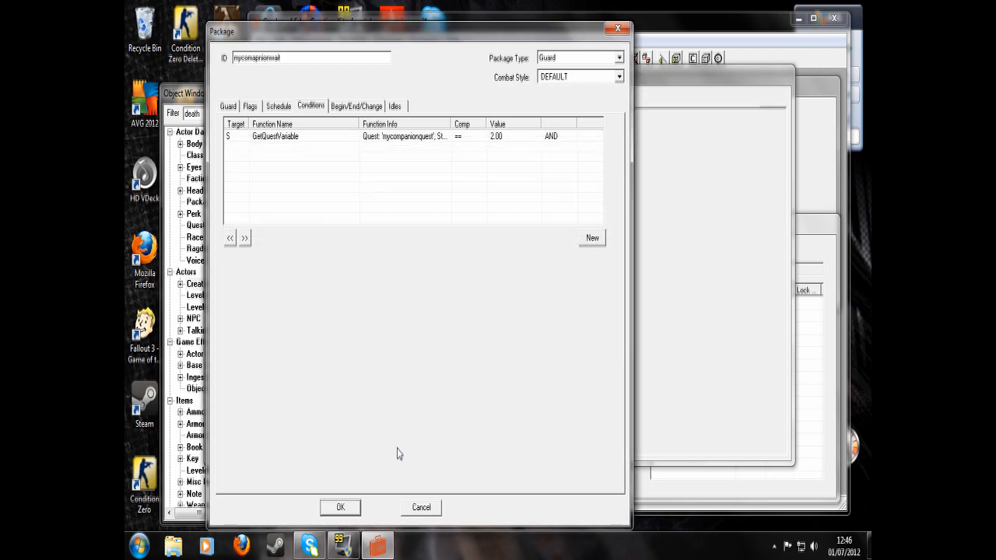
{"action": "left_click", "coordinate": [342, 509]}
Paste the copied condition into the mycompanionsandbox package with value 3, then save the package and the mydeathclaw creature
{"action": "double_click", "coordinate": [427, 180]}
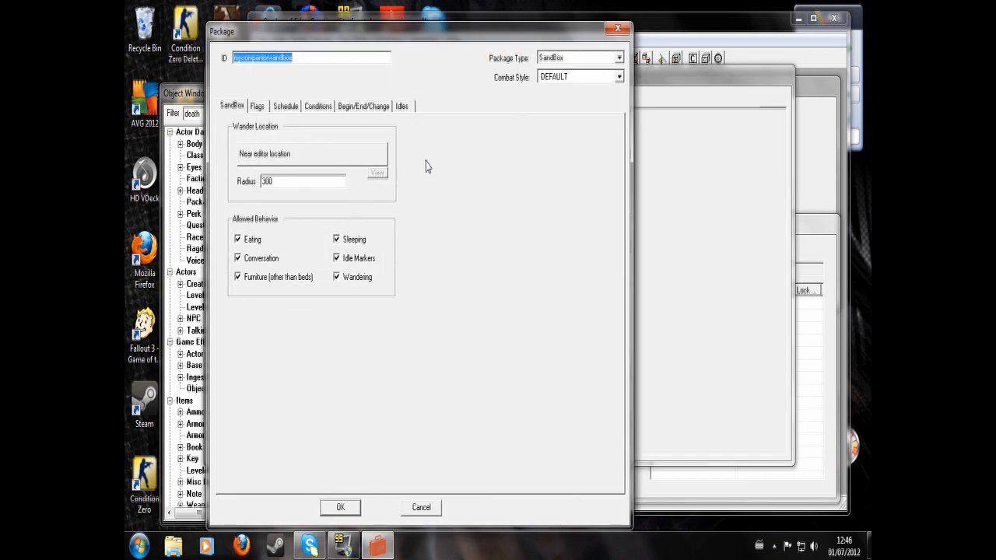
{"action": "left_click", "coordinate": [318, 106]}
{"action": "right_click", "coordinate": [304, 161]}
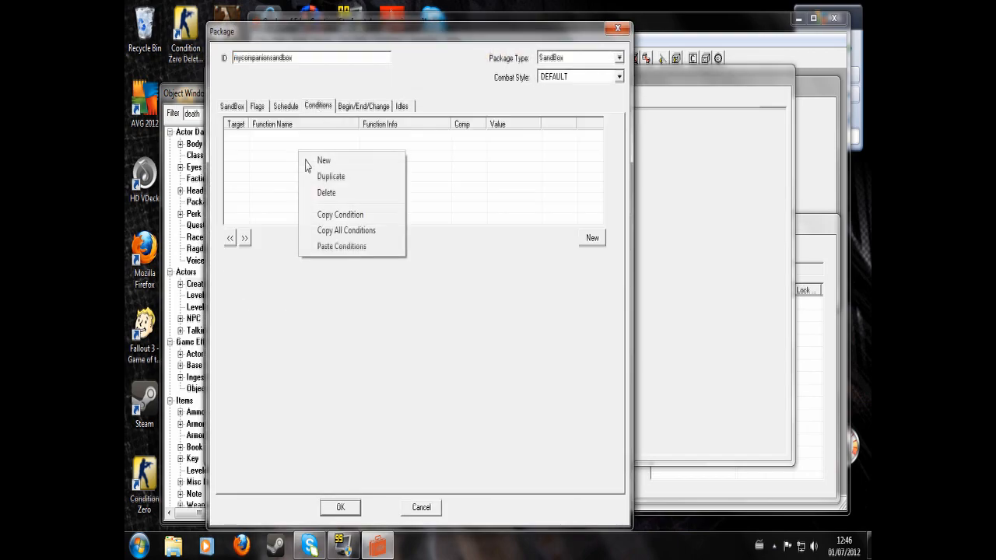
{"action": "left_click", "coordinate": [340, 246]}
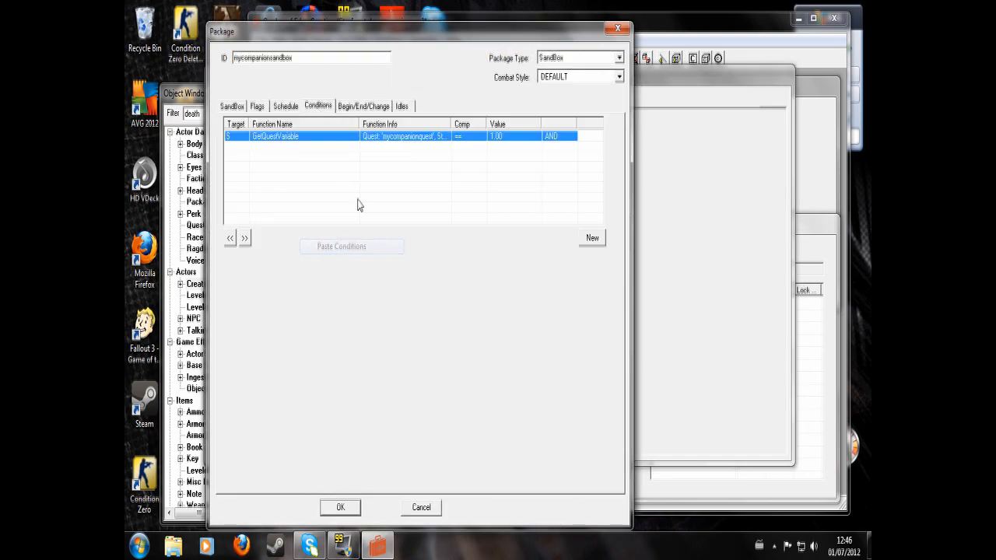
{"action": "double_click", "coordinate": [401, 140]}
{"action": "left_click_drag", "start_coordinate": [486, 191], "coordinate": [480, 190]}
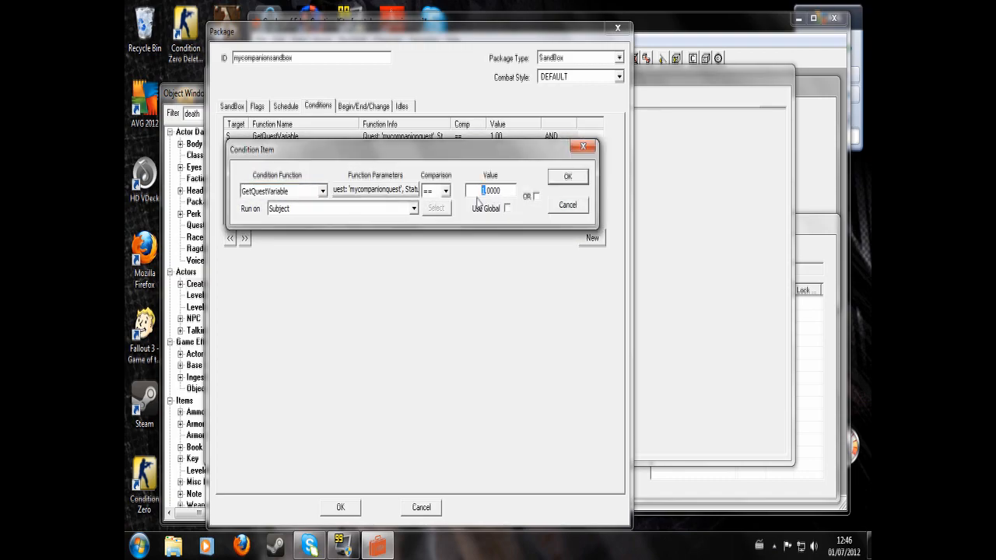
{"action": "type", "text": "3"}
{"action": "left_click", "coordinate": [568, 177]}
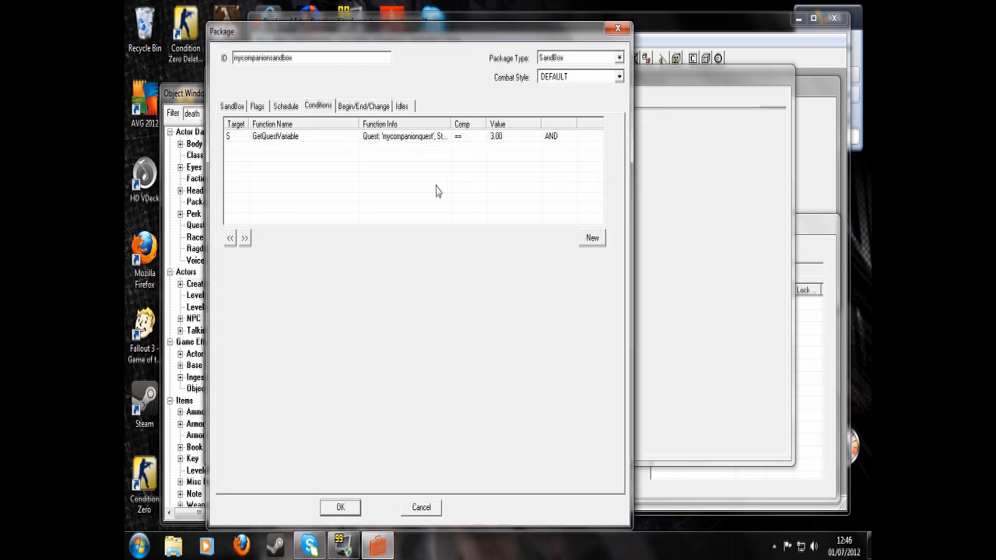
{"action": "left_click", "coordinate": [340, 507]}
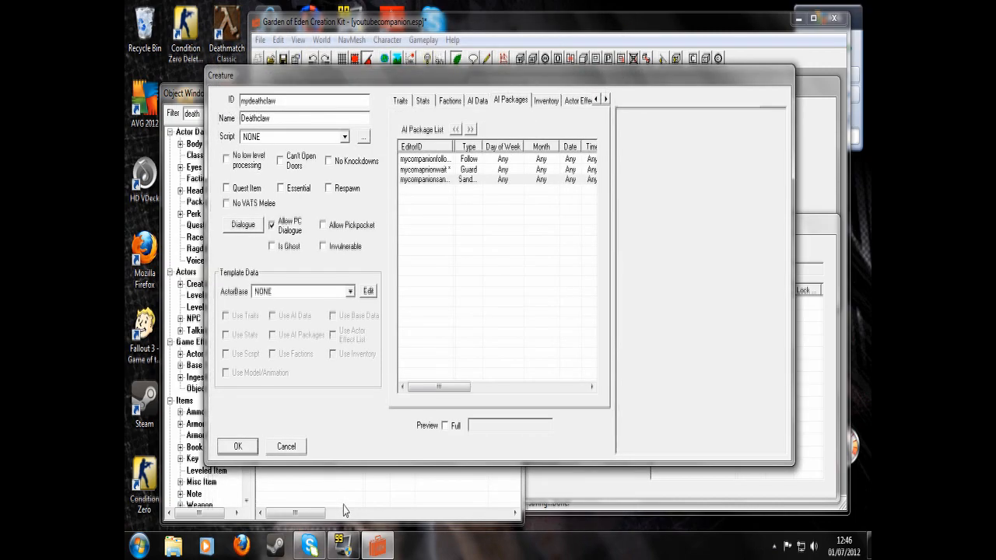
{"action": "left_click", "coordinate": [236, 447]}
Set the cell list's world space to Wasteland and save the youtubecompanion.esp plugin
{"action": "left_click", "coordinate": [643, 243]}
{"action": "left_click", "coordinate": [635, 251]}
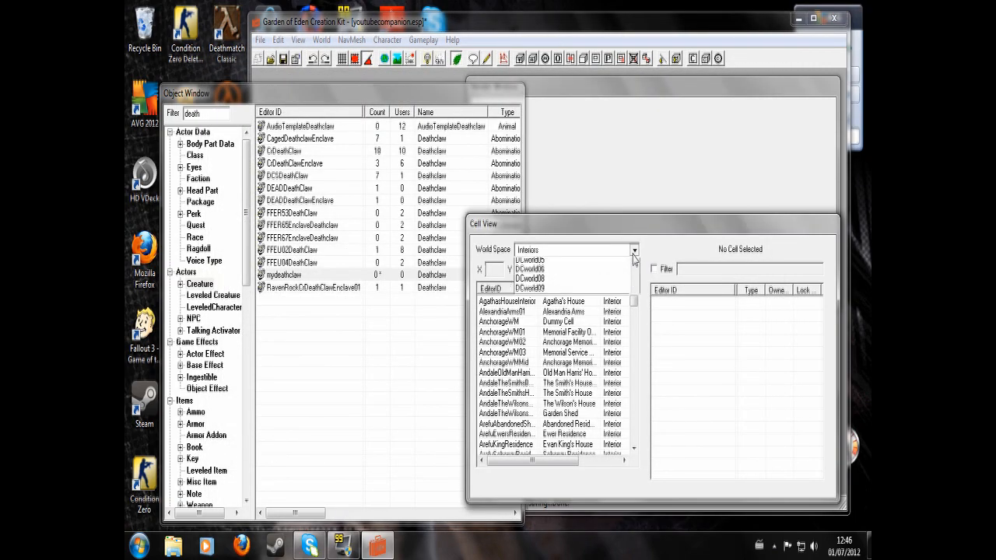
{"action": "scroll", "coordinate": [581, 330], "scroll_direction": "down", "scroll_amount": 8}
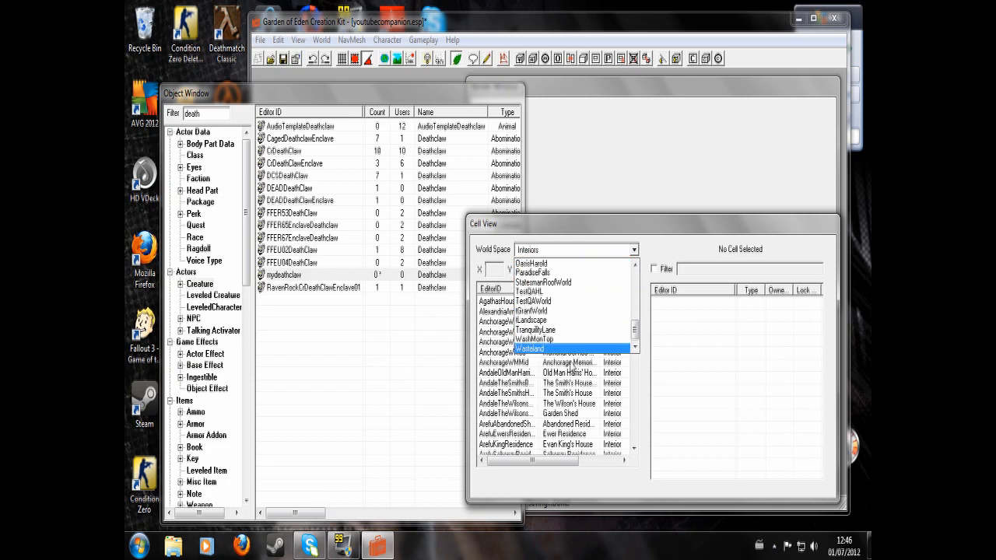
{"action": "left_click", "coordinate": [568, 349]}
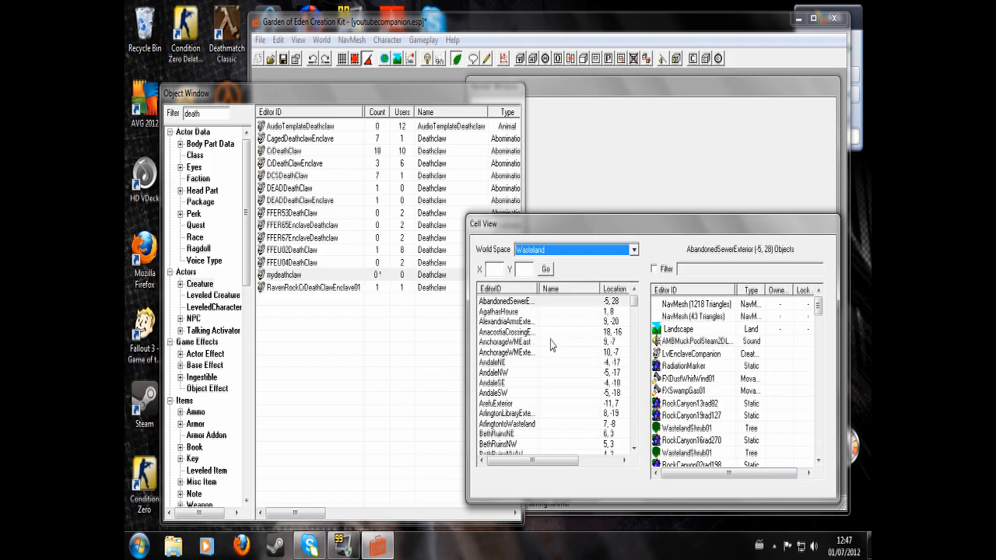
{"action": "left_click", "coordinate": [284, 58]}
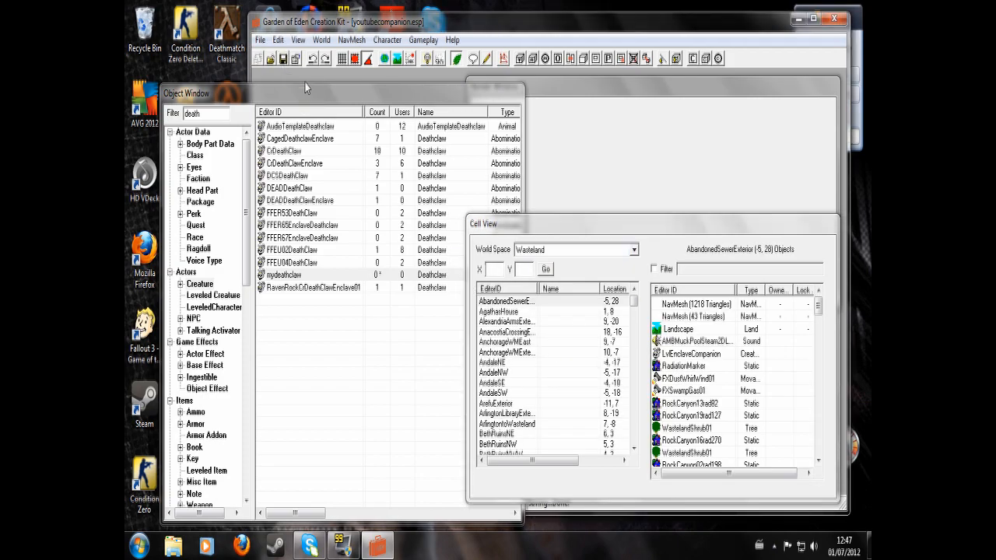
Load the Vault101Exterior cell of the Wasteland into the render window and bring that window to the front
{"action": "left_click", "coordinate": [486, 352]}
{"action": "key", "text": "v"}
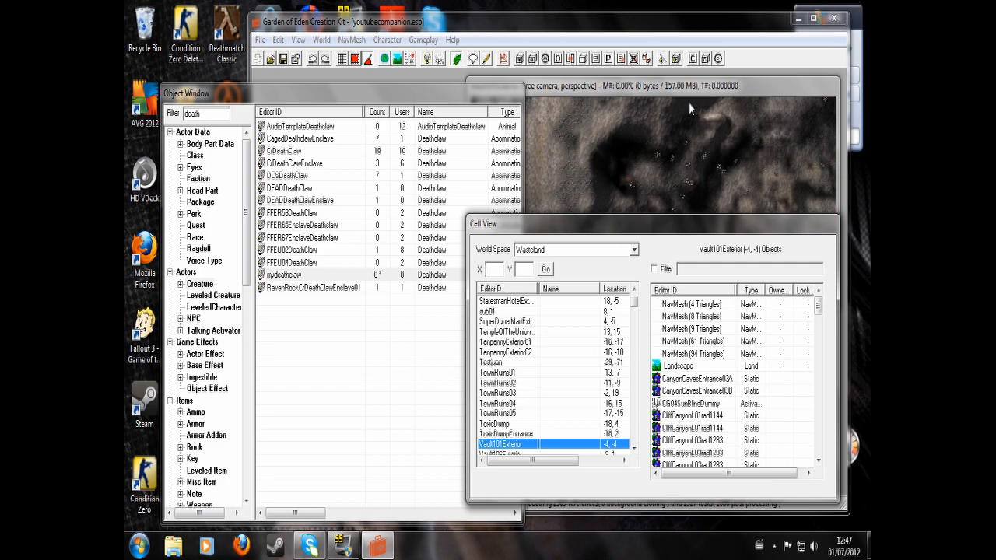
{"action": "left_click", "coordinate": [599, 370]}
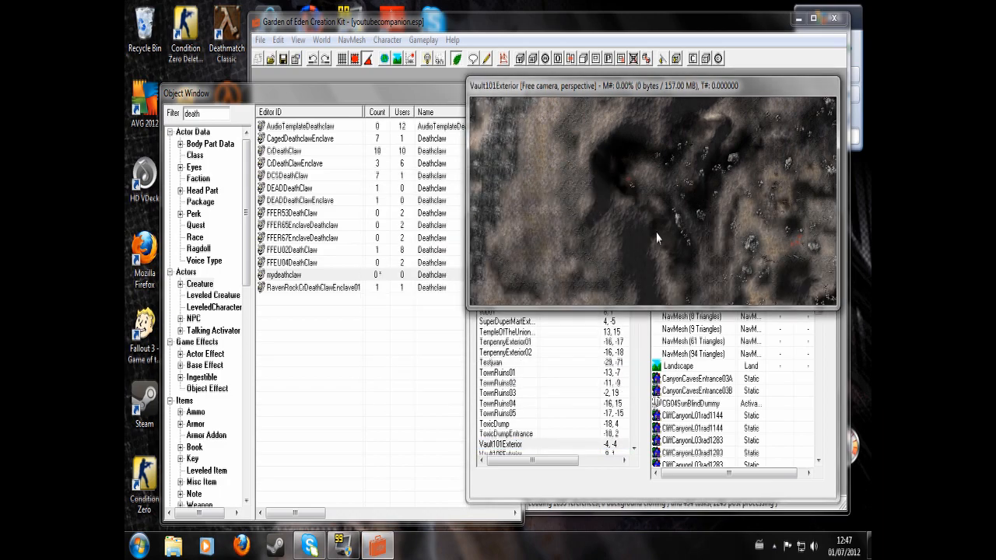
{"action": "scroll", "coordinate": [669, 221], "scroll_direction": "up", "scroll_amount": 3}
{"action": "scroll", "coordinate": [675, 212], "scroll_direction": "down", "scroll_amount": 2}
{"action": "scroll", "coordinate": [675, 212], "scroll_direction": "up", "scroll_amount": 5}
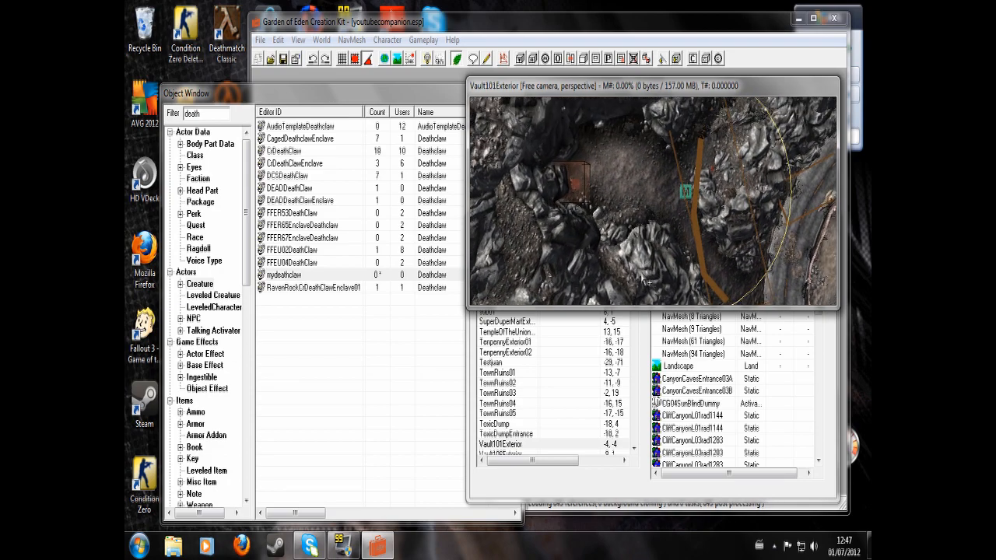
Place the mydeathclaw creature in the Vault101Exterior cell and move it to the open ground outside the vault entrance
{"action": "middle_click_drag", "start_coordinate": [643, 277], "coordinate": [629, 312]}
{"action": "left_click_drag", "start_coordinate": [280, 275], "coordinate": [617, 191]}
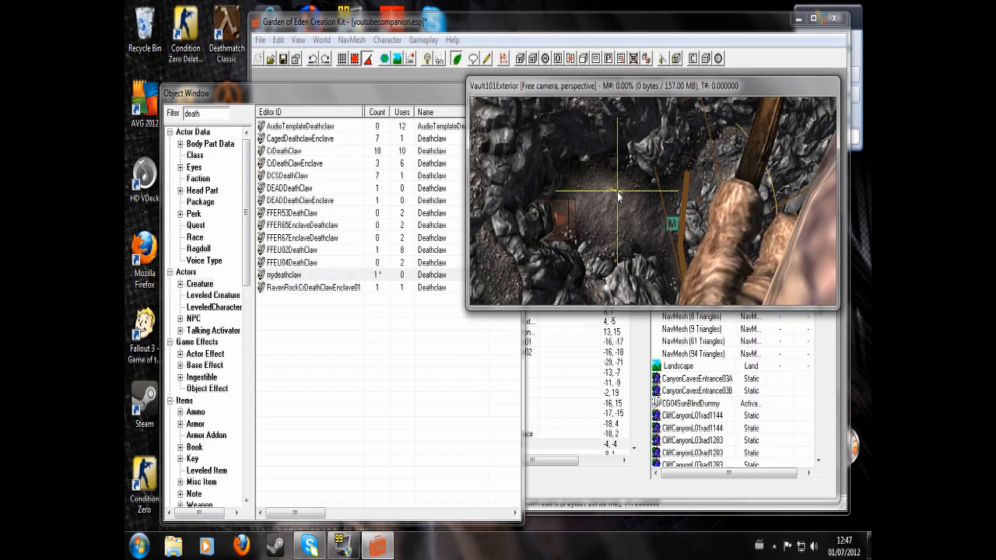
{"action": "scroll", "coordinate": [623, 198], "scroll_direction": "down", "scroll_amount": 6}
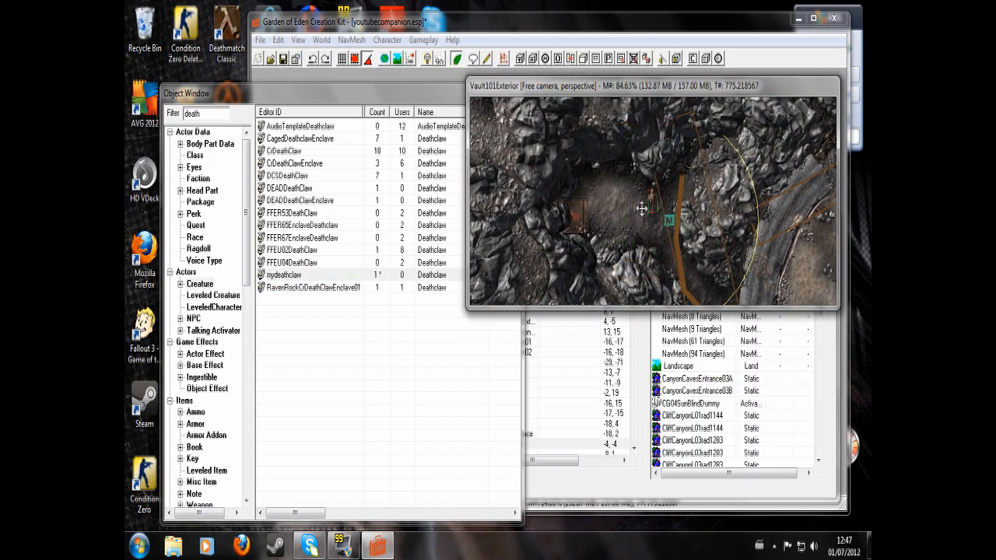
{"action": "scroll", "coordinate": [646, 212], "scroll_direction": "up", "scroll_amount": 5}
{"action": "middle_click_drag", "start_coordinate": [606, 231], "coordinate": [647, 155], "text": "shift"}
{"action": "left_click_drag", "start_coordinate": [649, 148], "coordinate": [751, 235]}
Give the placed deathclaw the reference editor ID mycompanionref and save the reference
{"action": "middle_click_drag", "start_coordinate": [751, 235], "coordinate": [691, 208]}
{"action": "scroll", "coordinate": [691, 208], "scroll_direction": "up", "scroll_amount": 3}
{"action": "middle_click_drag", "start_coordinate": [629, 193], "coordinate": [633, 215]}
{"action": "double_click", "coordinate": [632, 224]}
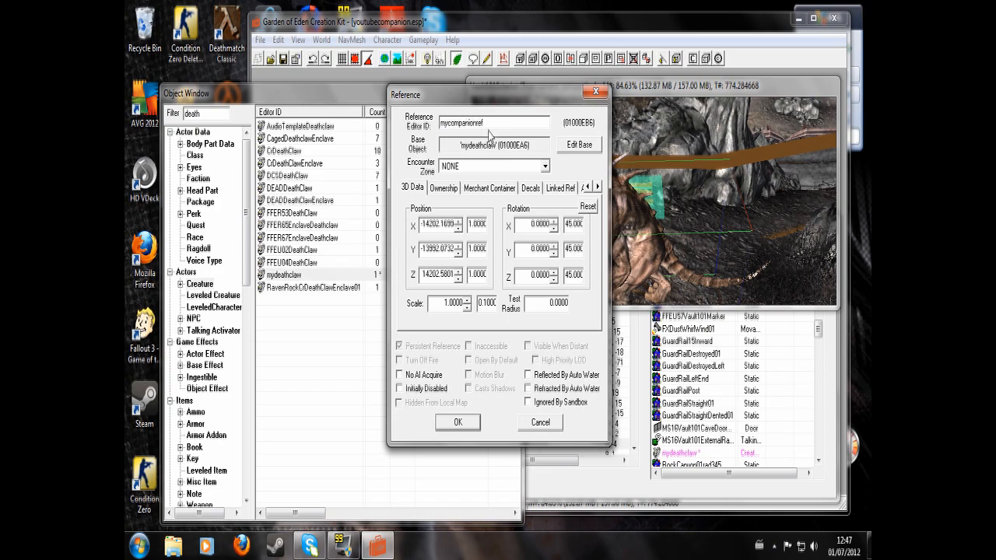
{"action": "left_click", "coordinate": [458, 423]}
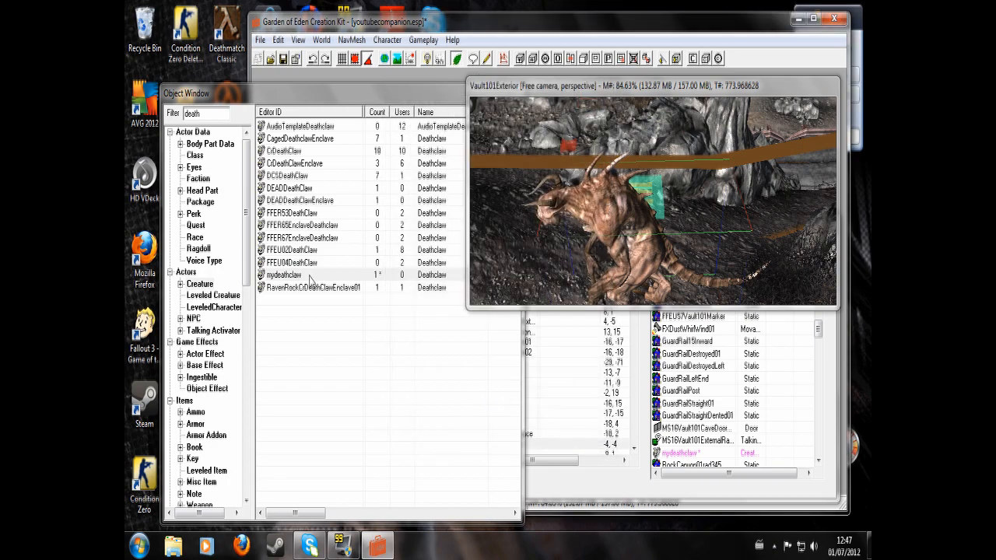
Clear the object filter, open the mycompanionquest quest and show its GREETING topic
{"action": "left_click", "coordinate": [194, 225]}
{"action": "left_click_drag", "start_coordinate": [204, 114], "coordinate": [129, 114]}
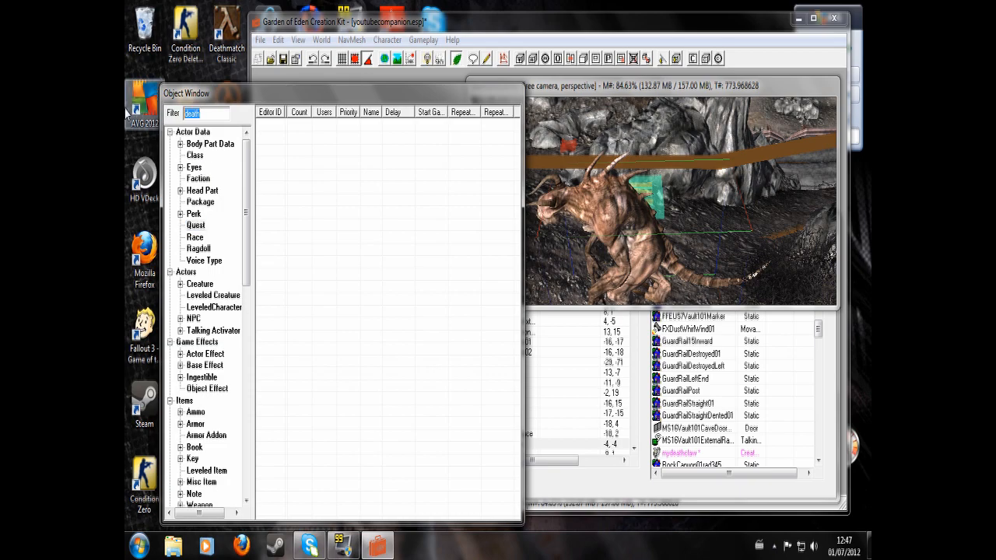
{"action": "key", "text": "BackSpace"}
{"action": "left_click", "coordinate": [285, 214]}
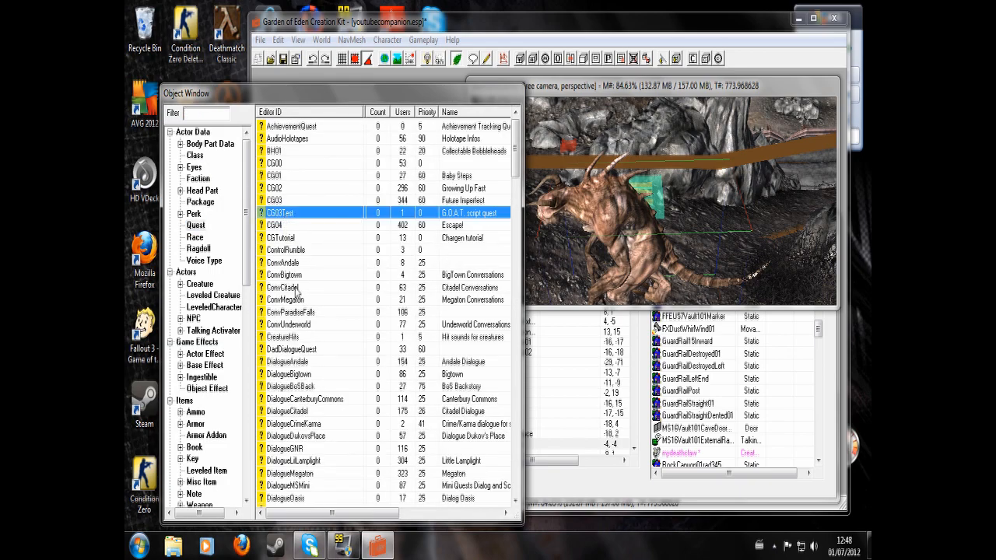
{"action": "type", "text": "my"}
{"action": "double_click", "coordinate": [289, 501]}
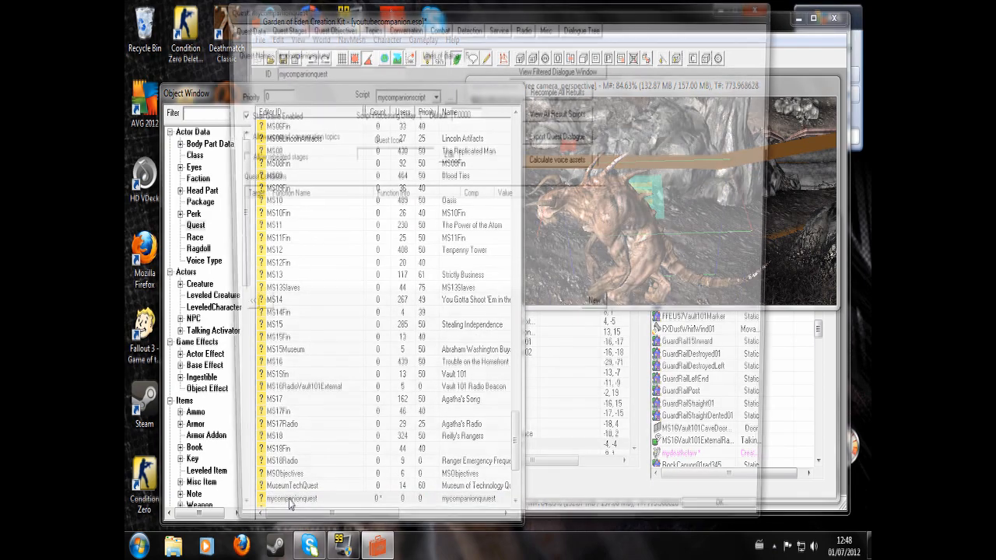
{"action": "left_click", "coordinate": [360, 28]}
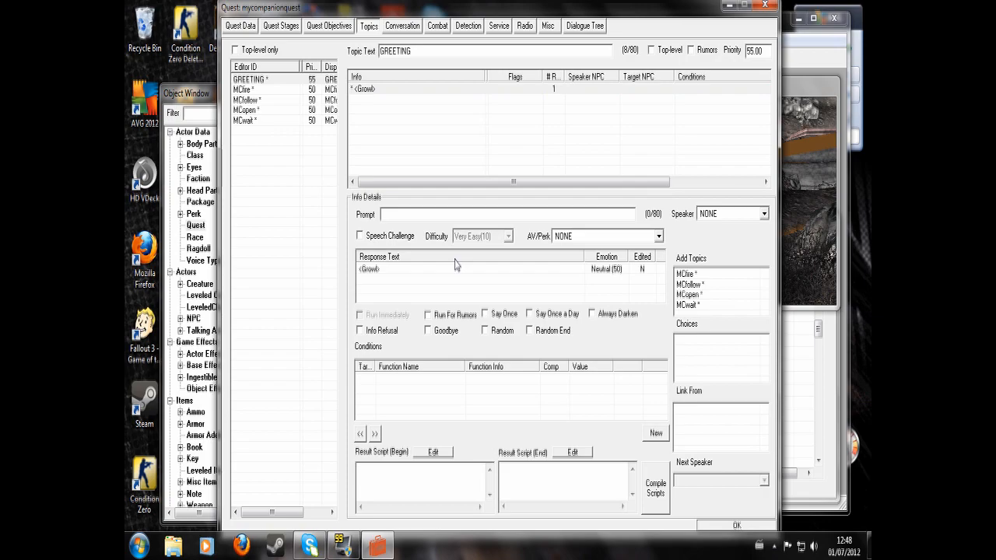
{"action": "left_click", "coordinate": [257, 81]}
Add a GetIsID condition for the mydeathclaw creature, equal to 1, to the GREETING response
{"action": "right_click", "coordinate": [417, 389]}
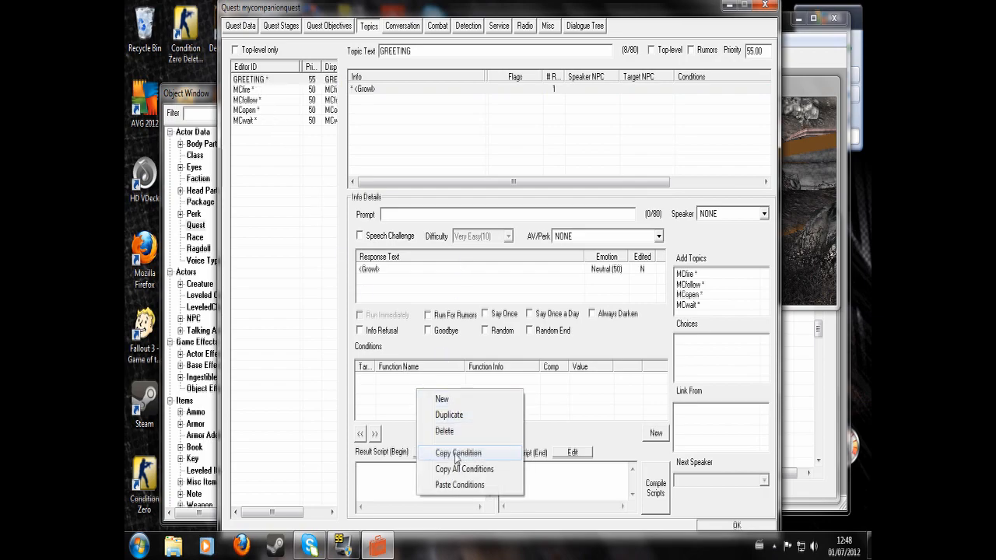
{"action": "left_click", "coordinate": [442, 399]}
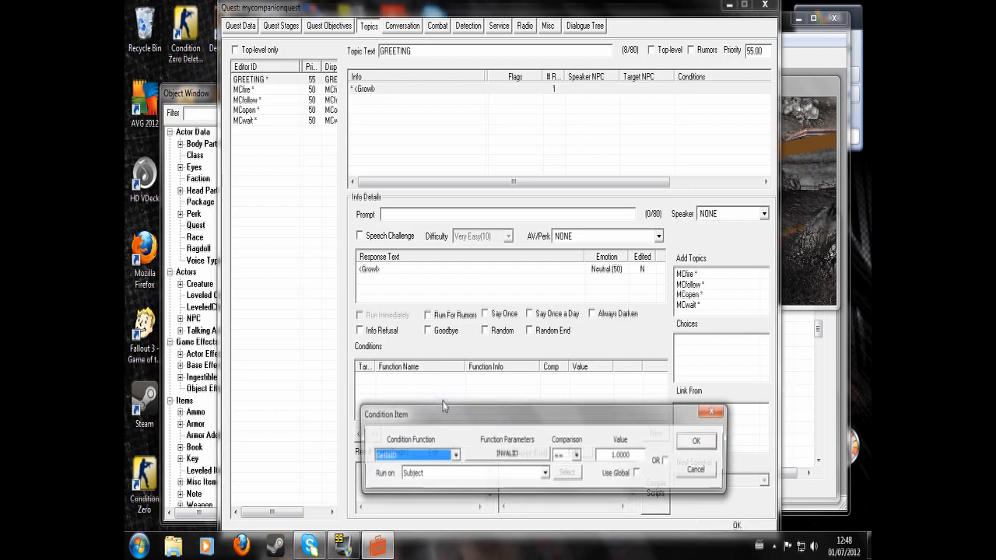
{"action": "left_click", "coordinate": [487, 452]}
{"action": "type", "text": "mydeathclaw"}
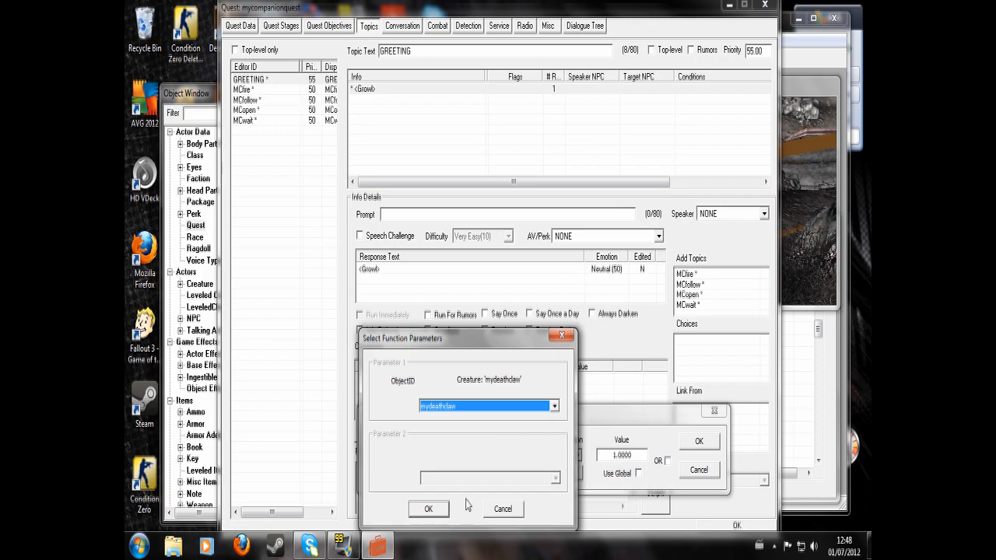
{"action": "left_click", "coordinate": [428, 509]}
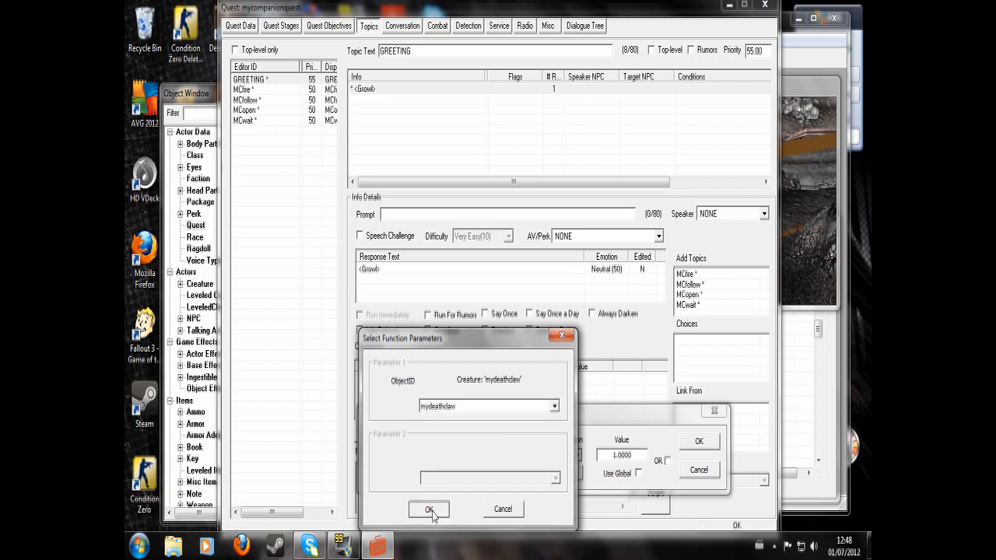
{"action": "left_click", "coordinate": [697, 441]}
Copy the GREETING response's GetIsID condition and paste it into the MCfire and MCfollow topics
{"action": "right_click", "coordinate": [504, 386]}
{"action": "left_click", "coordinate": [537, 445]}
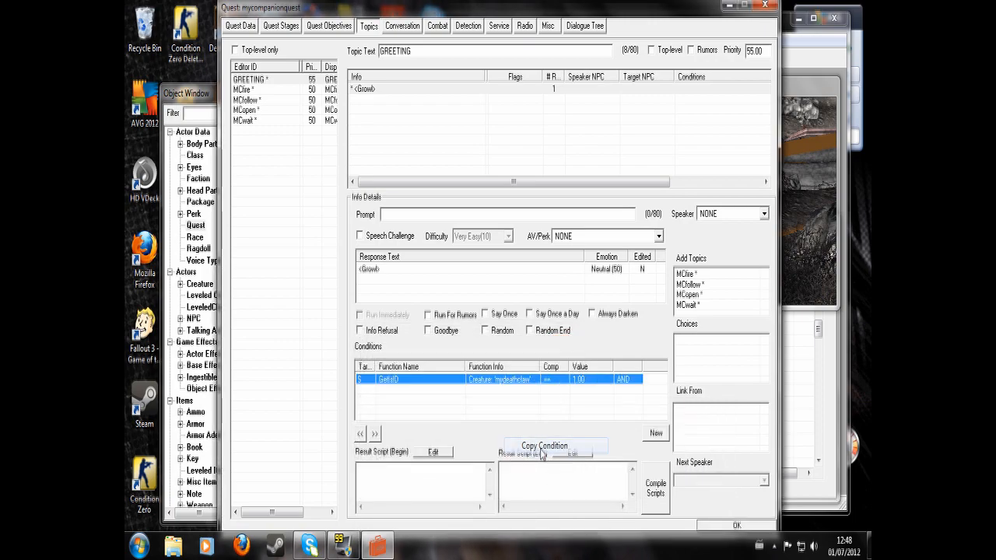
{"action": "left_click", "coordinate": [269, 91]}
{"action": "right_click", "coordinate": [440, 410]}
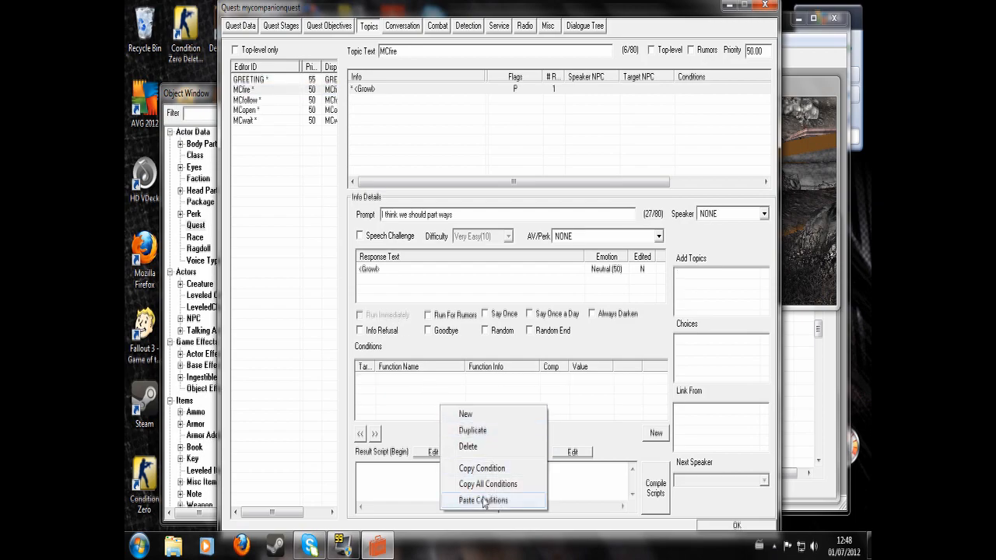
{"action": "left_click", "coordinate": [487, 500]}
{"action": "left_click", "coordinate": [249, 100]}
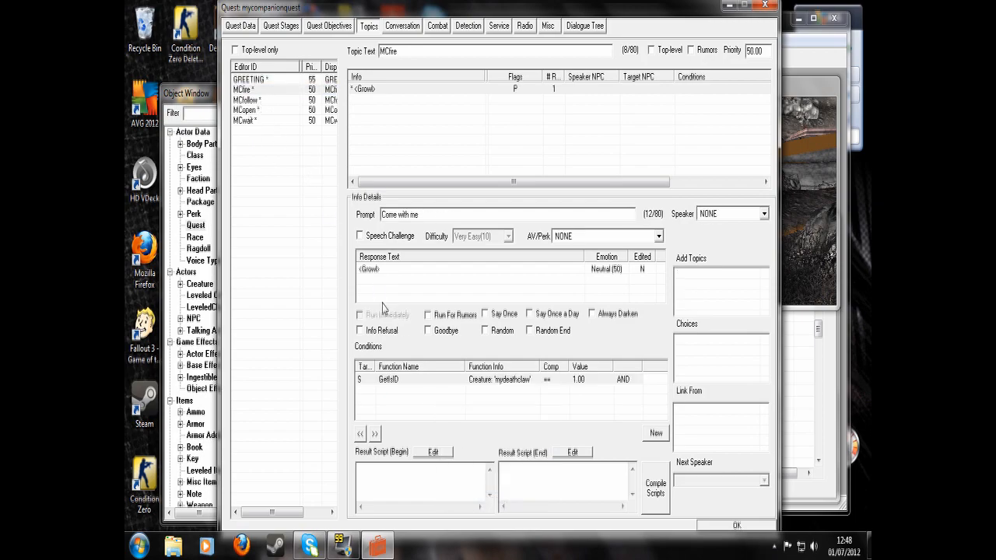
{"action": "right_click", "coordinate": [422, 402]}
{"action": "left_click", "coordinate": [459, 496]}
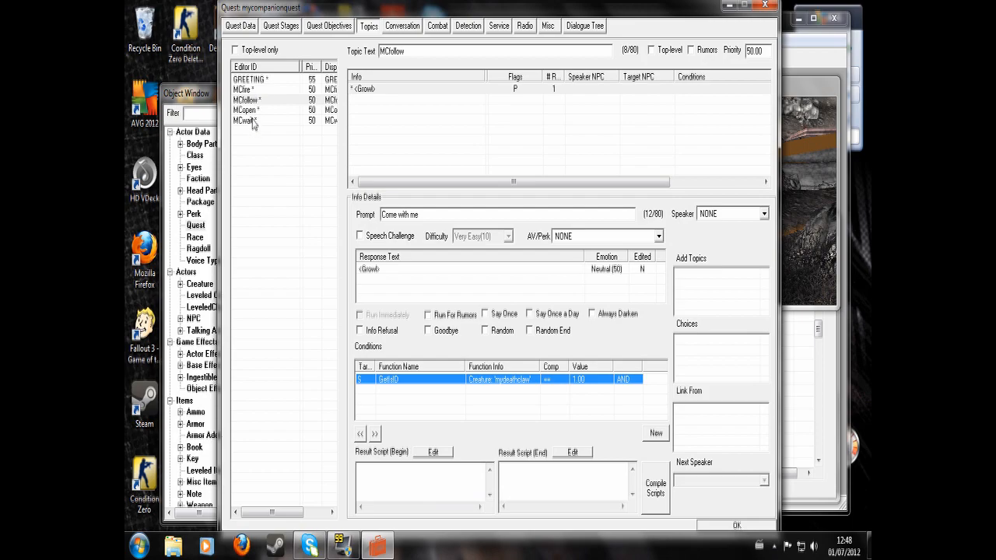
Paste the copied GetIsID condition into the MCopen and MCwait topics
{"action": "left_click", "coordinate": [246, 109]}
{"action": "right_click", "coordinate": [416, 404]}
{"action": "left_click", "coordinate": [467, 501]}
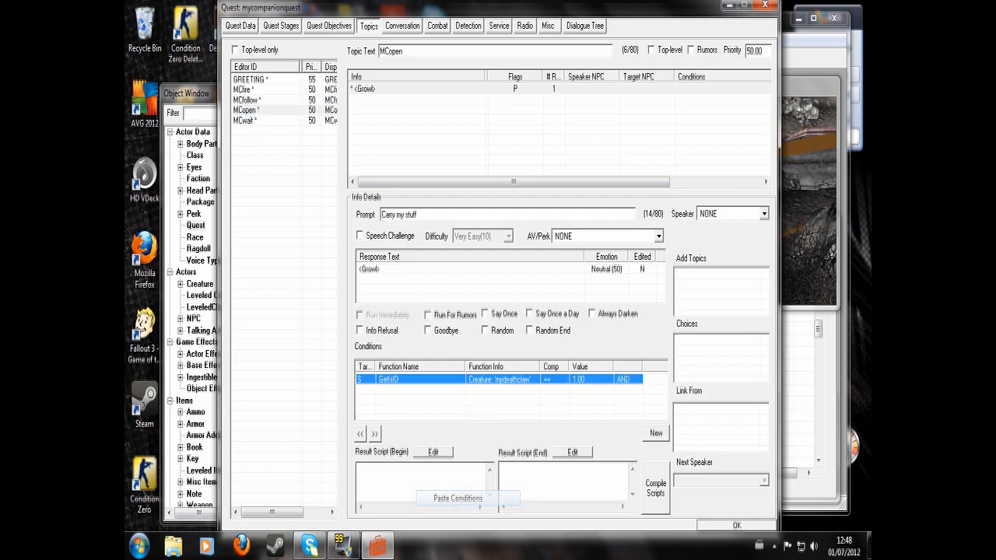
{"action": "left_click", "coordinate": [244, 120]}
{"action": "right_click", "coordinate": [414, 386]}
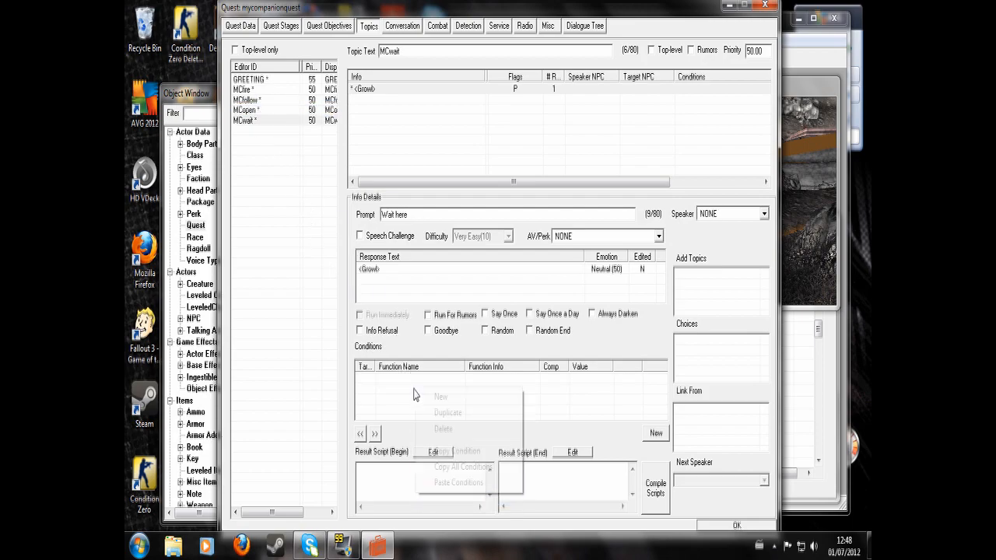
{"action": "left_click", "coordinate": [457, 482]}
Add a GetQuestVariable condition to the MCfire topic for mycompanionquest's Status variable, equal to 3
{"action": "left_click", "coordinate": [269, 89]}
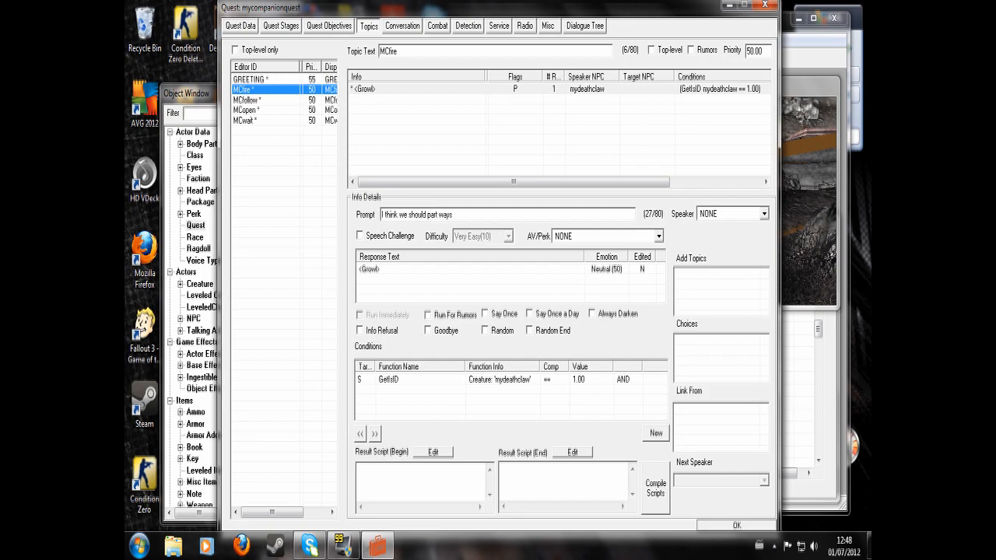
{"action": "left_click", "coordinate": [500, 469]}
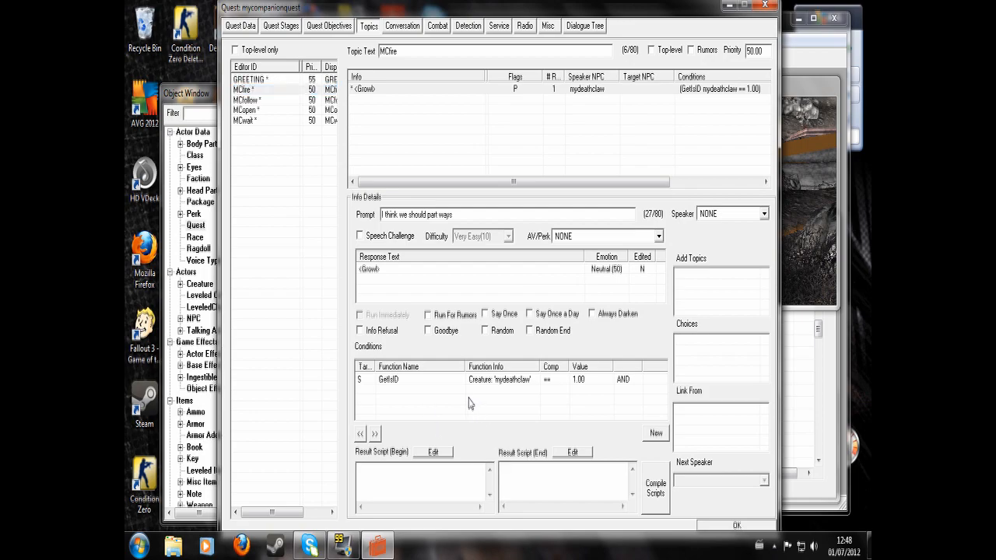
{"action": "right_click", "coordinate": [445, 402]}
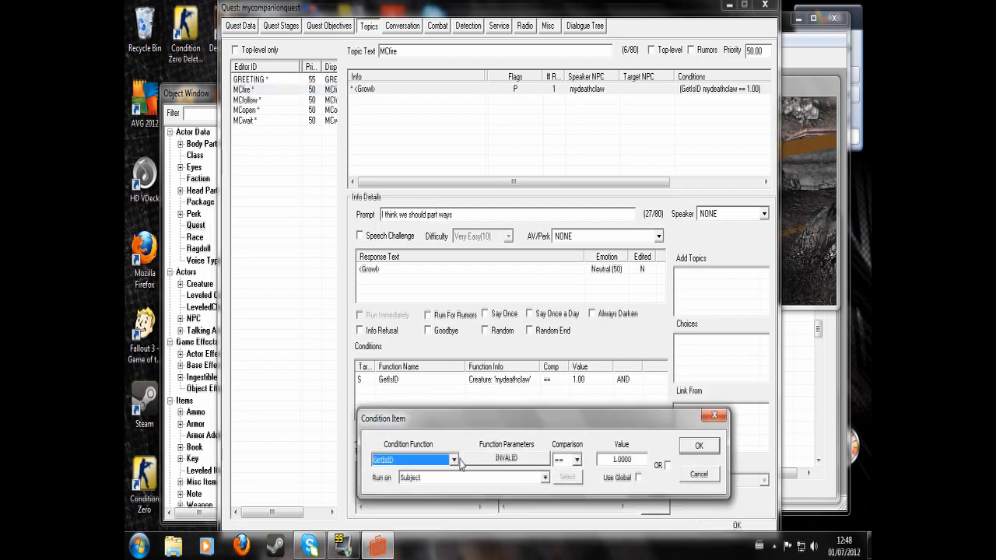
{"action": "key", "text": "g"}
{"action": "key", "text": "q"}
{"action": "key", "text": "v"}
{"action": "left_click", "coordinate": [496, 459]}
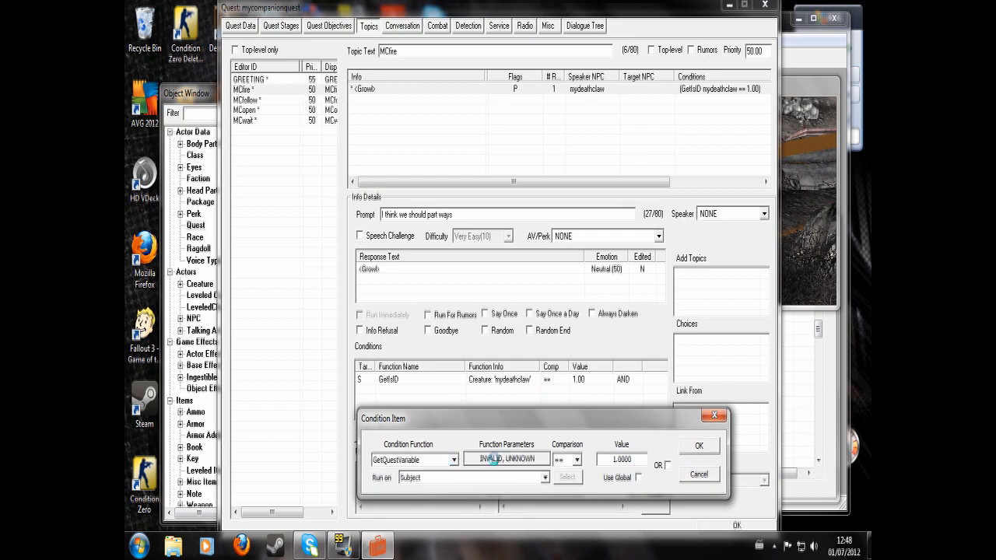
{"action": "key", "text": "m"}
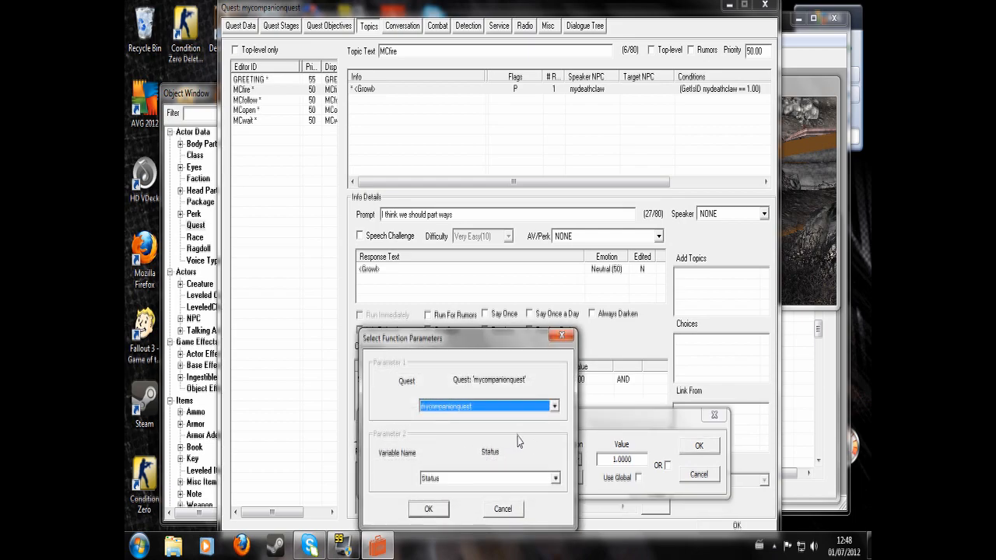
{"action": "left_click", "coordinate": [436, 509]}
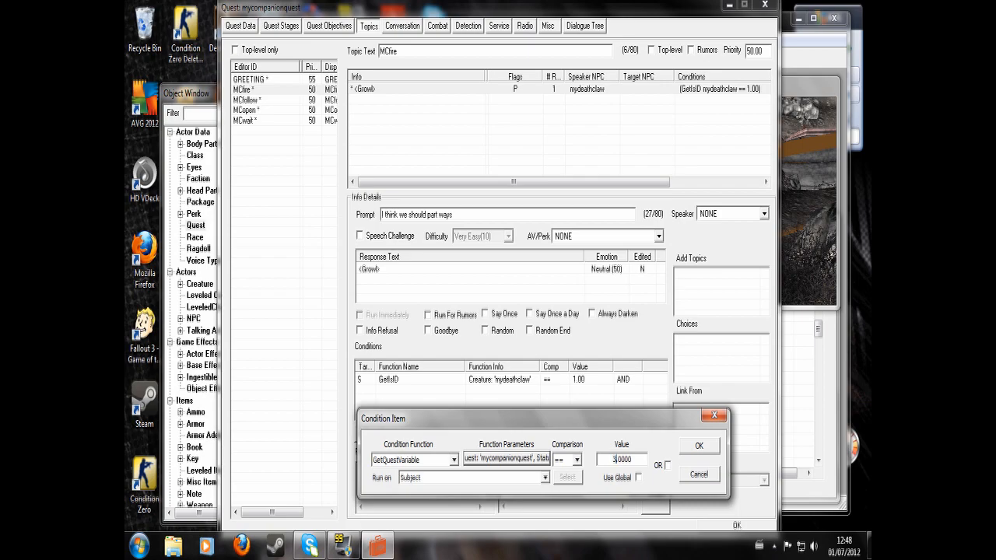
{"action": "left_click", "coordinate": [695, 448]}
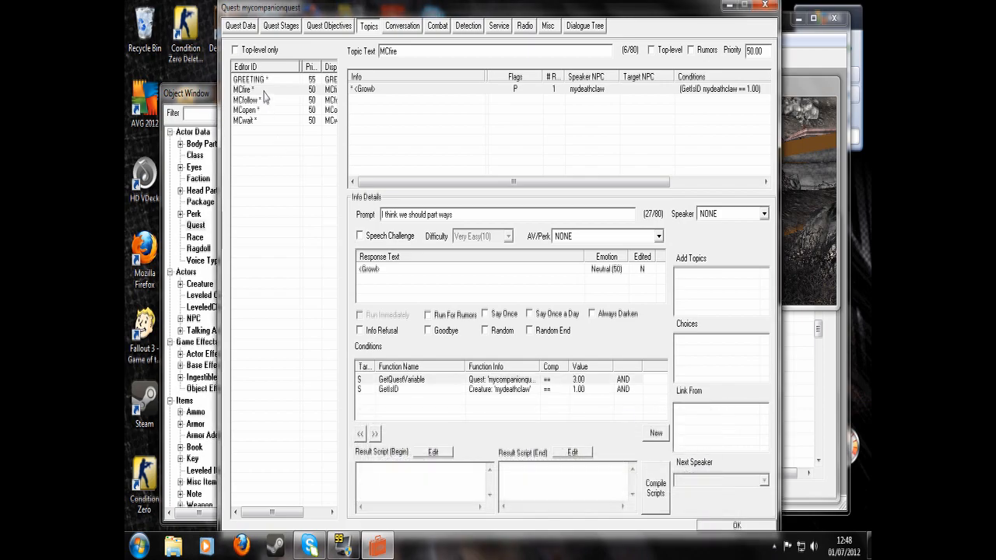
{"action": "left_click", "coordinate": [486, 389]}
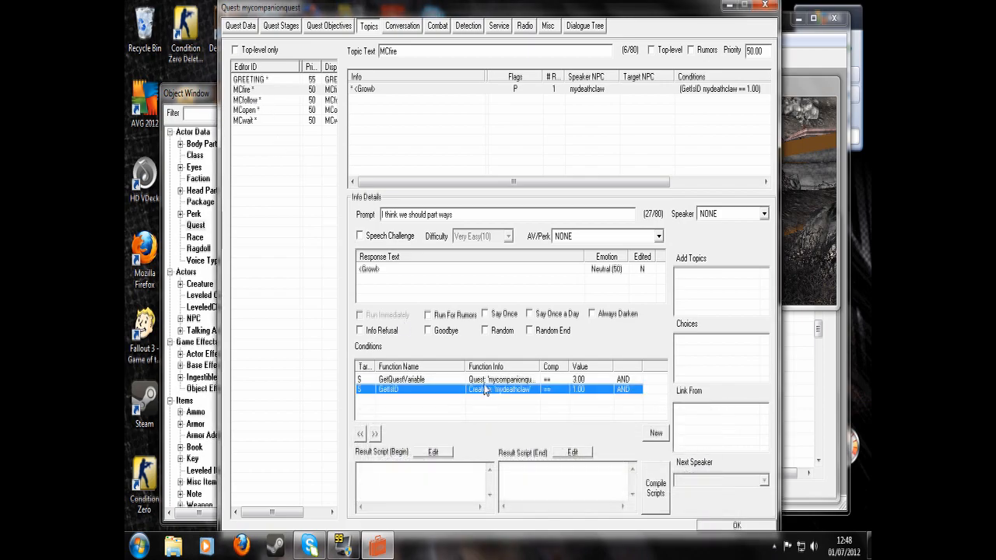
{"action": "right_click", "coordinate": [486, 380]}
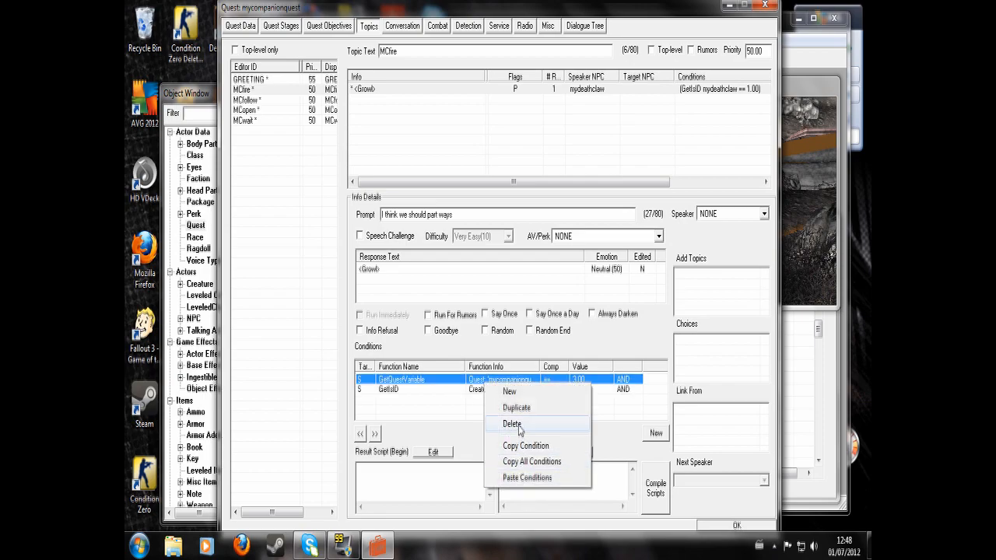
{"action": "left_click", "coordinate": [530, 446]}
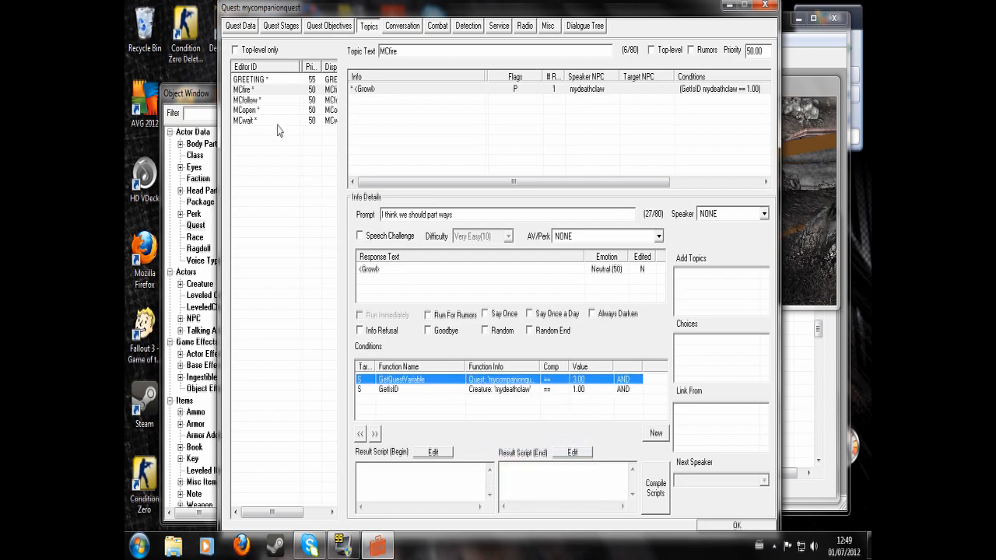
Set the value of MCfire's GetQuestVariable condition to 1 and copy that condition
{"action": "double_click", "coordinate": [505, 381]}
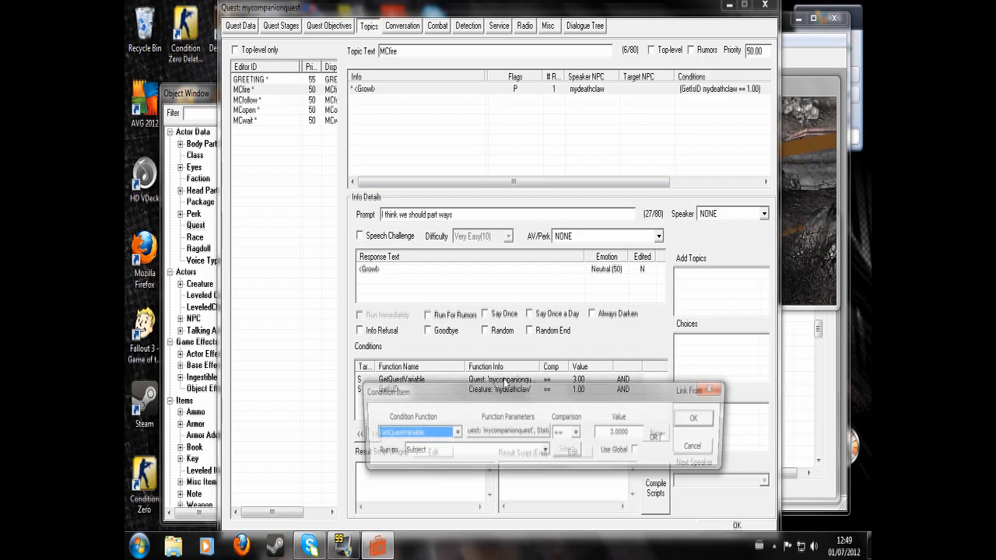
{"action": "left_click", "coordinate": [615, 433]}
{"action": "type", "text": "1"}
{"action": "left_click", "coordinate": [698, 419]}
{"action": "left_click", "coordinate": [513, 382]}
{"action": "right_click", "coordinate": [514, 381]}
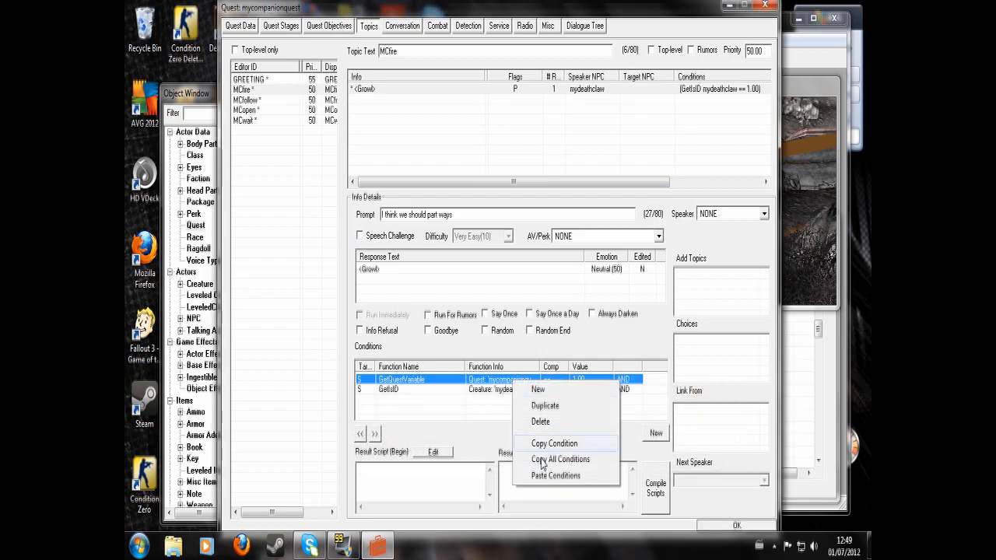
{"action": "left_click", "coordinate": [544, 442]}
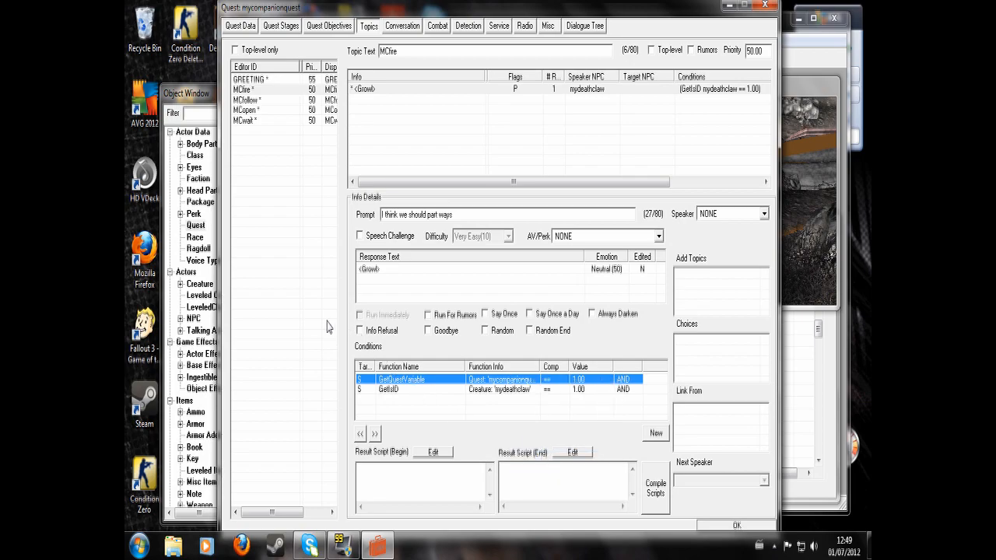
Paste the copied GetQuestVariable condition into the MCopen and MCwait topics
{"action": "left_click", "coordinate": [266, 110]}
{"action": "right_click", "coordinate": [442, 414]}
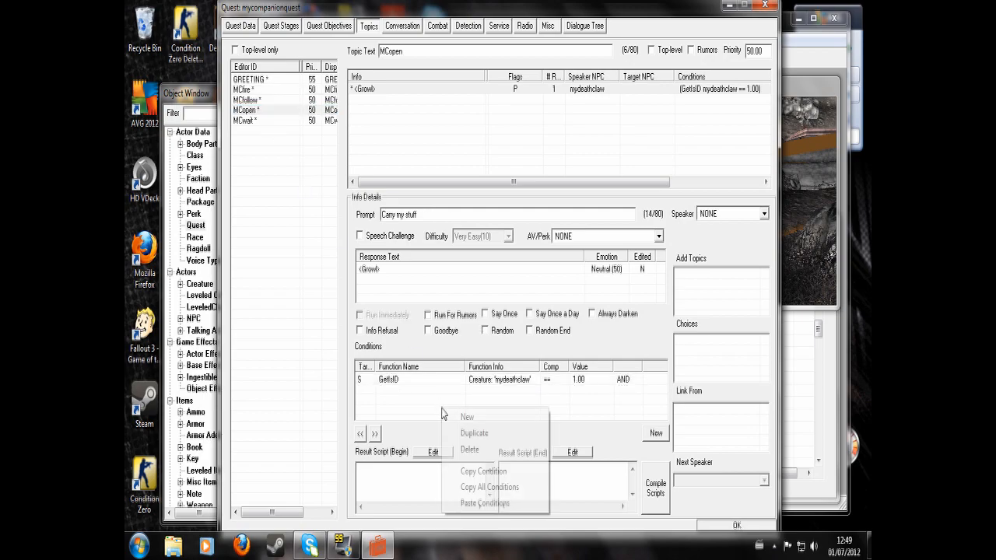
{"action": "left_click", "coordinate": [484, 503]}
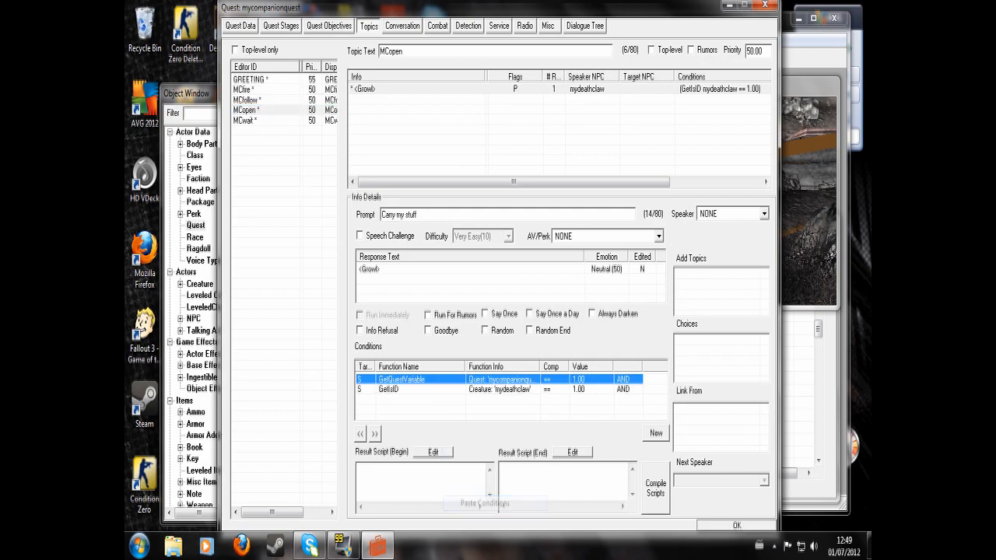
{"action": "left_click", "coordinate": [266, 120]}
{"action": "right_click", "coordinate": [433, 414]}
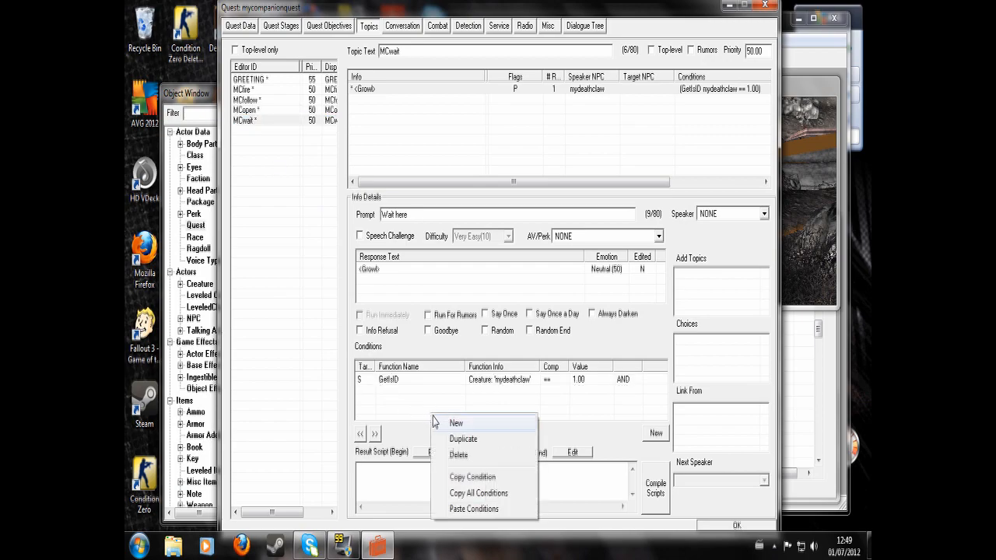
{"action": "left_click", "coordinate": [465, 510]}
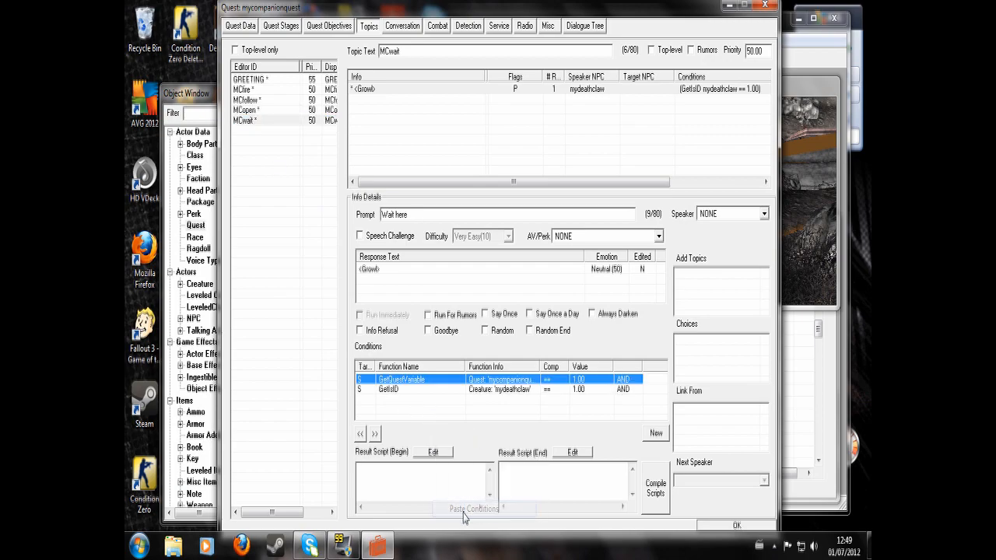
Paste the copied GetQuestVariable condition into the MCfollow topic
{"action": "left_click", "coordinate": [270, 110]}
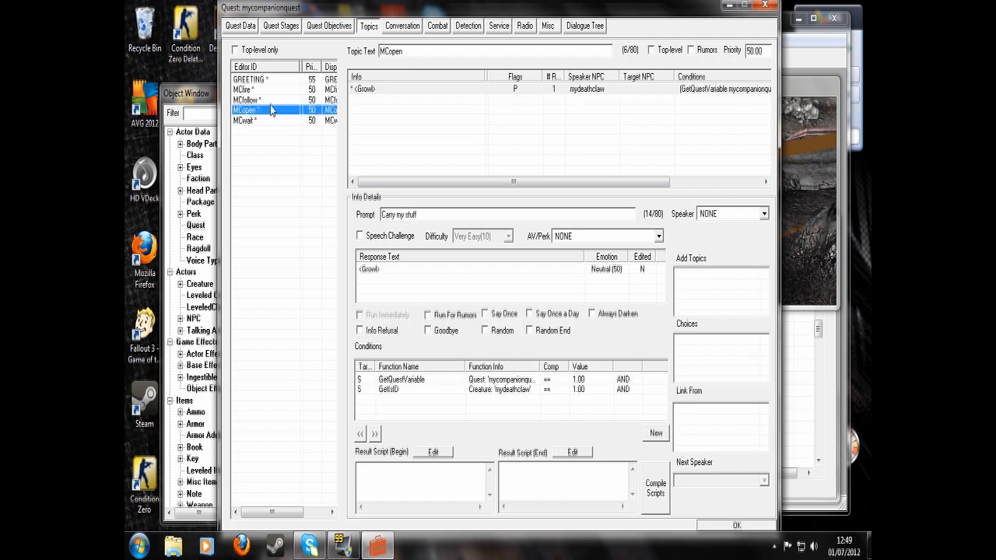
{"action": "left_click", "coordinate": [272, 100]}
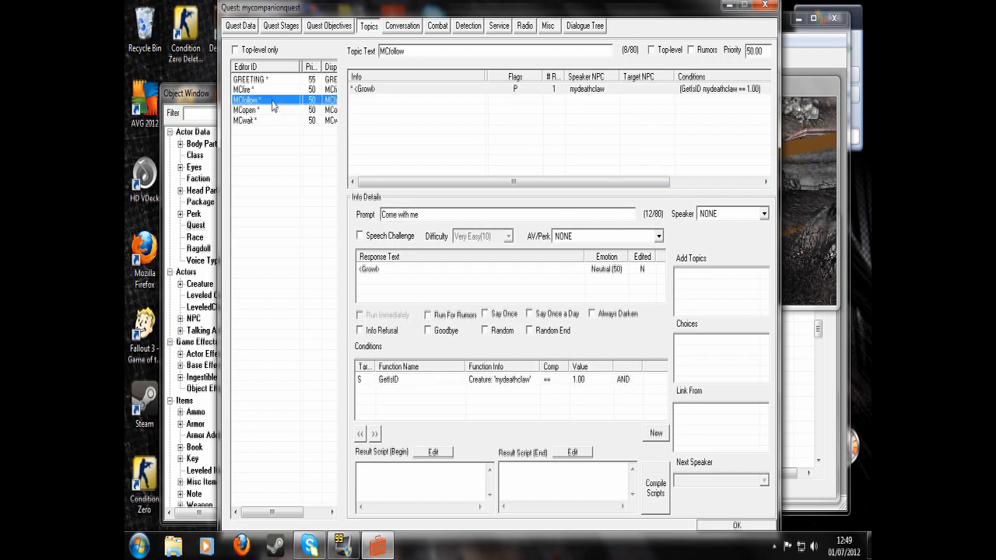
{"action": "right_click", "coordinate": [401, 410]}
{"action": "left_click", "coordinate": [436, 501]}
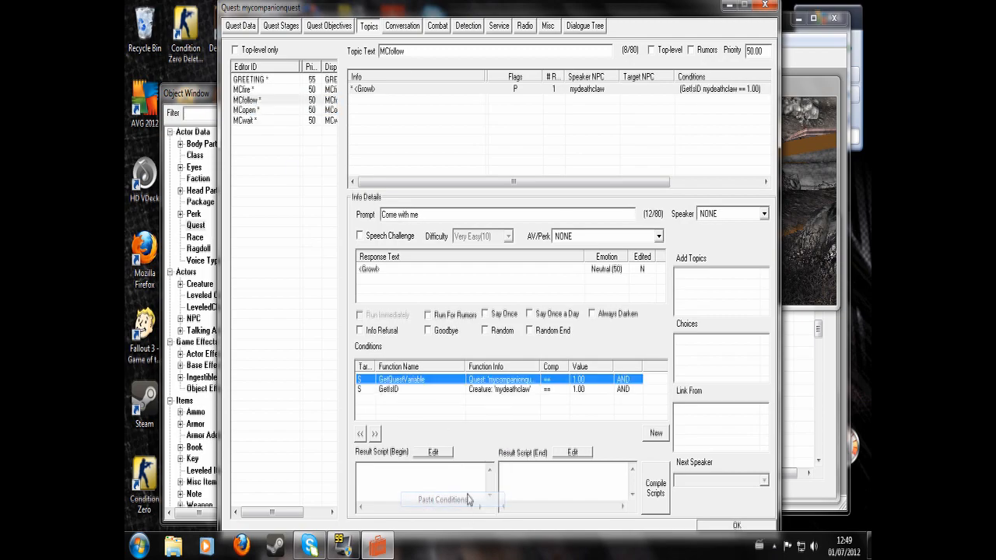
Set the comparison of MCfollow's GetQuestVariable condition to !=
{"action": "double_click", "coordinate": [499, 384]}
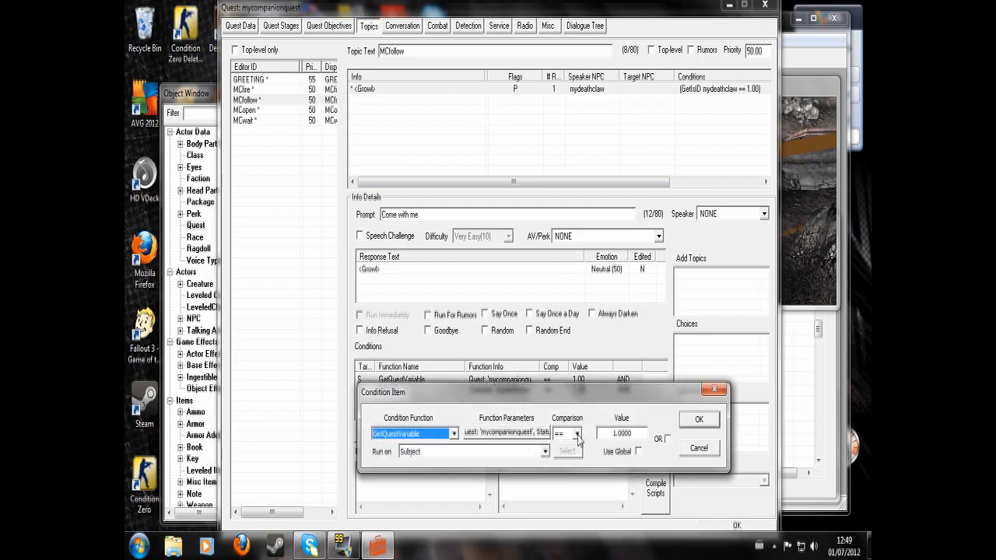
{"action": "left_click", "coordinate": [578, 434]}
{"action": "left_click", "coordinate": [578, 449]}
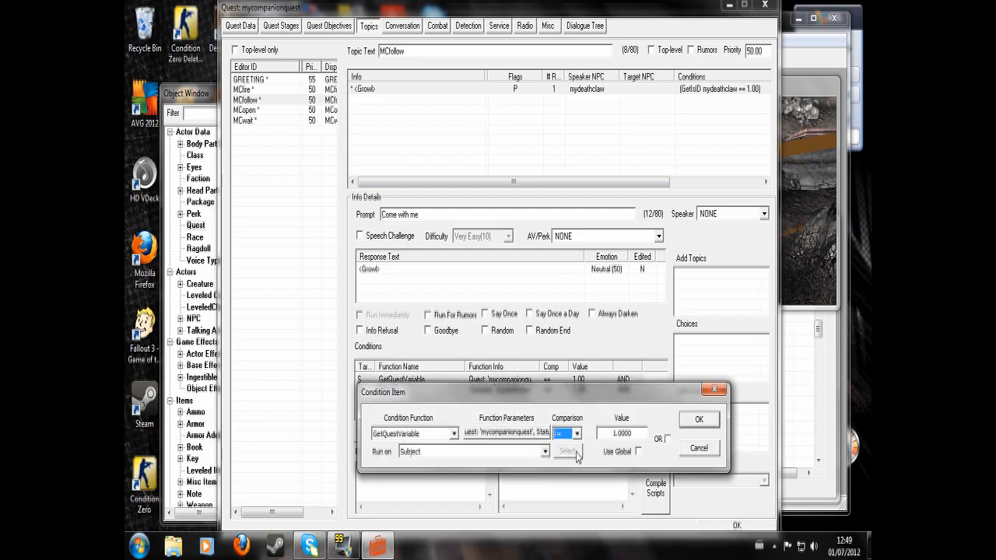
{"action": "left_click", "coordinate": [699, 420]}
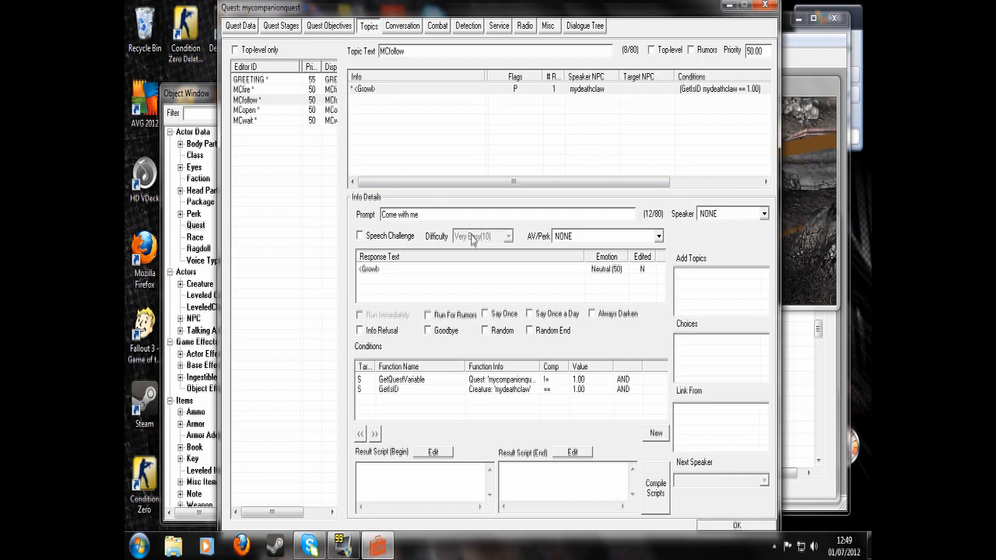
Add the GOODBYE topic to the quest's conversation topics
{"action": "left_click", "coordinate": [236, 173]}
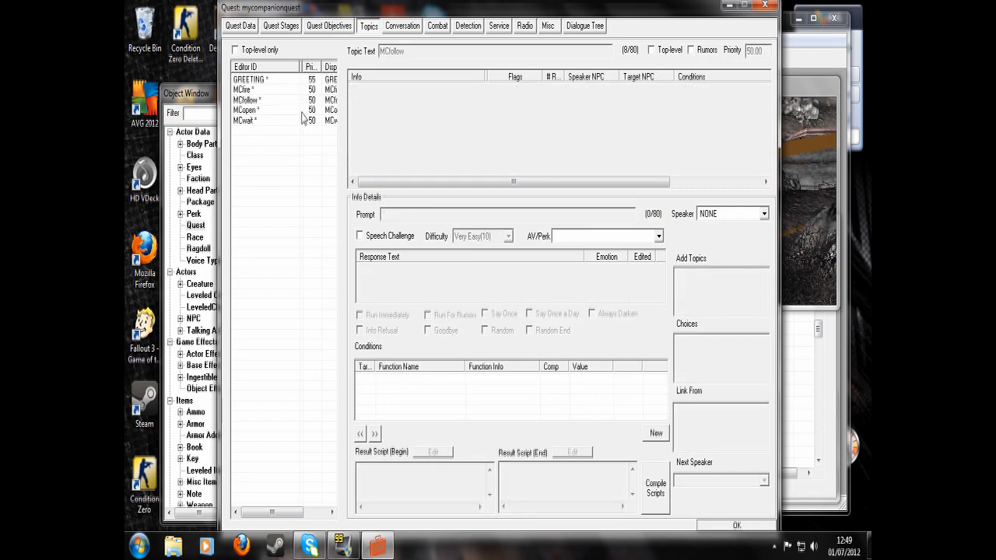
{"action": "left_click", "coordinate": [404, 27]}
{"action": "right_click", "coordinate": [271, 115]}
{"action": "left_click", "coordinate": [285, 119]}
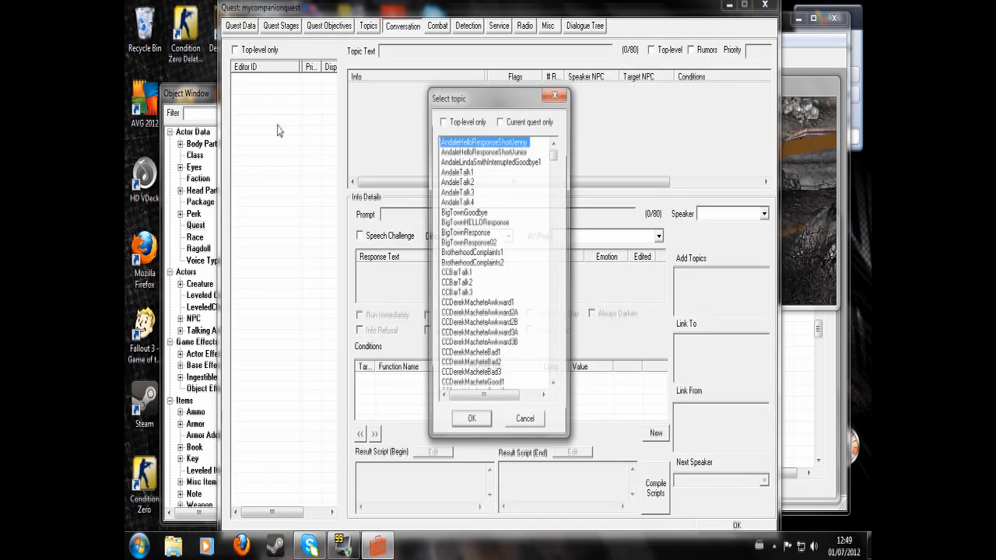
{"action": "type", "text": "goodbye"}
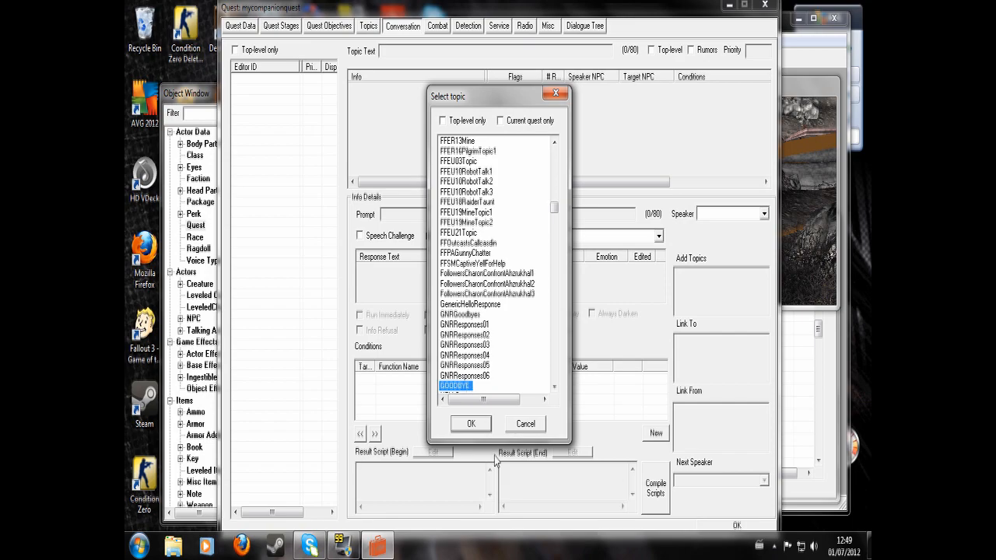
{"action": "left_click", "coordinate": [472, 423]}
Create a new info for the GOODBYE topic with the response text "<Growl>"
{"action": "right_click", "coordinate": [370, 120]}
{"action": "left_click", "coordinate": [395, 128]}
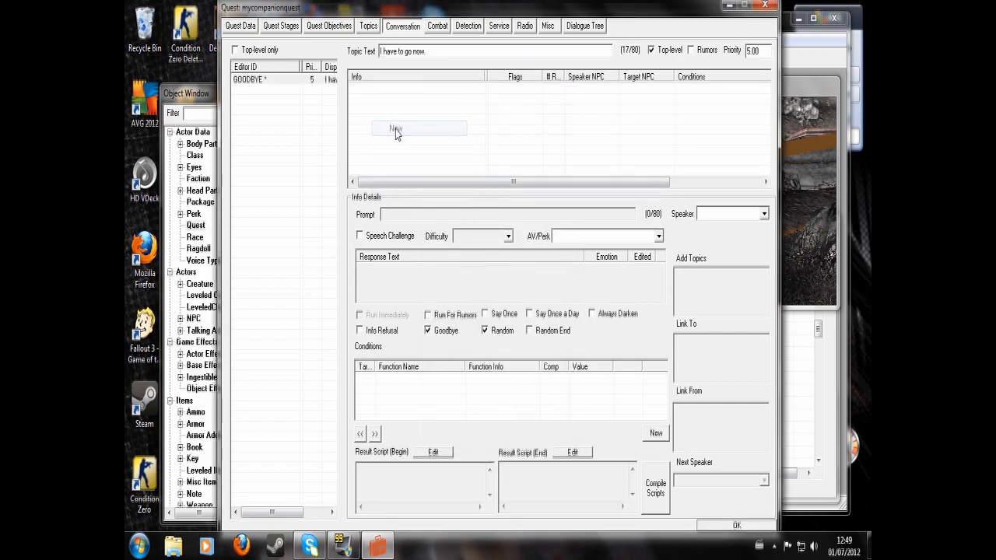
{"action": "type", "text": "<"}
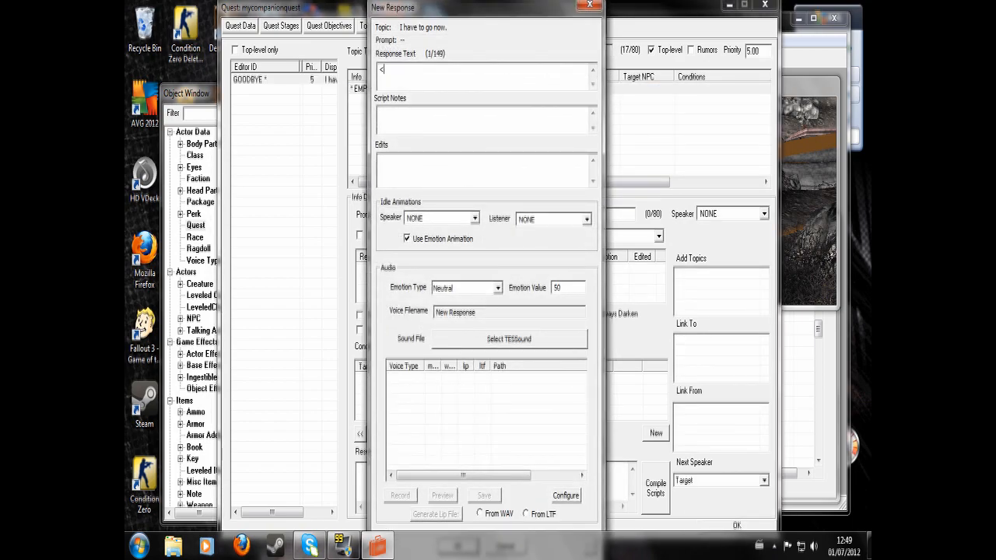
{"action": "type", "text": "Growl>"}
{"action": "key", "text": "Return"}
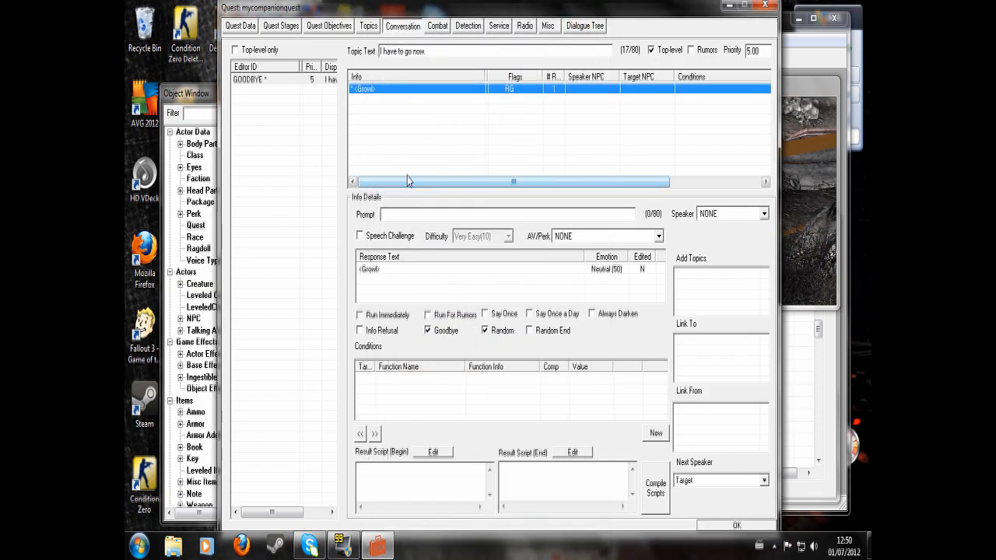
Add a GetIsID condition for the creature mydeathclaw, equal to 1, to the GOODBYE response
{"action": "right_click", "coordinate": [410, 410]}
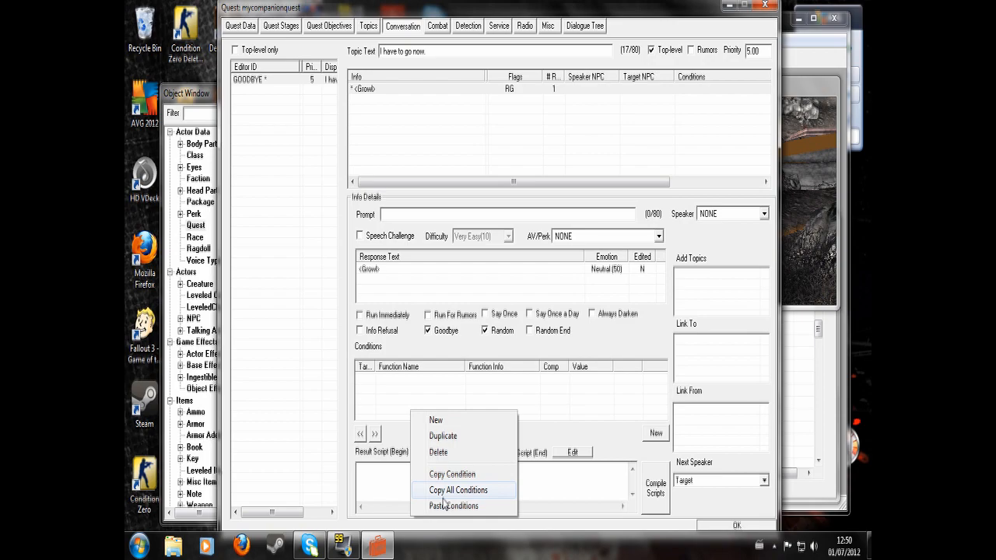
{"action": "left_click", "coordinate": [437, 421]}
{"action": "left_click", "coordinate": [509, 481]}
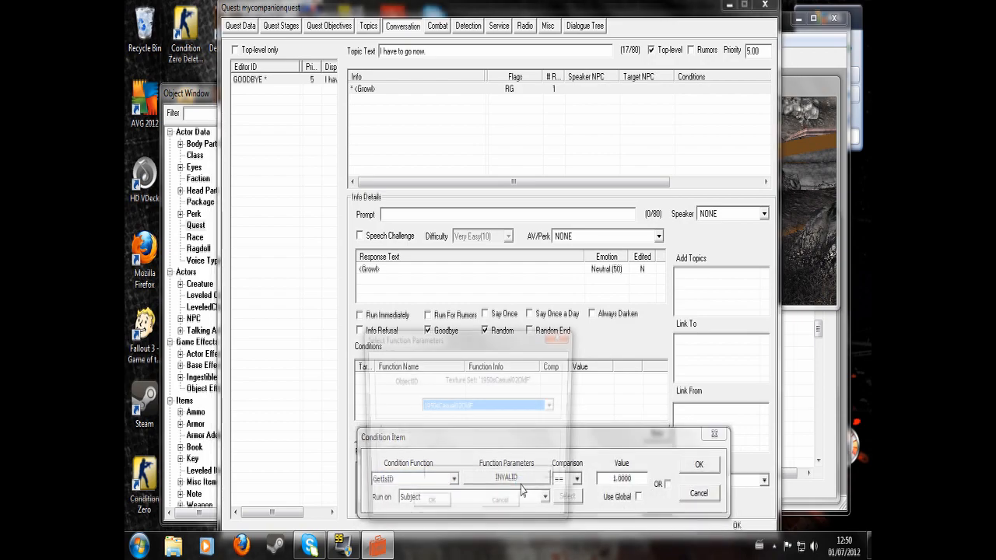
{"action": "type", "text": "mydeathclaw"}
{"action": "left_click", "coordinate": [434, 512]}
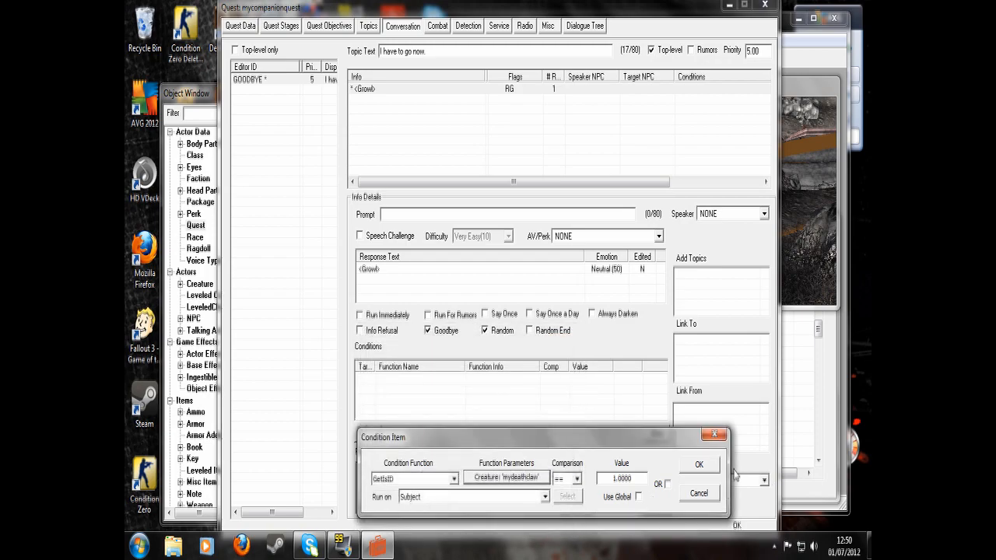
{"action": "left_click", "coordinate": [699, 465]}
{"action": "left_click", "coordinate": [405, 215]}
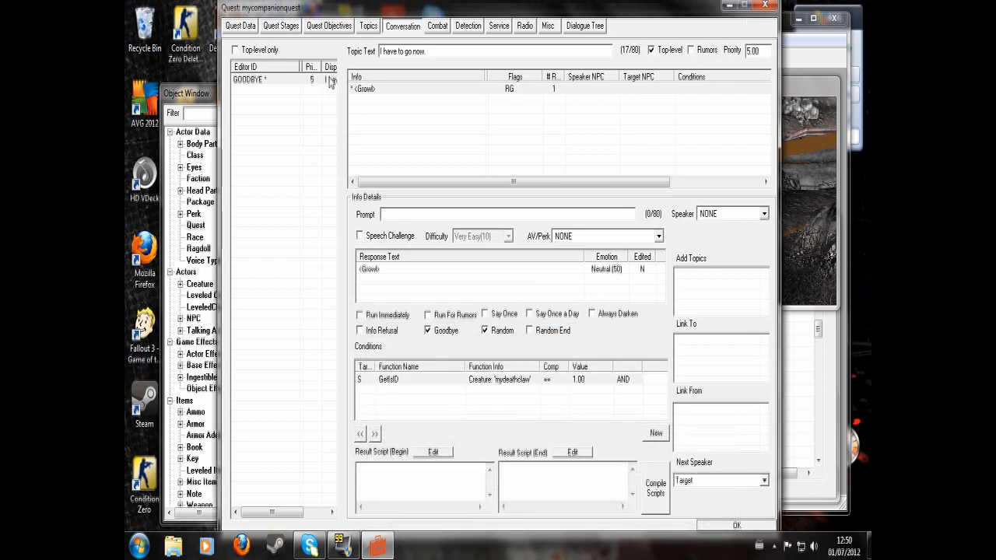
Write MCfire's end result script with the lines "set mycompanionquest.Status to 3" and "mycompanionref.evp"
{"action": "left_click", "coordinate": [369, 25]}
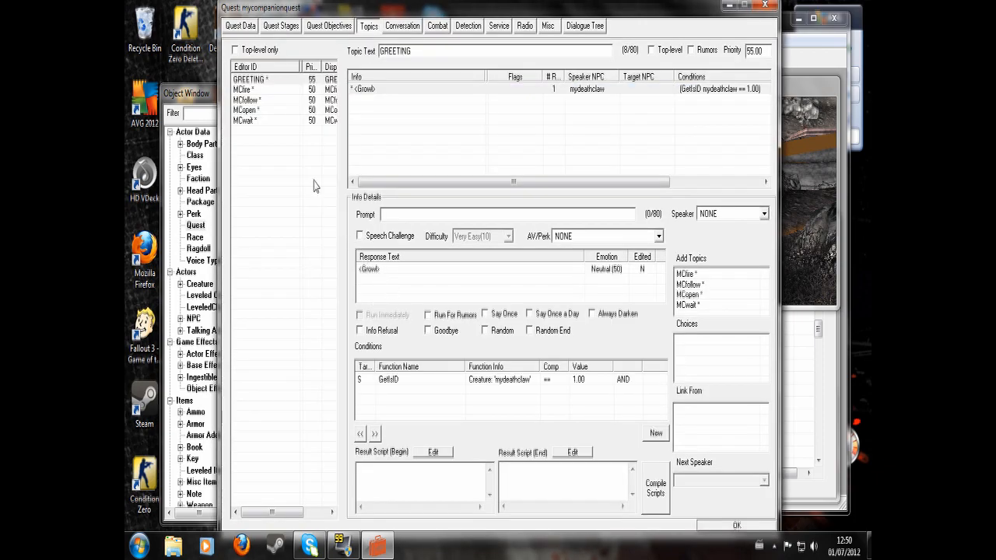
{"action": "left_click", "coordinate": [243, 91]}
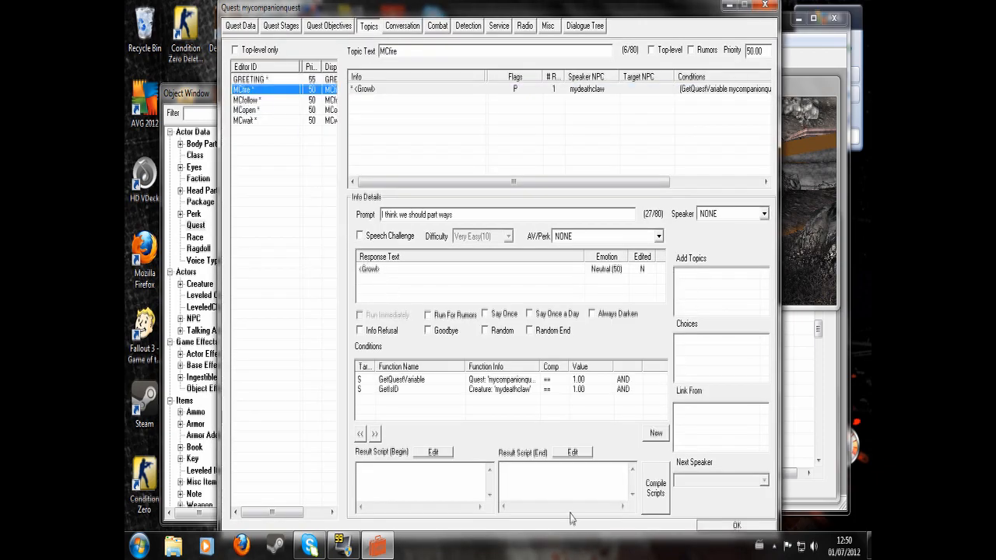
{"action": "left_click", "coordinate": [572, 486]}
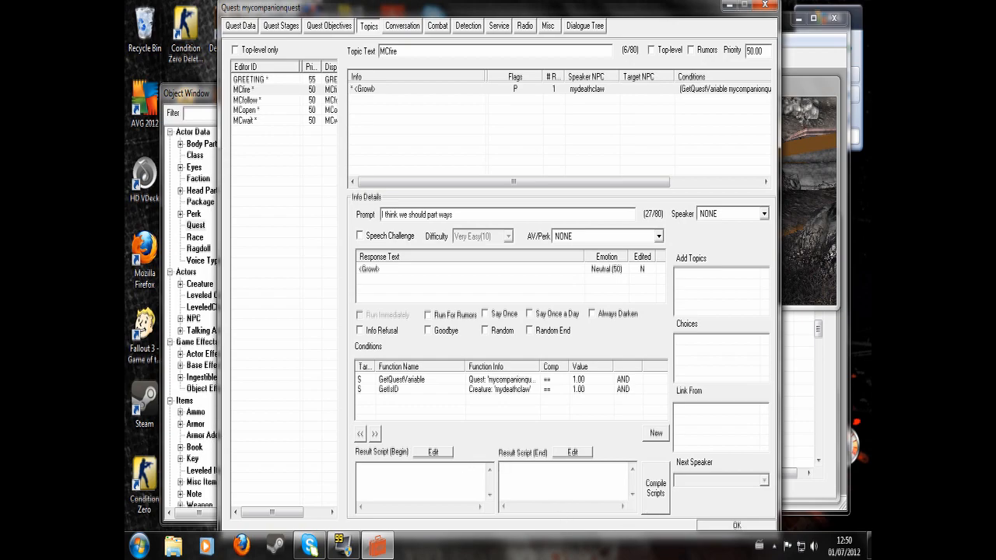
{"action": "type", "text": "set mycompanionquest.S"}
{"action": "type", "text": "tatus to 3"}
{"action": "left_click", "coordinate": [655, 488]}
{"action": "type", "text": "mpanio"}
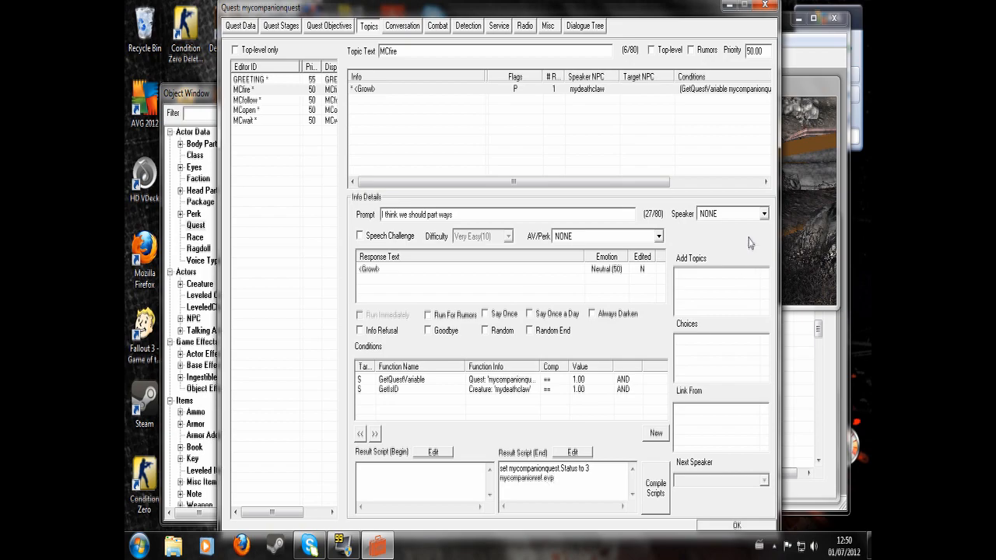
Check the placed deathclaw's reference editor ID in the Vault101Exterior render view
{"action": "left_click", "coordinate": [803, 94]}
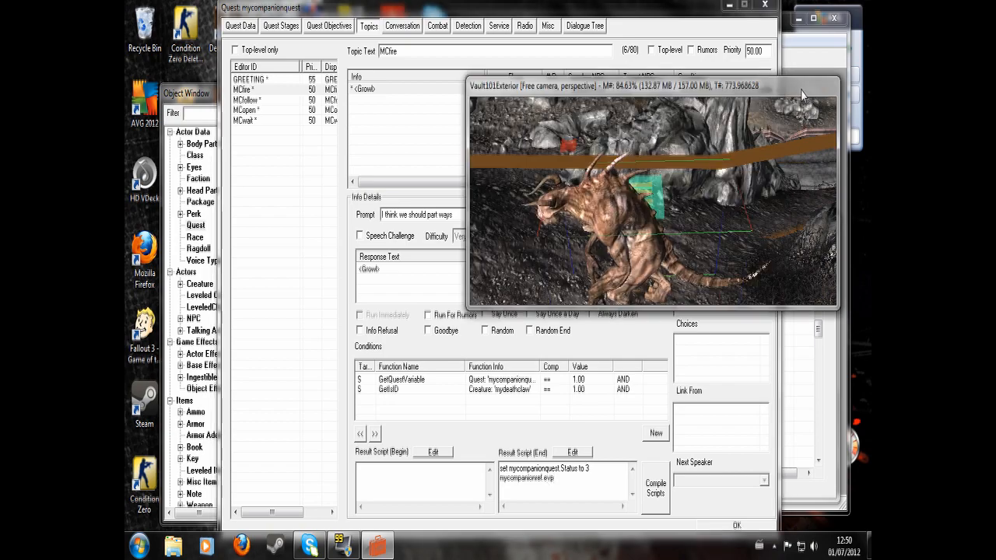
{"action": "double_click", "coordinate": [630, 226]}
{"action": "left_click", "coordinate": [458, 422]}
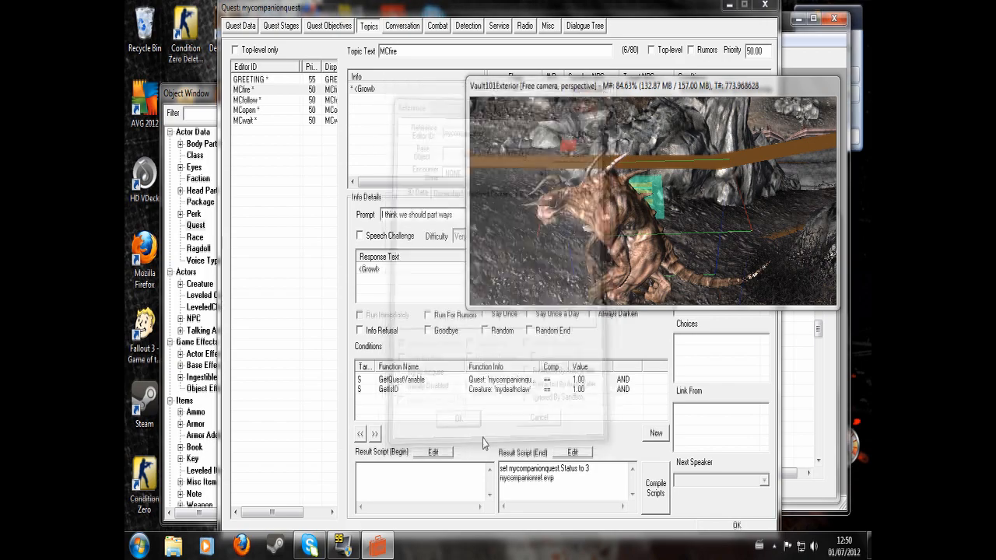
Review the evp command in MCfire's end result script and compile the script
{"action": "left_click", "coordinate": [555, 479]}
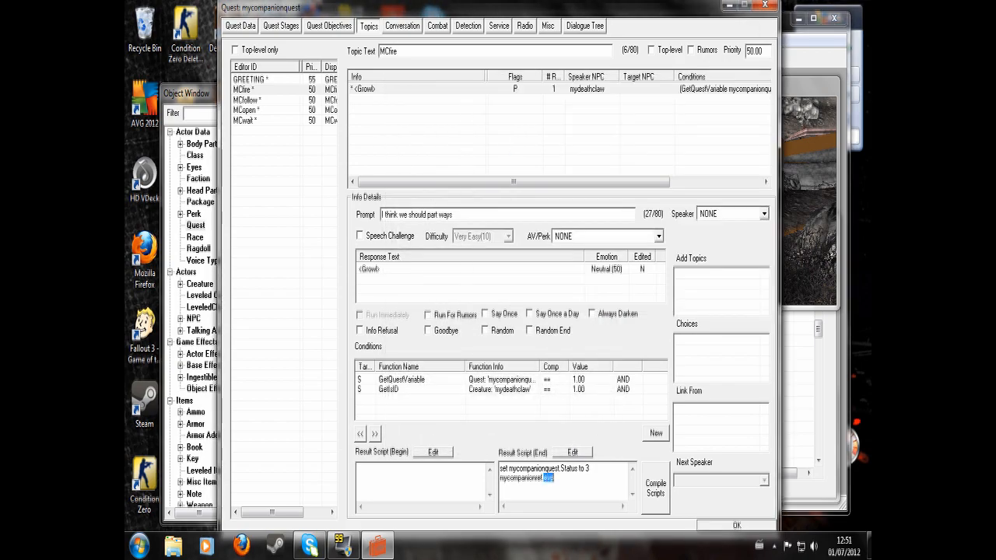
{"action": "left_click", "coordinate": [555, 479]}
{"action": "left_click", "coordinate": [656, 488]}
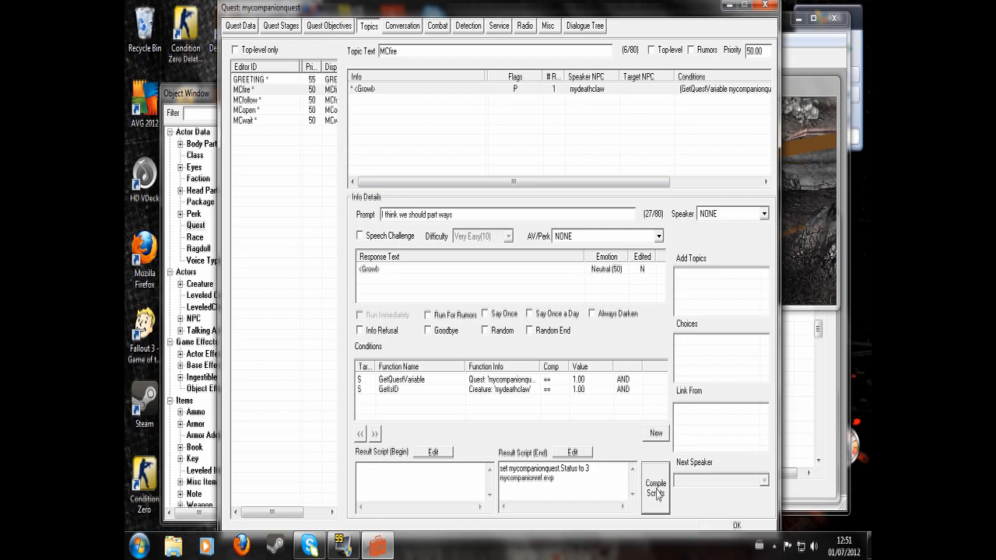
Write MCfollow's end result script as "set mycompanionquest.Status to 1" plus "mycompanionref.evp", and compile it
{"action": "left_click", "coordinate": [272, 101]}
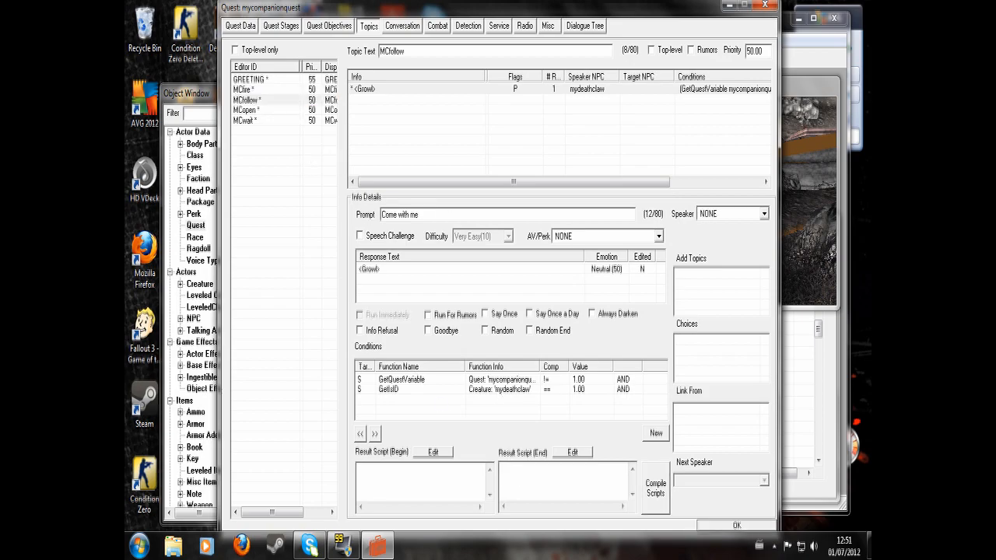
{"action": "type", "text": "et"}
{"action": "type", "text": " mycompanionq"}
{"action": "type", "text": "uest.Status to 1 "}
{"action": "type", "text": "mycom"}
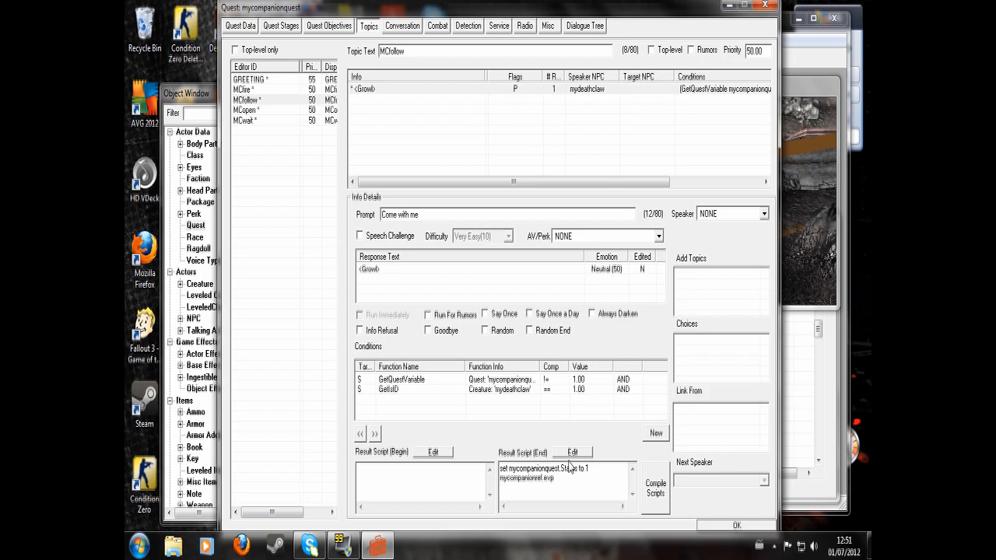
{"action": "left_click", "coordinate": [658, 484]}
Write MCwait's end result script as "set mycompanionquest.Status to 2" plus "mycompanionref.evp", and compile it
{"action": "left_click", "coordinate": [275, 121]}
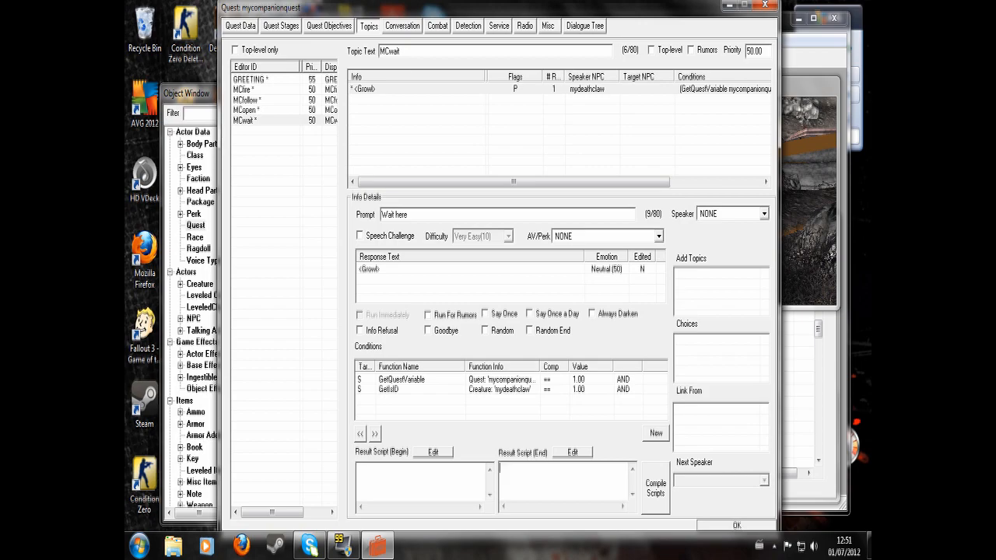
{"action": "type", "text": "sel mycomp"}
{"action": "key", "text": "BackSpace"}
{"action": "type", "text": "panion"}
{"action": "type", "text": "ionqu"}
{"action": "type", "text": "est.Status to 2"}
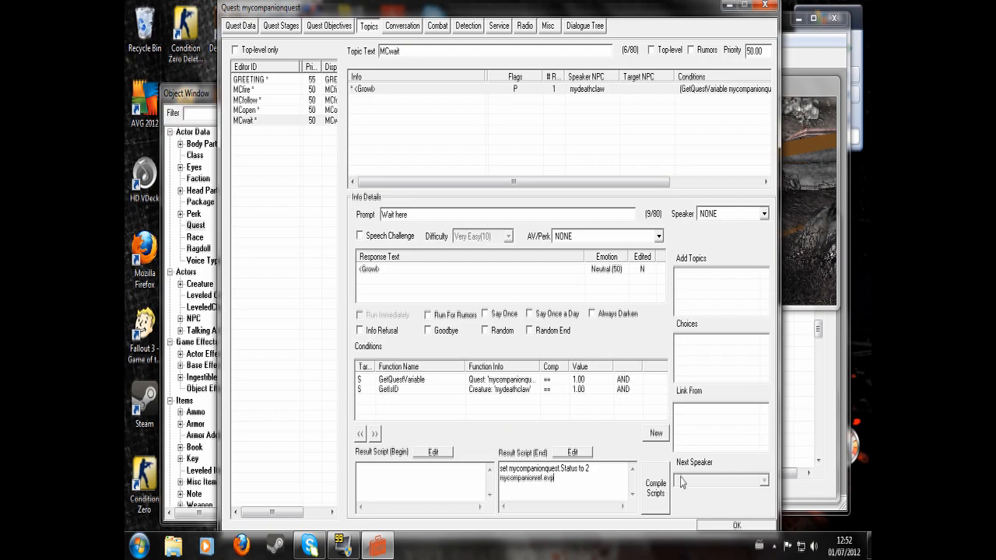
{"action": "left_click", "coordinate": [655, 488]}
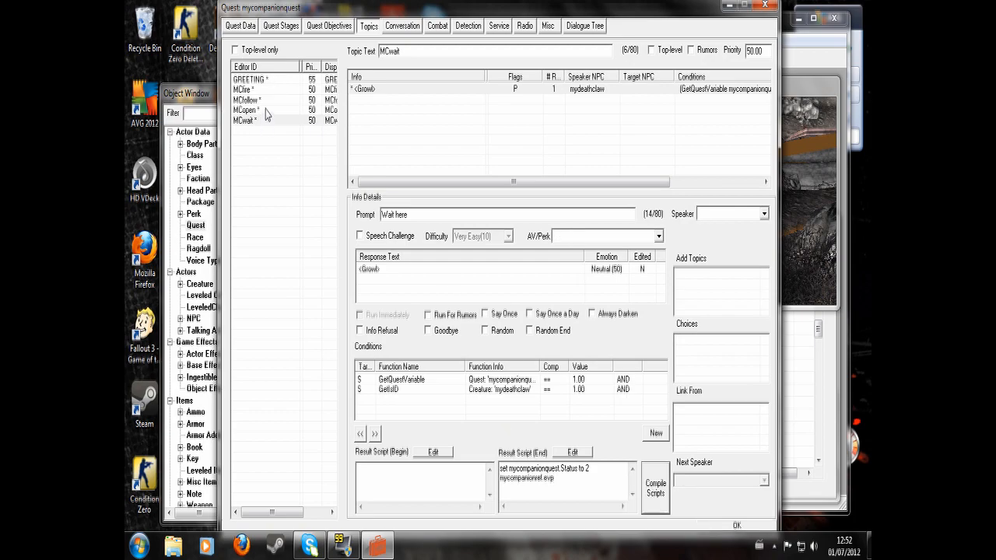
Compile "openteammatecontainer 1" as MCopen's end result script and save the quest
{"action": "left_click", "coordinate": [264, 110]}
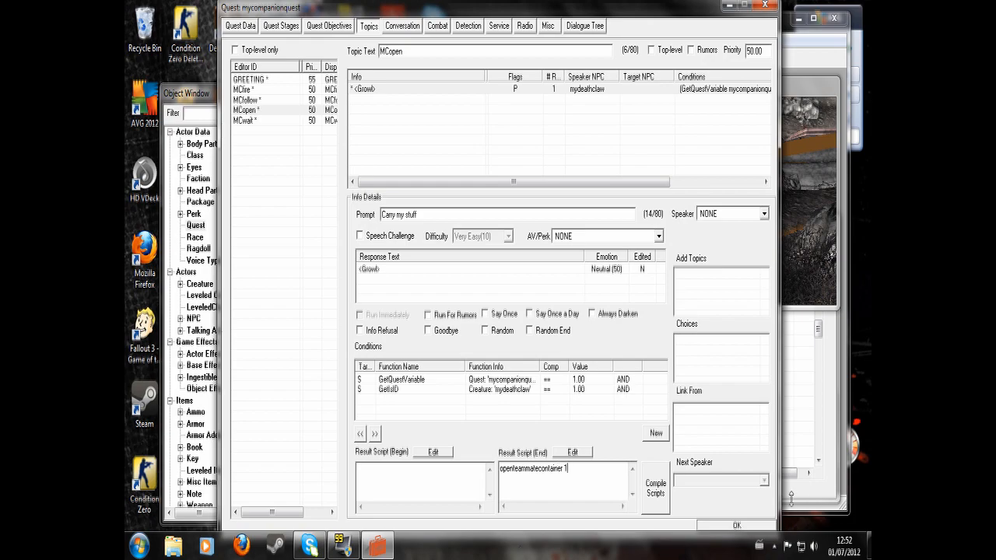
{"action": "left_click", "coordinate": [661, 485]}
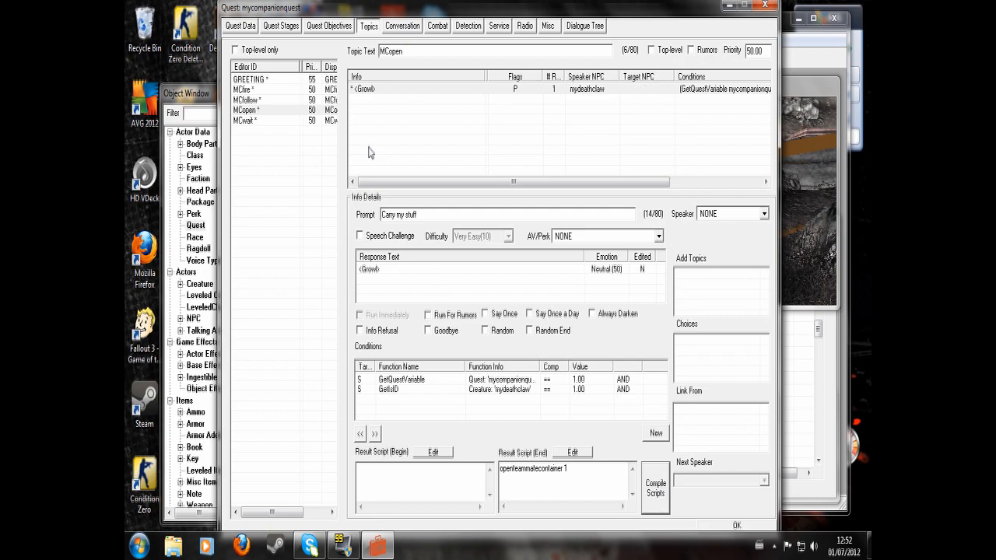
{"action": "left_click", "coordinate": [735, 526]}
Open the wait package of the placed deathclaw's base creature and check the guard location options without changing them
{"action": "double_click", "coordinate": [610, 221]}
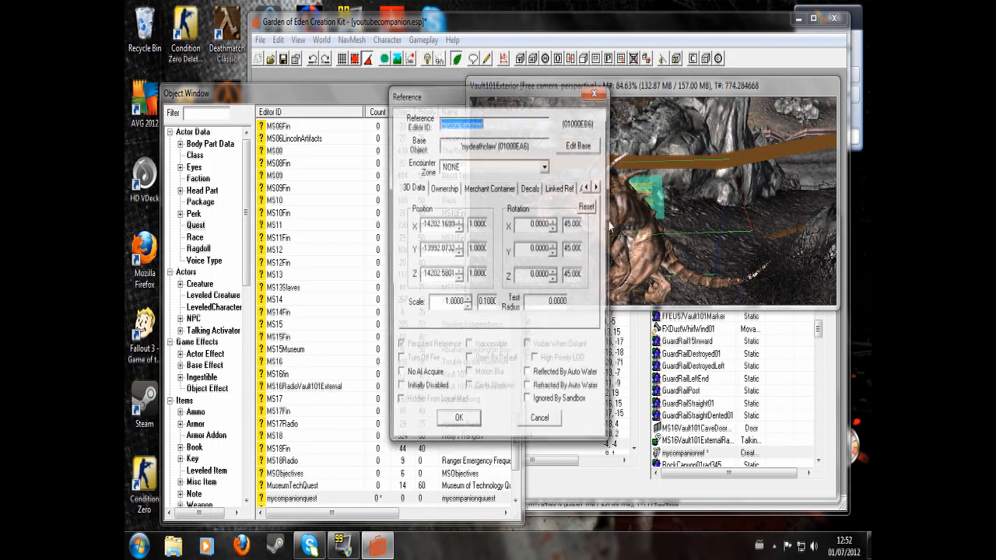
{"action": "left_click", "coordinate": [579, 146]}
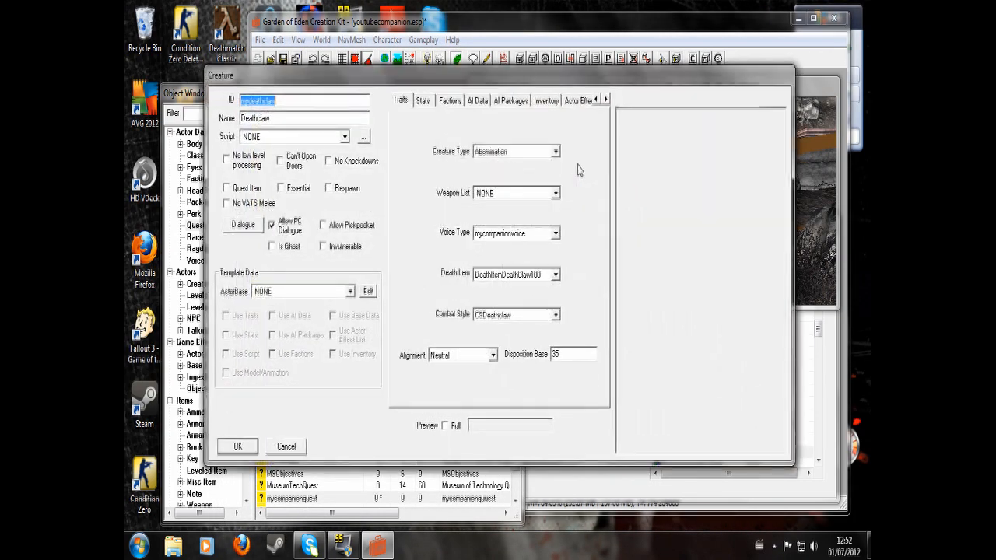
{"action": "left_click", "coordinate": [510, 100]}
{"action": "double_click", "coordinate": [442, 169]}
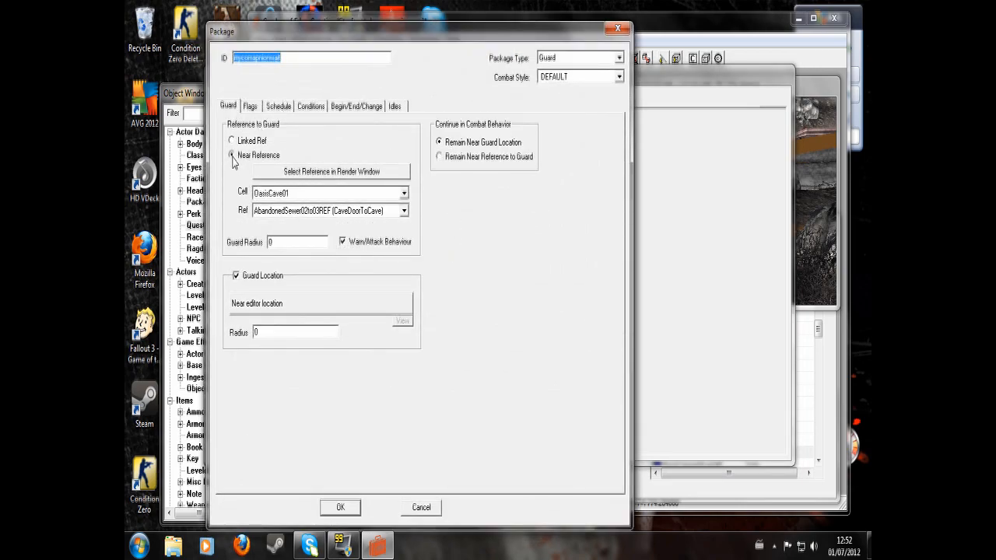
{"action": "left_click", "coordinate": [333, 308]}
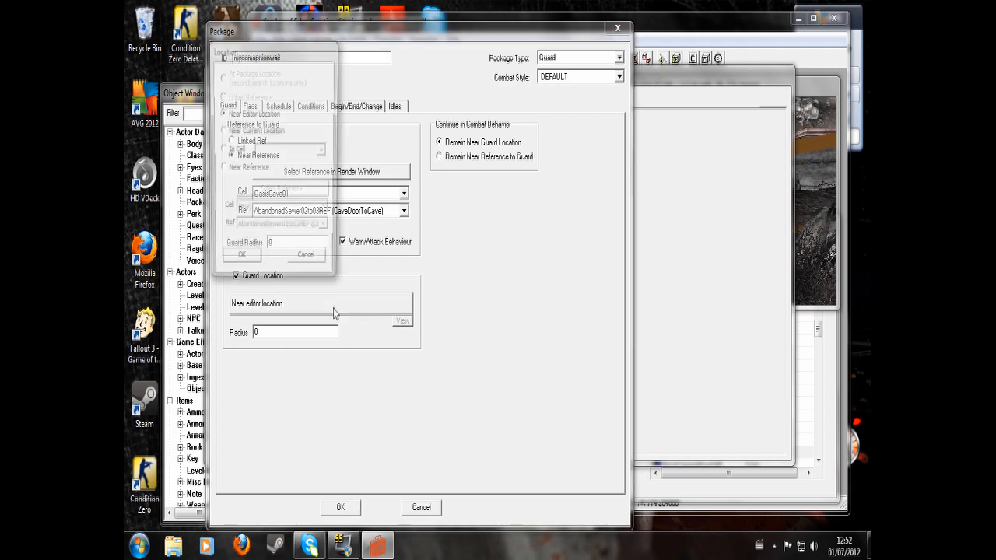
{"action": "left_click", "coordinate": [309, 263]}
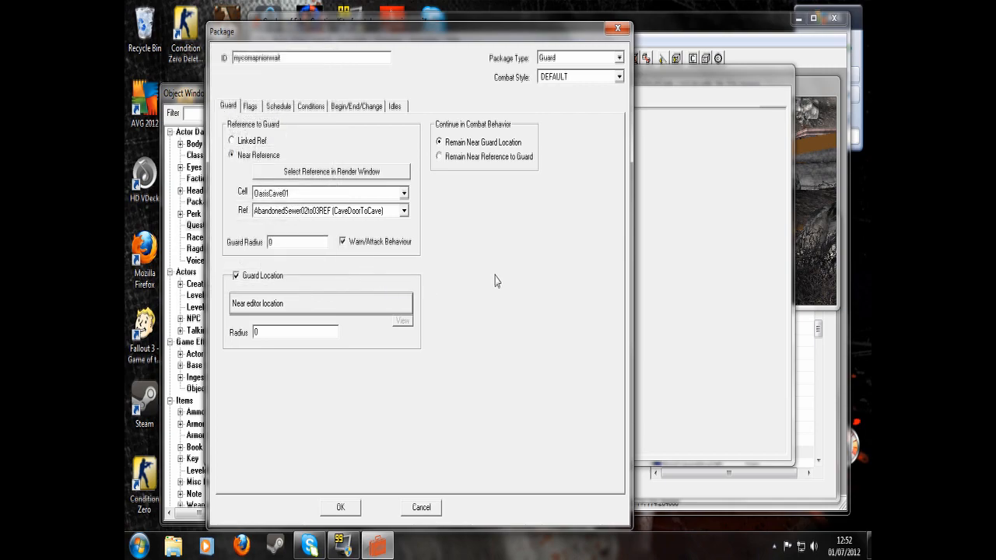
Try to pick the deathclaw in the render window as the wait package's reference to guard
{"action": "left_click", "coordinate": [347, 171]}
{"action": "double_click", "coordinate": [614, 207]}
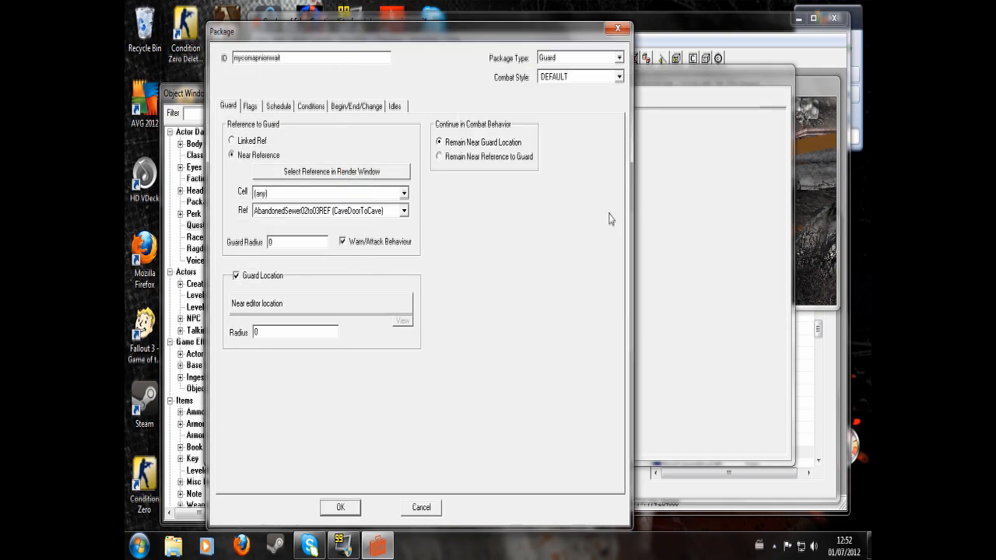
{"action": "left_click", "coordinate": [825, 165]}
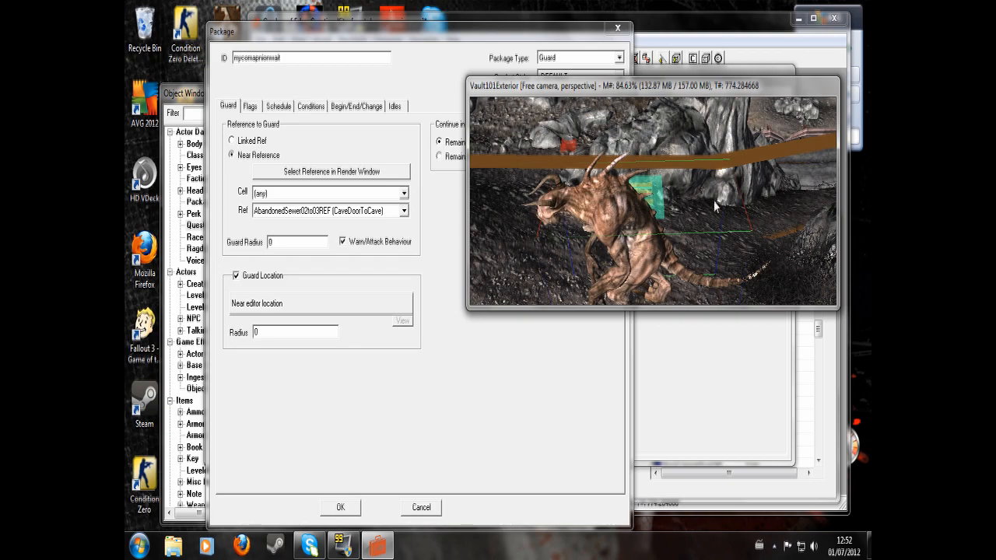
{"action": "right_click", "coordinate": [610, 224]}
{"action": "left_click", "coordinate": [609, 222]}
{"action": "left_click", "coordinate": [617, 30]}
{"action": "left_click", "coordinate": [806, 91]}
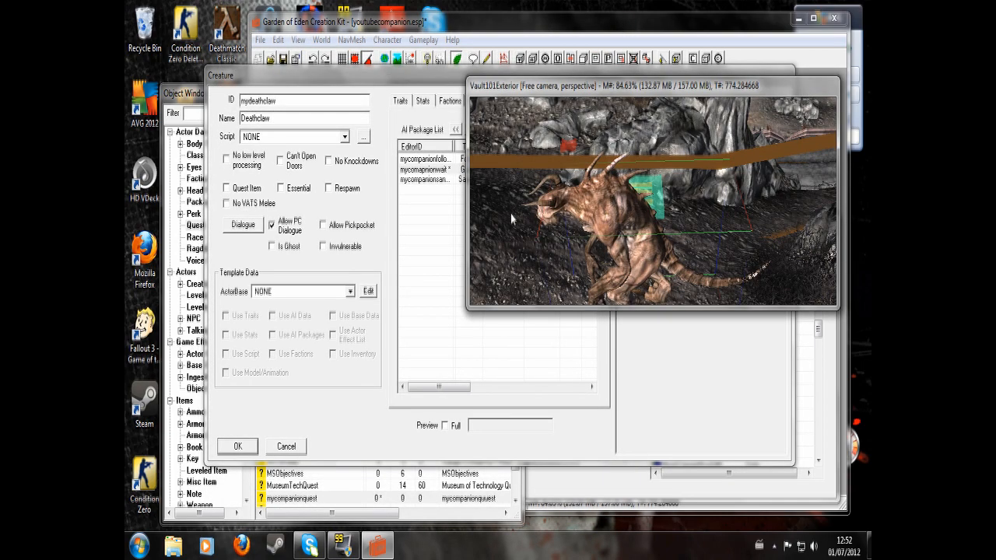
Reopen the wait package, retry picking its guard reference from the render window, and cancel the package and creature edits
{"action": "left_click", "coordinate": [455, 89]}
{"action": "left_click", "coordinate": [434, 170]}
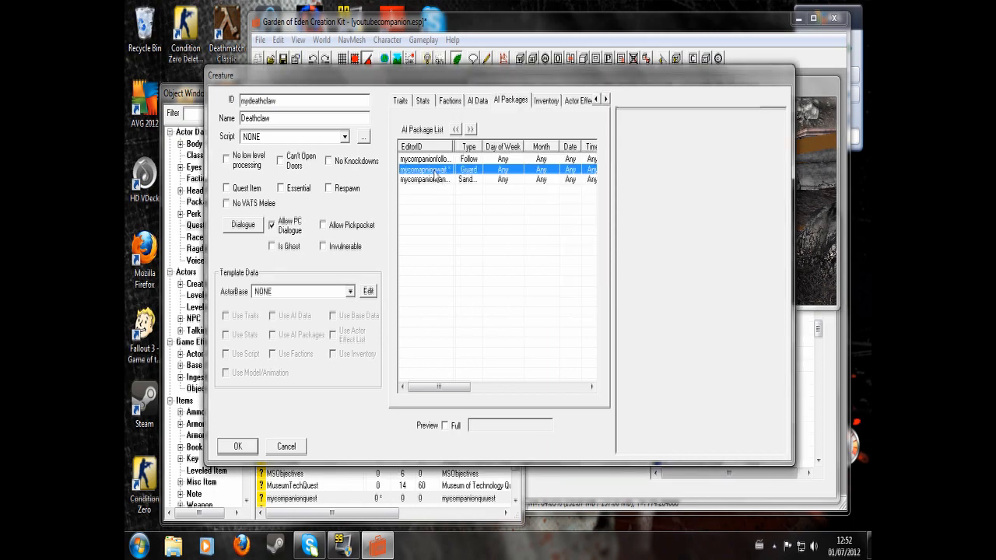
{"action": "double_click", "coordinate": [435, 171]}
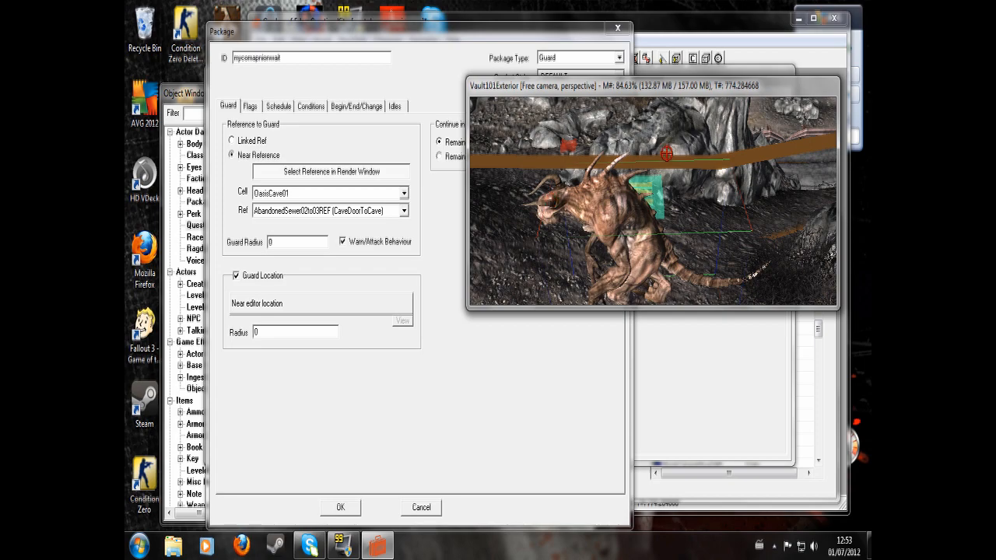
{"action": "double_click", "coordinate": [658, 152]}
{"action": "left_click", "coordinate": [813, 184]}
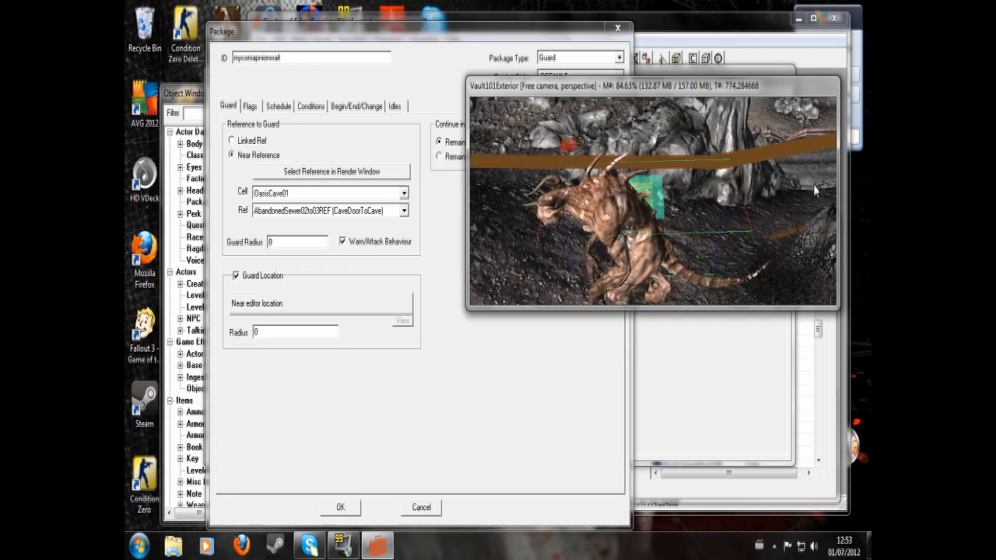
{"action": "double_click", "coordinate": [622, 219]}
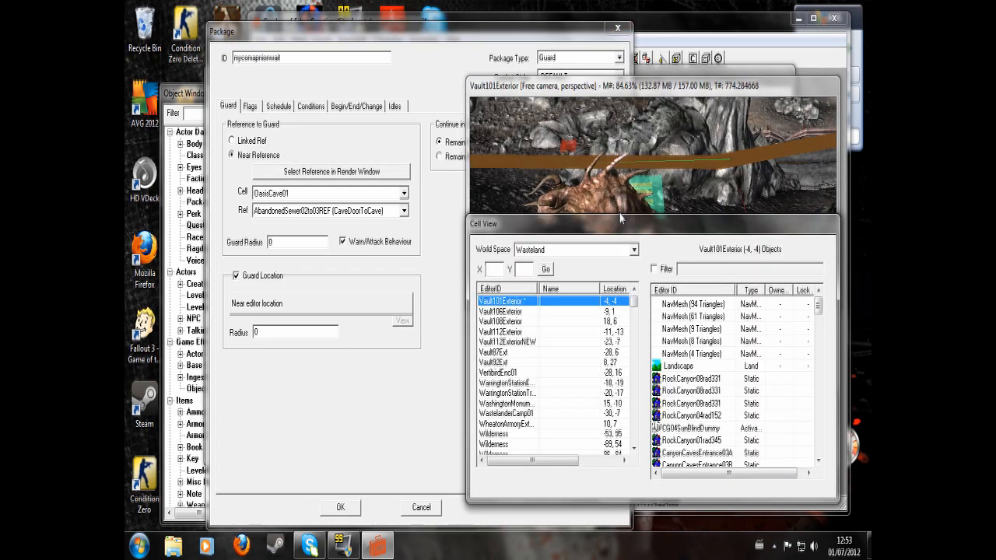
{"action": "left_click", "coordinate": [580, 193]}
{"action": "left_click", "coordinate": [456, 41]}
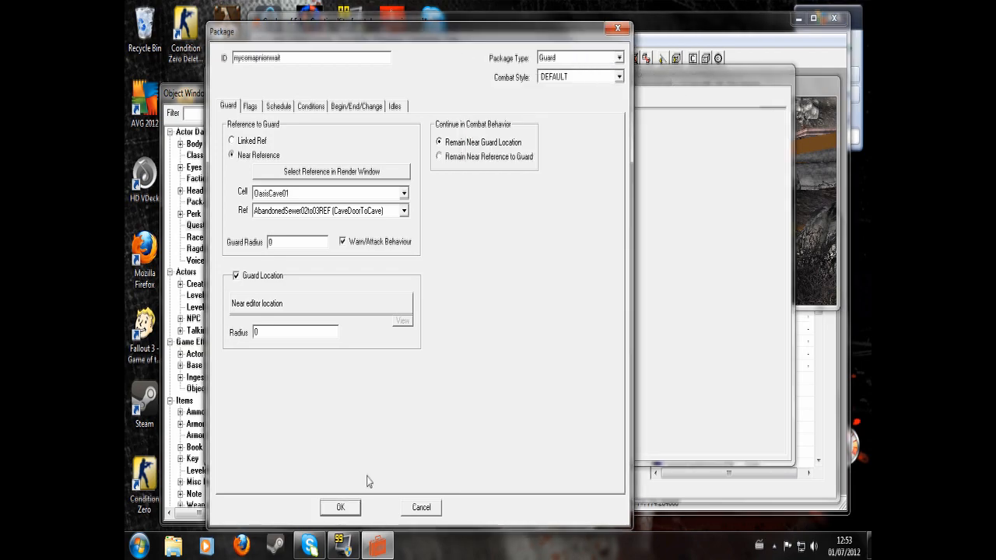
{"action": "left_click", "coordinate": [421, 508]}
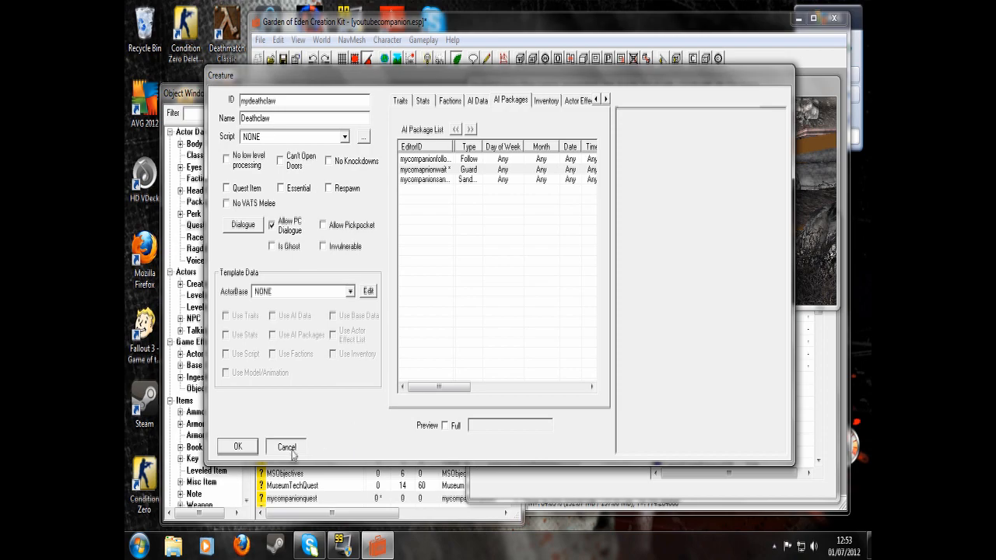
{"action": "left_click", "coordinate": [286, 446]}
Check the Persistent Reference setting on the placed deathclaw's mycompanionref reference and close it
{"action": "left_click", "coordinate": [433, 435]}
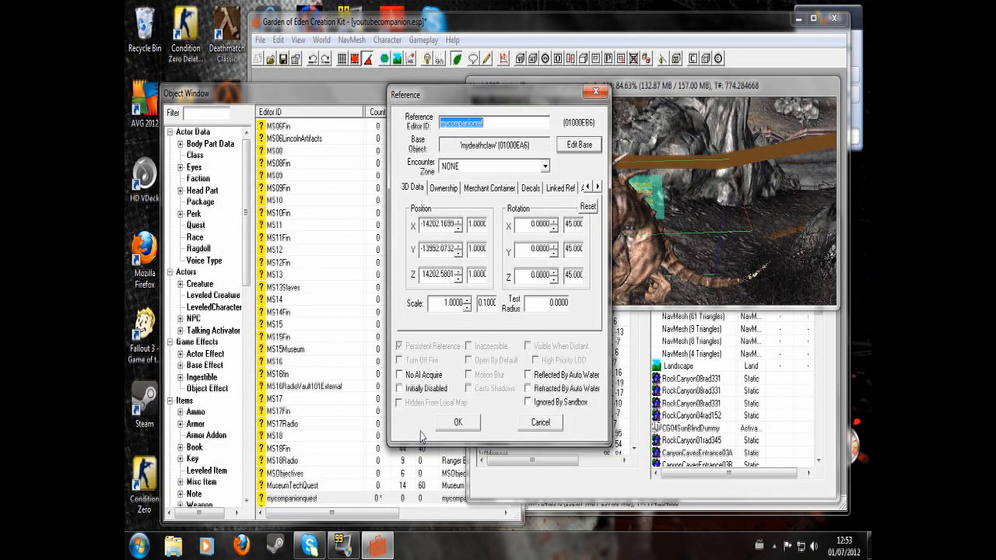
{"action": "left_click", "coordinate": [470, 424]}
{"action": "double_click", "coordinate": [607, 216]}
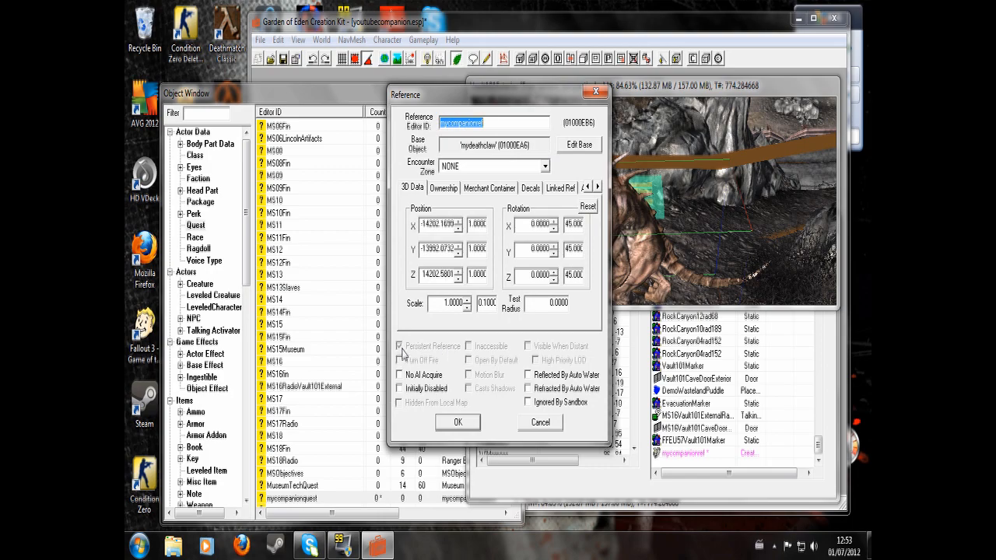
{"action": "left_click", "coordinate": [457, 422]}
Set the cell of the deathclaw wait package's reference to guard to Vault101Exterior (-4, -4)
{"action": "double_click", "coordinate": [547, 270]}
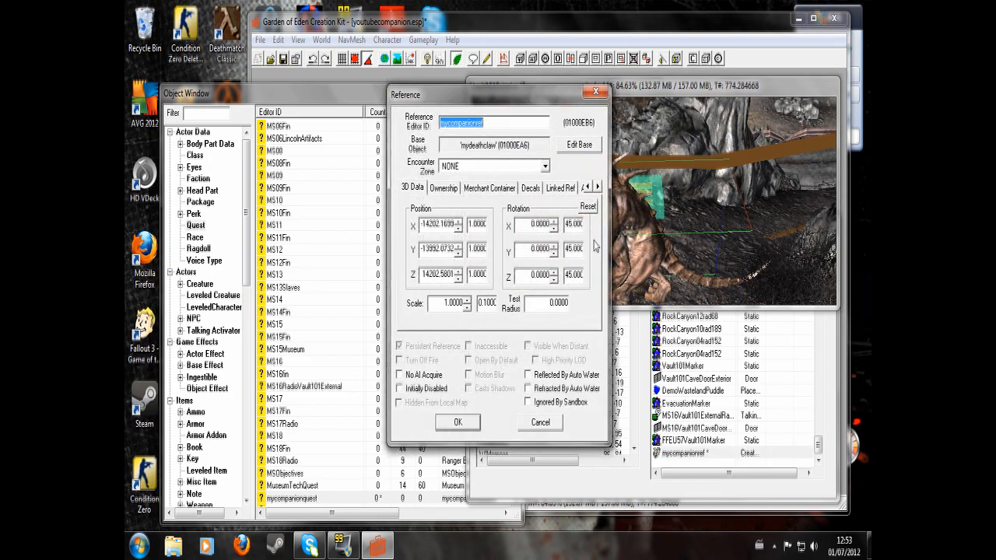
{"action": "left_click", "coordinate": [579, 147]}
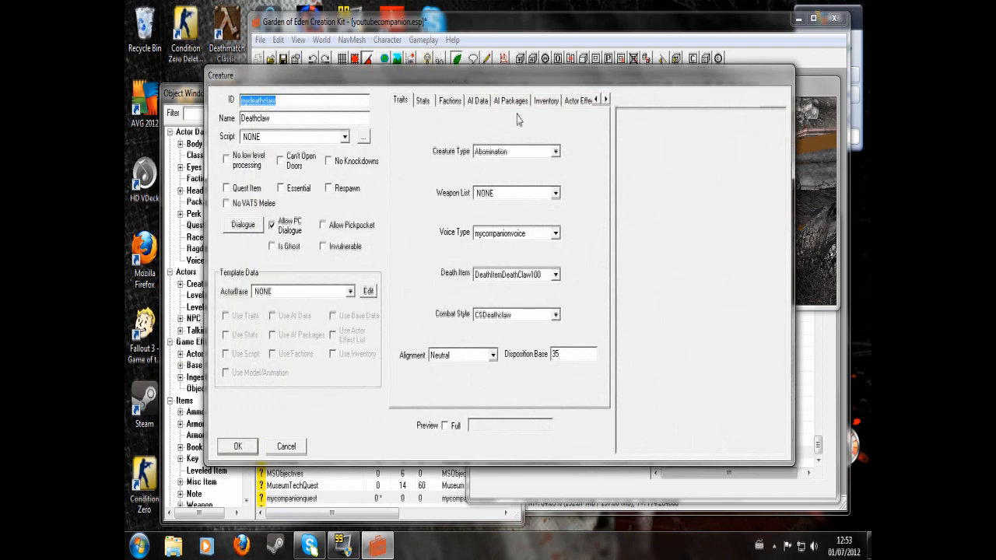
{"action": "left_click", "coordinate": [512, 101]}
{"action": "double_click", "coordinate": [425, 178]}
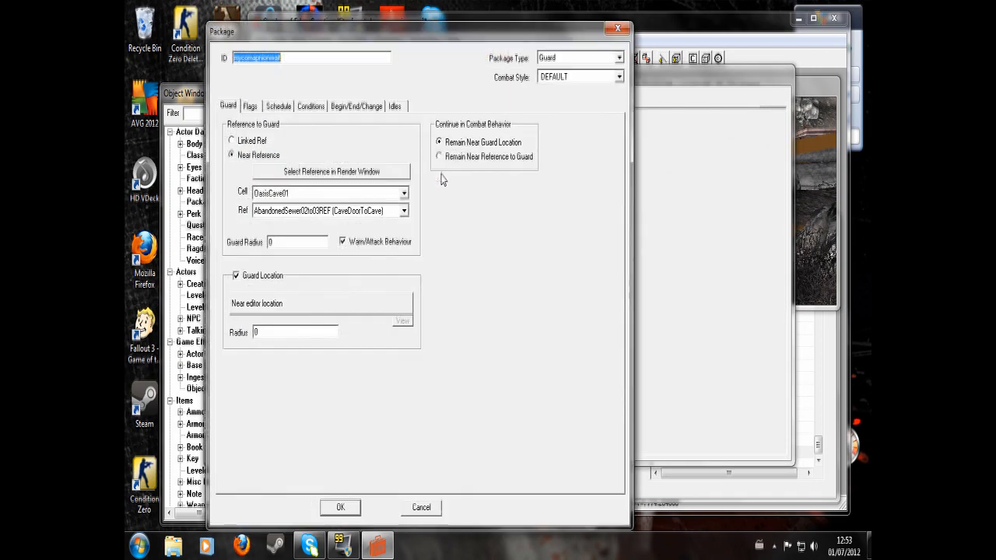
{"action": "left_click", "coordinate": [403, 193]}
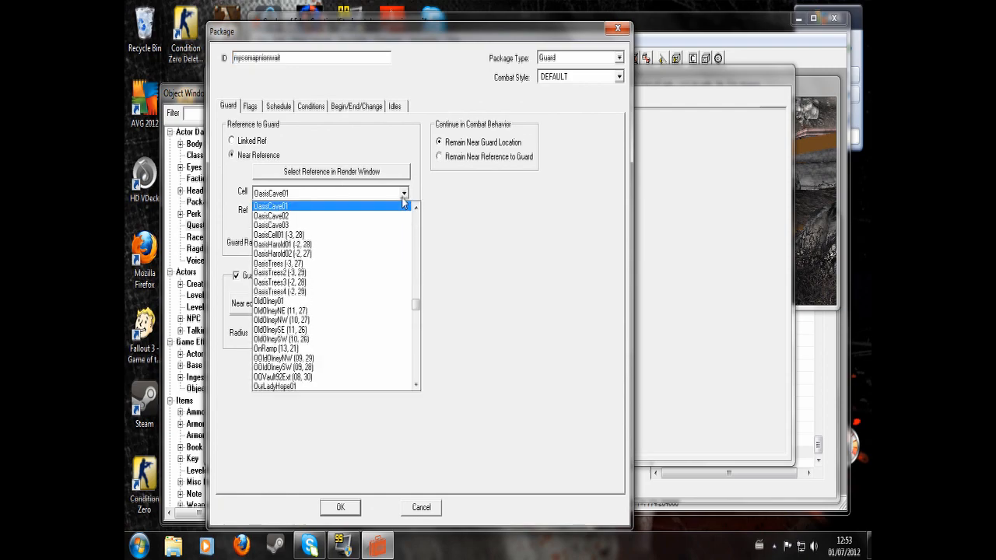
{"action": "key", "text": "v"}
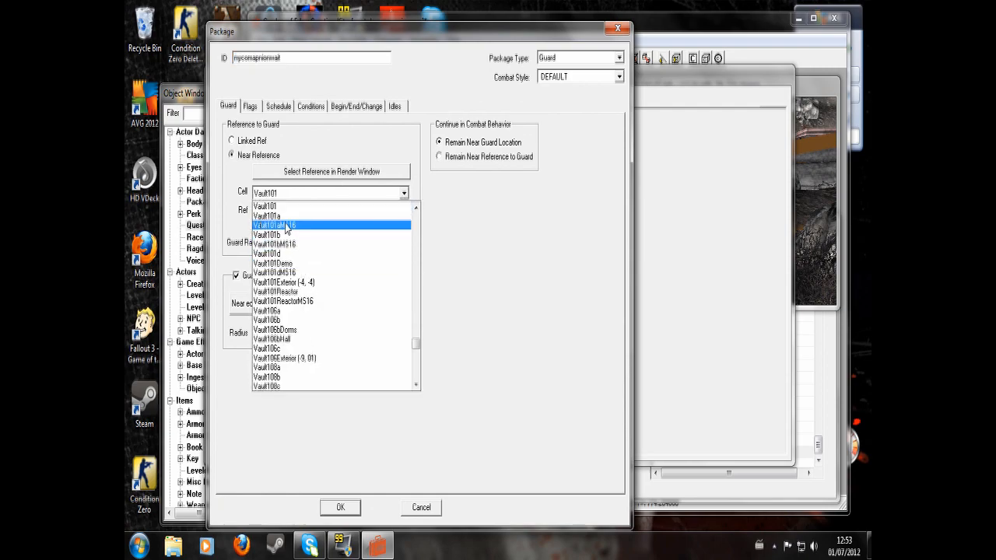
{"action": "scroll", "coordinate": [280, 325], "scroll_direction": "down", "scroll_amount": 1}
{"action": "scroll", "coordinate": [280, 325], "scroll_direction": "down", "scroll_amount": 5}
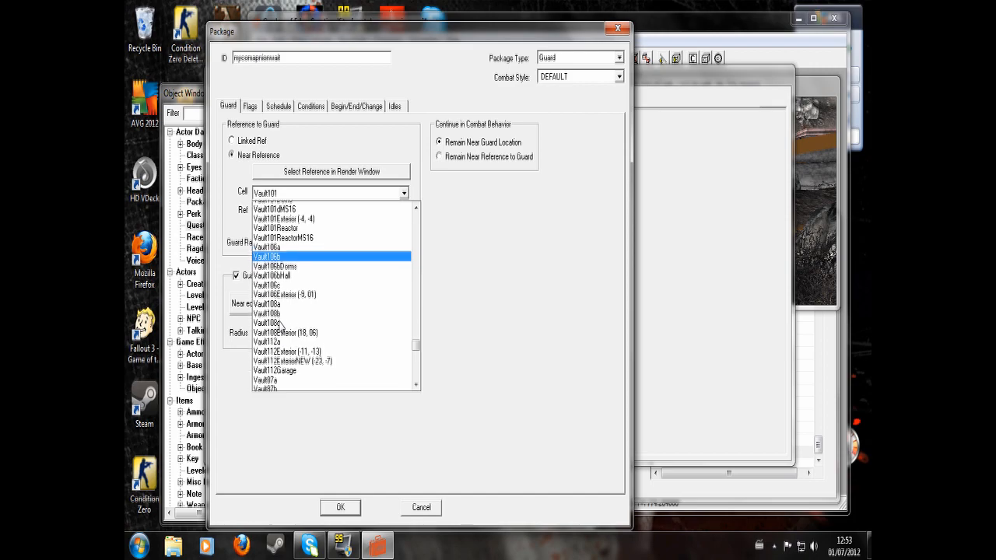
{"action": "scroll", "coordinate": [280, 326], "scroll_direction": "down", "scroll_amount": 4}
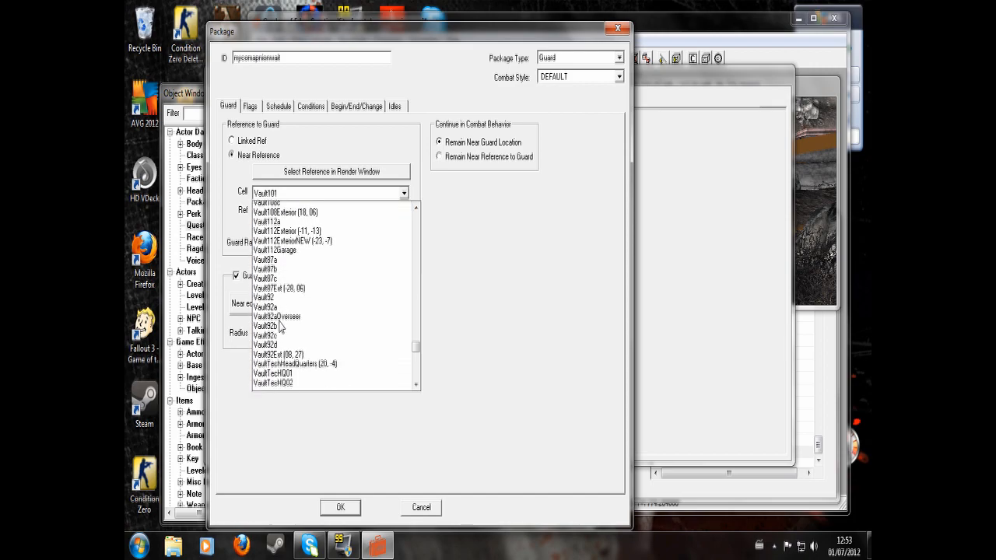
{"action": "scroll", "coordinate": [280, 325], "scroll_direction": "up", "scroll_amount": 9}
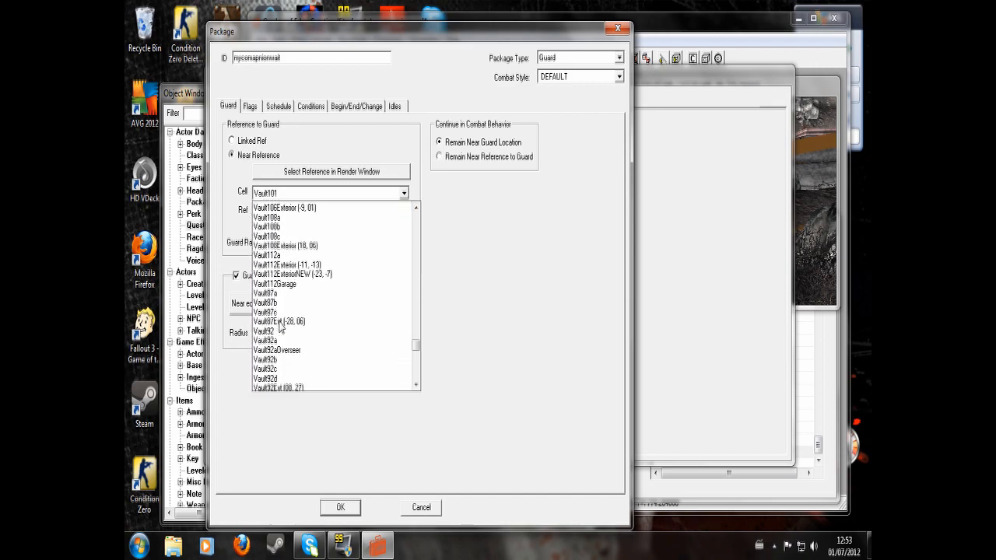
{"action": "scroll", "coordinate": [280, 326], "scroll_direction": "up", "scroll_amount": 2}
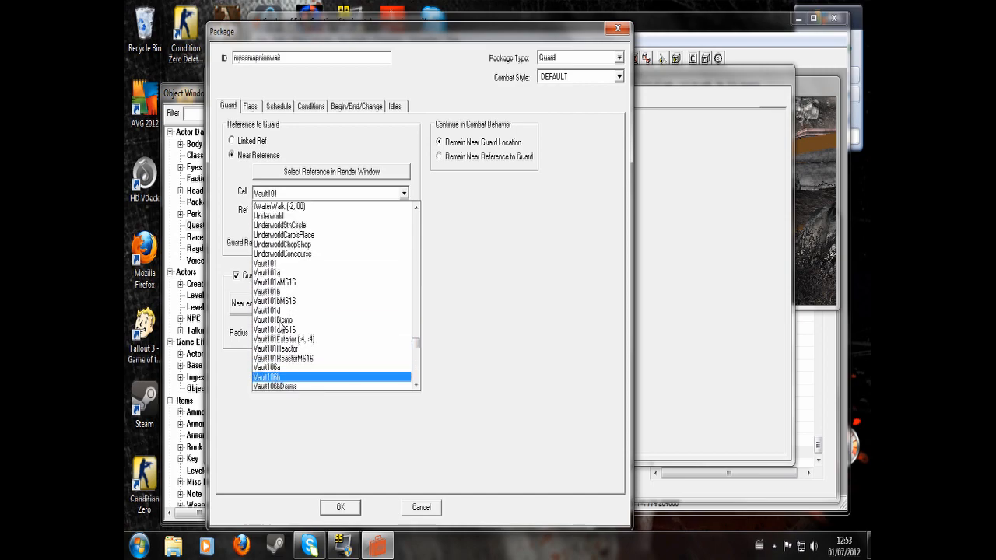
{"action": "left_click", "coordinate": [282, 339]}
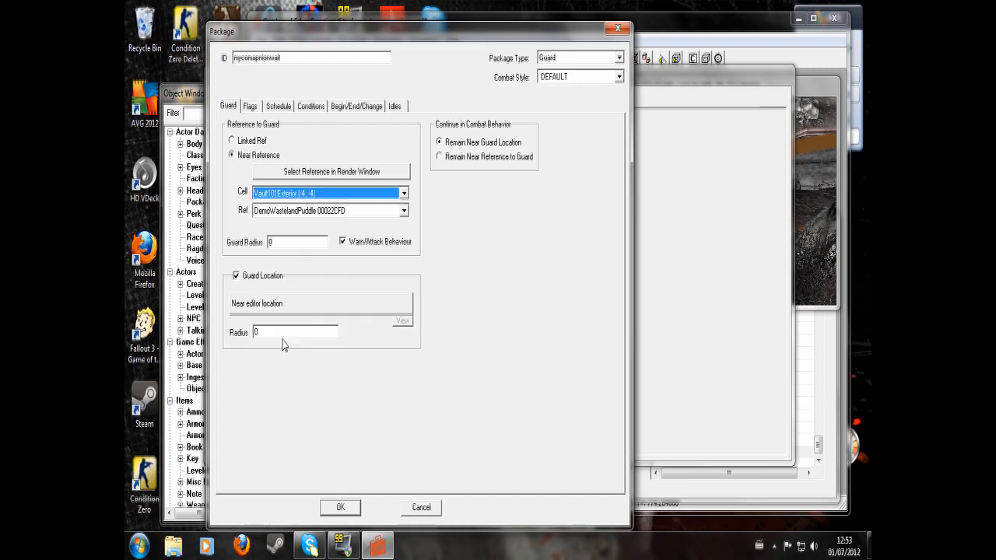
Choose mycompanionref (mydeathclaw) as the wait package's reference to guard and accept the package
{"action": "left_click", "coordinate": [404, 211]}
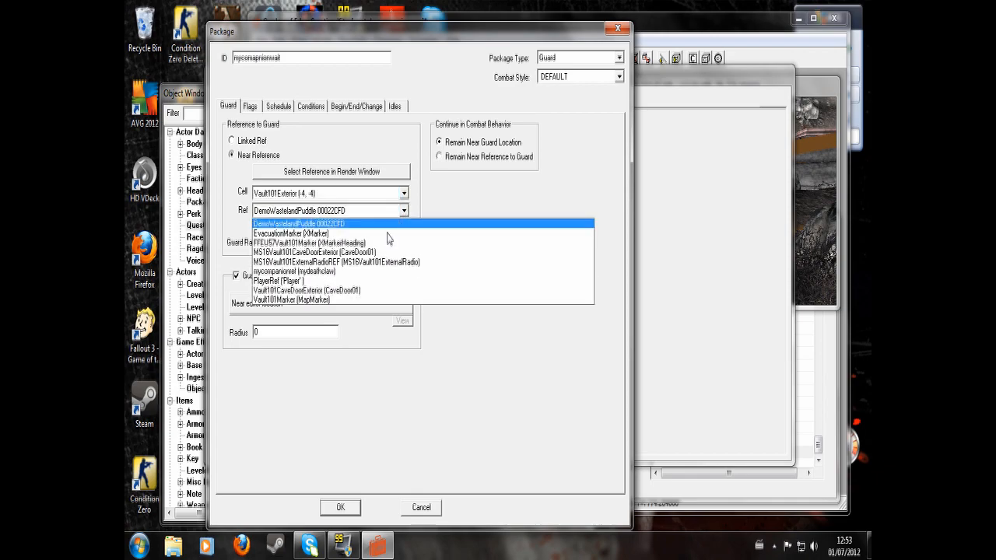
{"action": "left_click", "coordinate": [350, 272]}
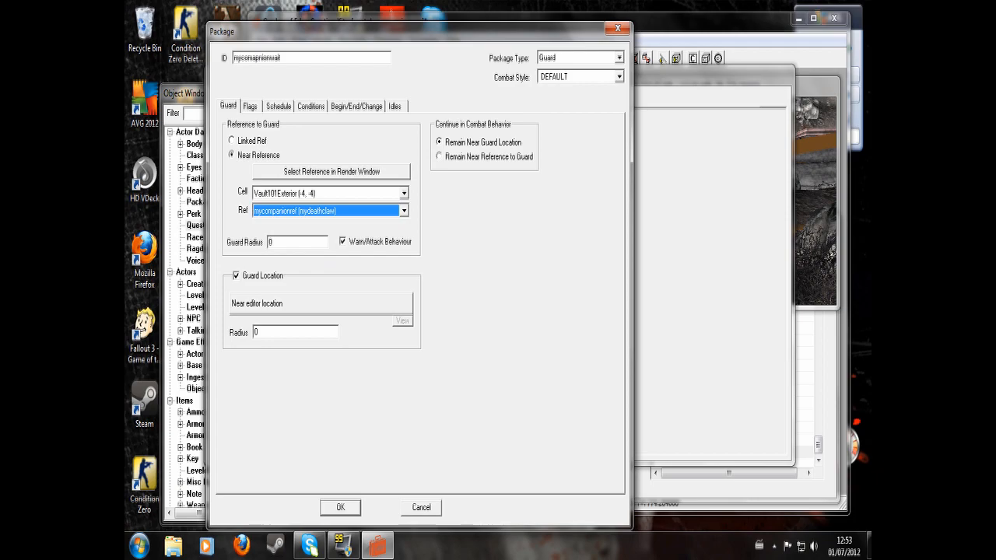
{"action": "left_click", "coordinate": [342, 508]}
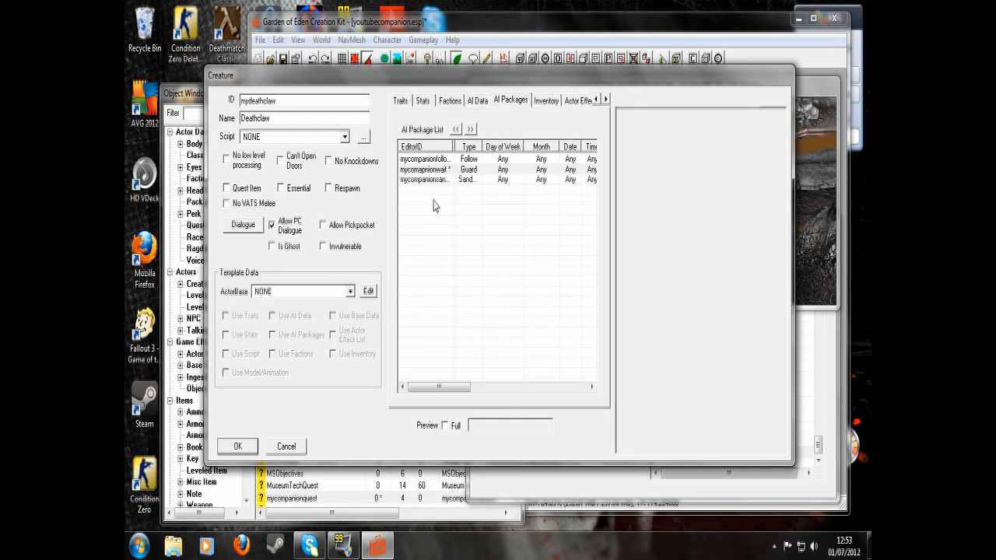
Review the mycompanionfollow package, accept the creature and reference edits, and save the plugin
{"action": "double_click", "coordinate": [428, 160]}
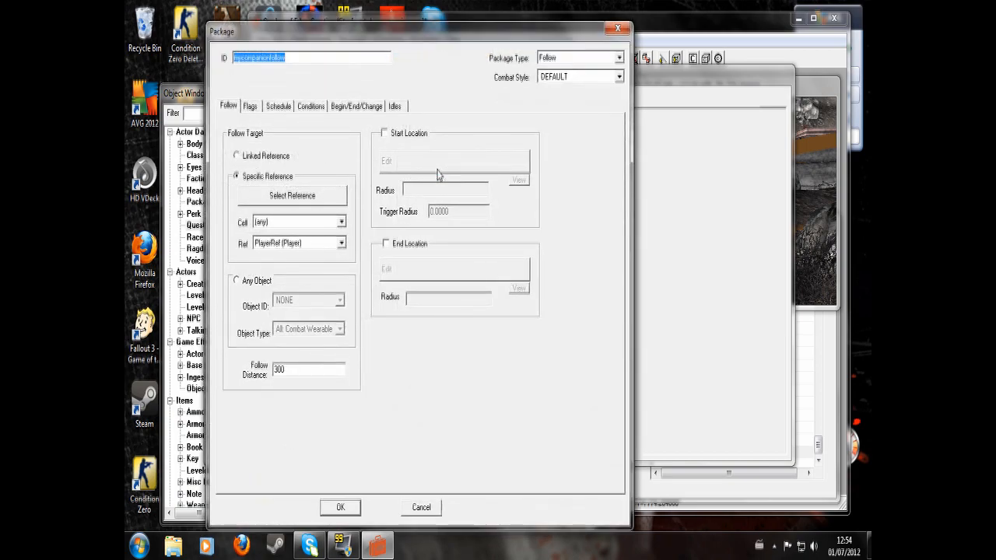
{"action": "left_click", "coordinate": [338, 509]}
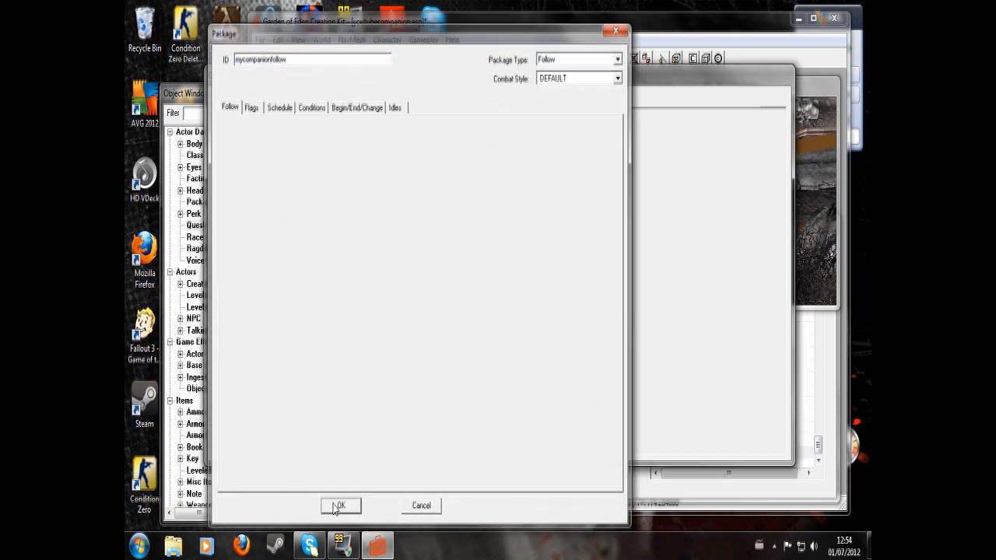
{"action": "left_click", "coordinate": [238, 446]}
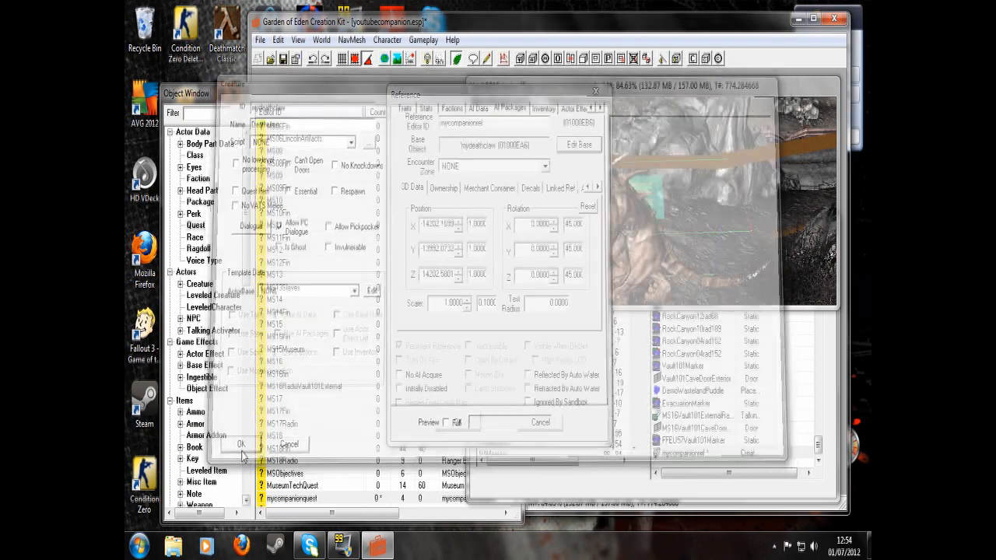
{"action": "left_click", "coordinate": [459, 422]}
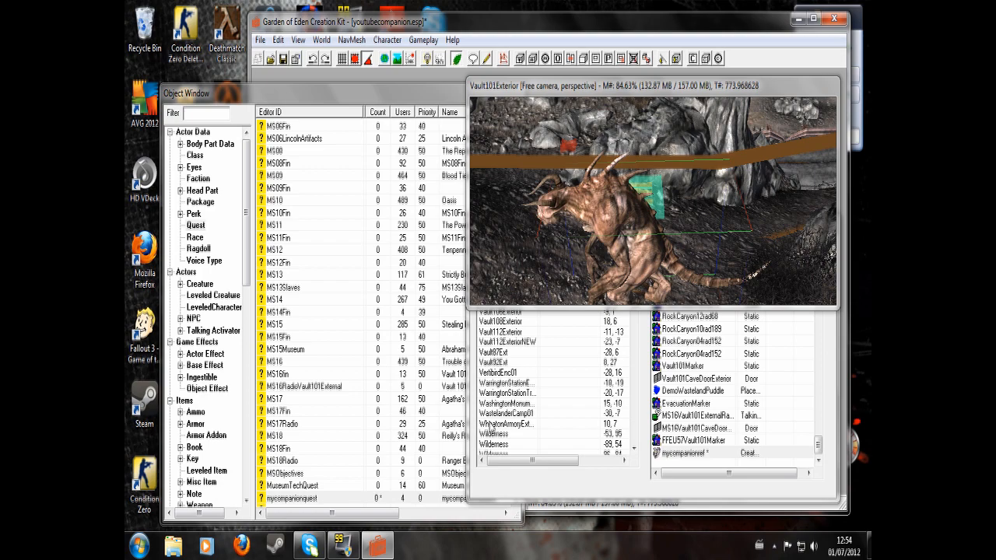
{"action": "left_click", "coordinate": [283, 60]}
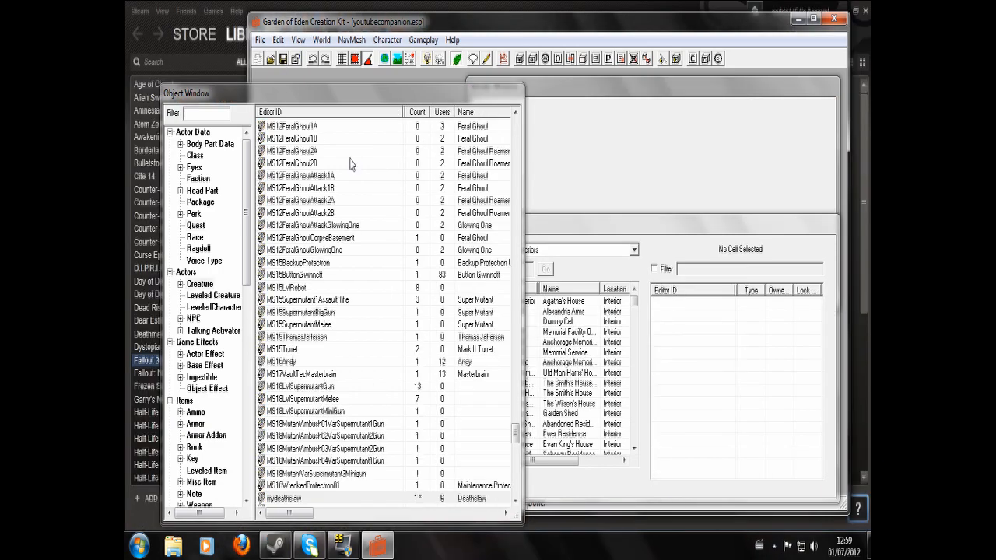
Create a new object script and name it resethealthscript with an scn line
{"action": "left_click", "coordinate": [488, 59]}
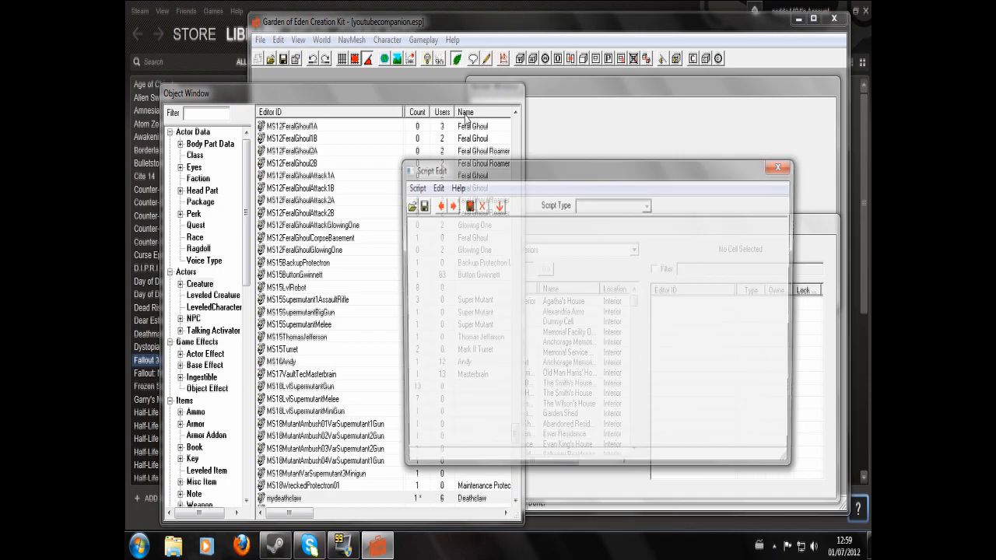
{"action": "left_click", "coordinate": [413, 187]}
{"action": "left_click", "coordinate": [421, 204]}
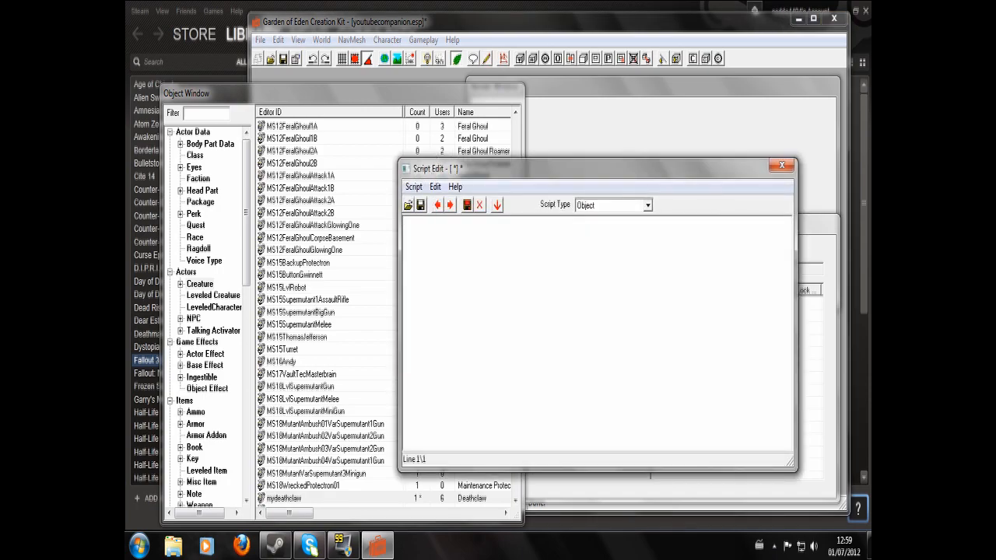
{"action": "type", "text": "scn restehealthscript"}
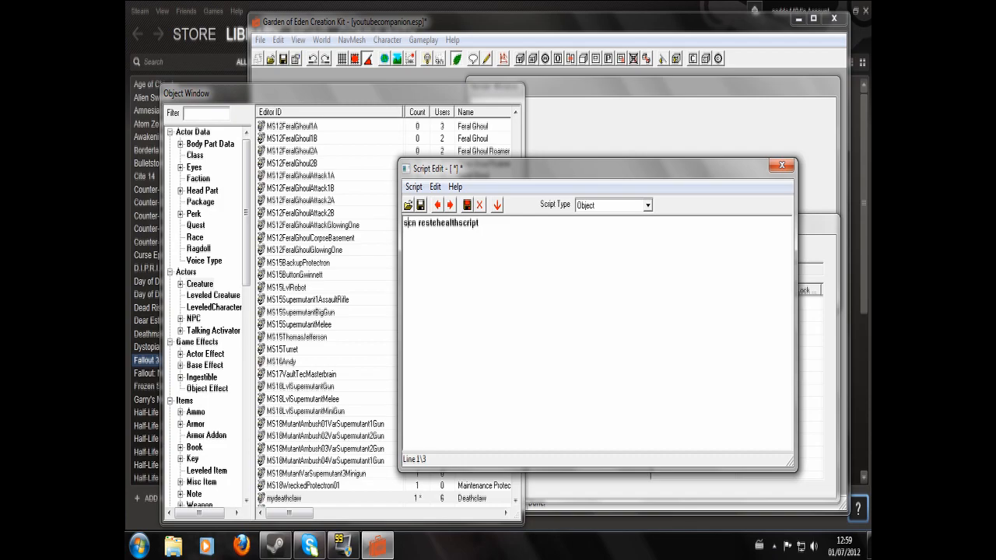
{"action": "key", "text": "BackSpace"}
{"action": "key", "text": "BackSpace"}
{"action": "type", "text": "et"}
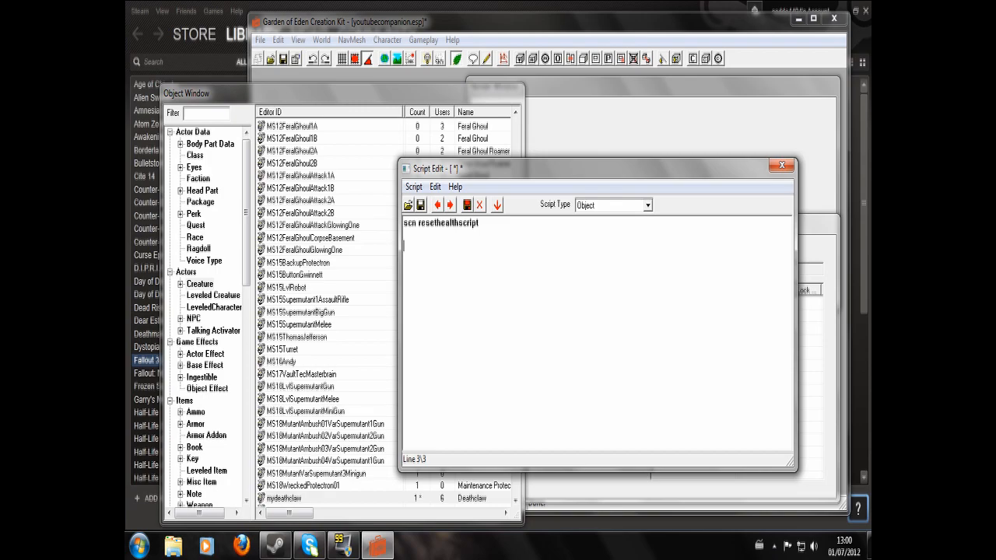
Write an oncombatend block holding the health reset command, close it with end, and try to save the script
{"action": "type", "text": "begin oncombatend"}
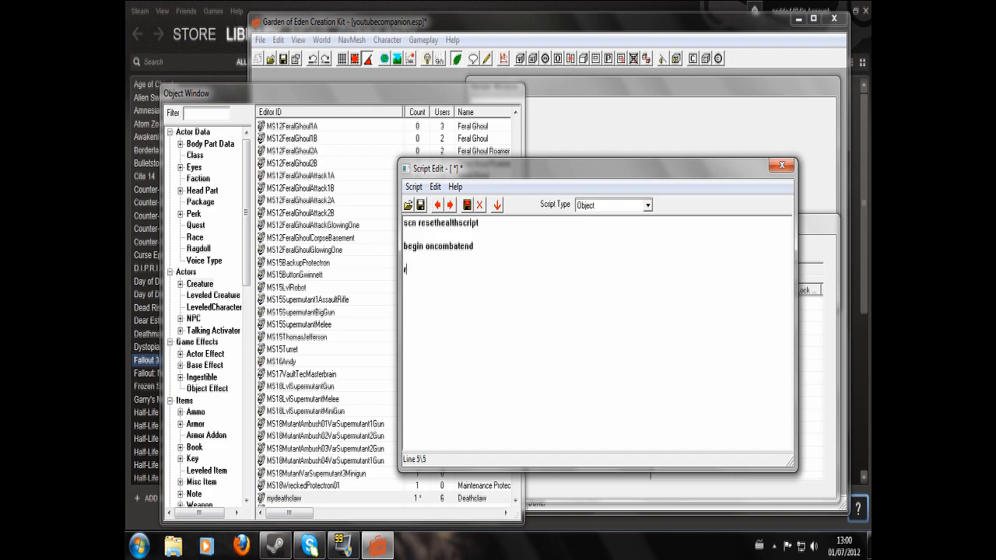
{"action": "key", "text": "Return"}
{"action": "key", "text": "Return"}
{"action": "type", "text": "e"}
{"action": "left_click", "coordinate": [420, 205]}
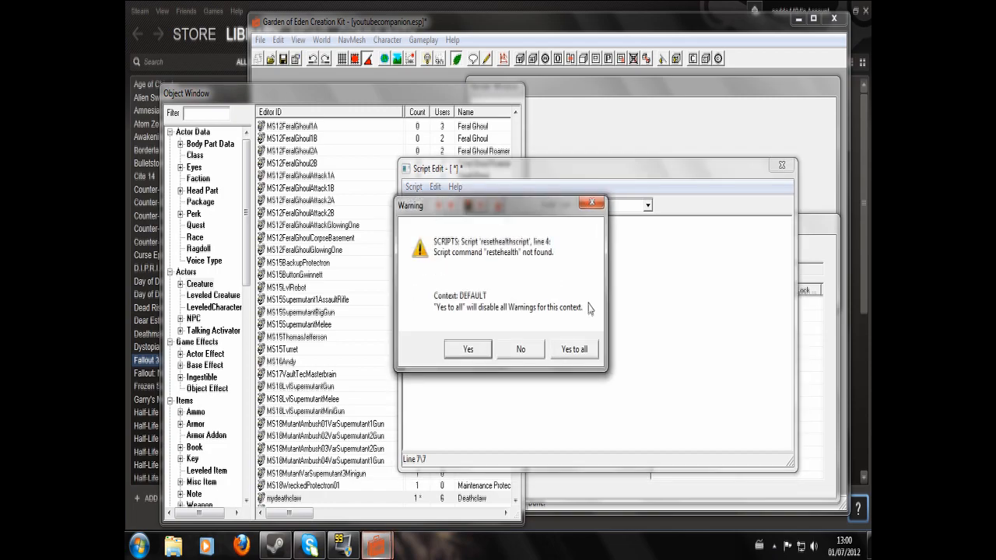
Correct the misspelled command inside the oncombatend block to resethealth, save the script and close it
{"action": "left_click", "coordinate": [591, 203]}
{"action": "left_click_drag", "start_coordinate": [415, 270], "coordinate": [421, 270]}
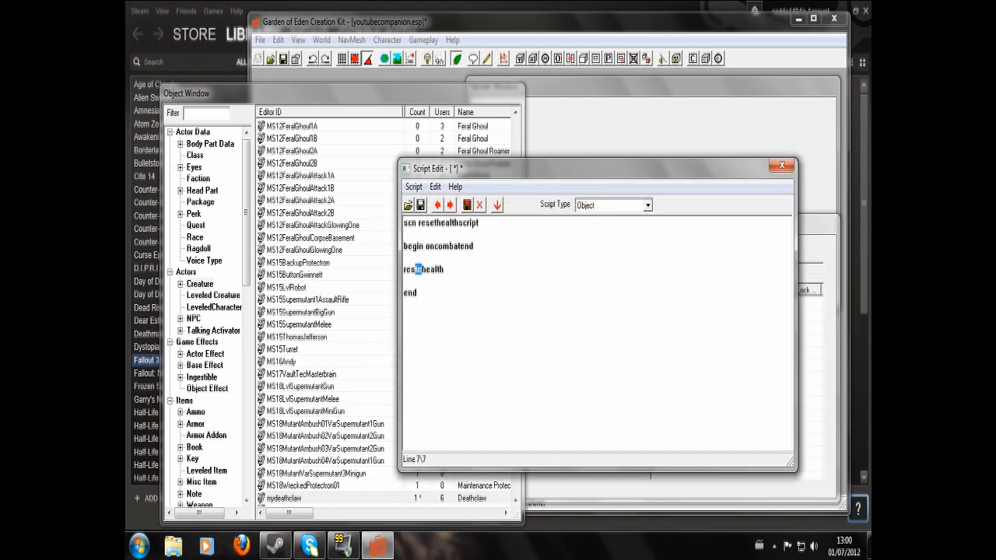
{"action": "type", "text": "et"}
{"action": "left_click", "coordinate": [781, 165]}
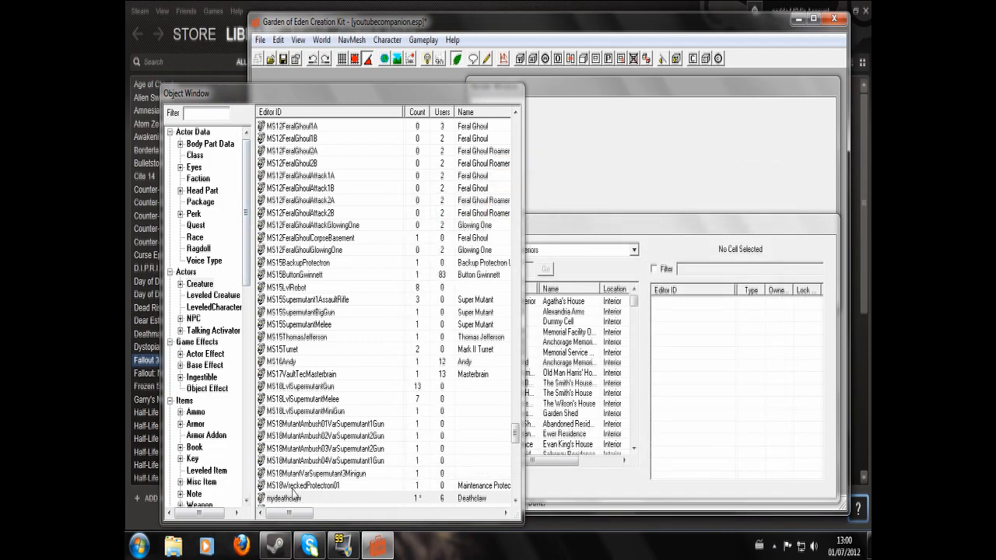
Assign resethealthscript as the script of the mydeathclaw creature and accept the change
{"action": "double_click", "coordinate": [289, 498]}
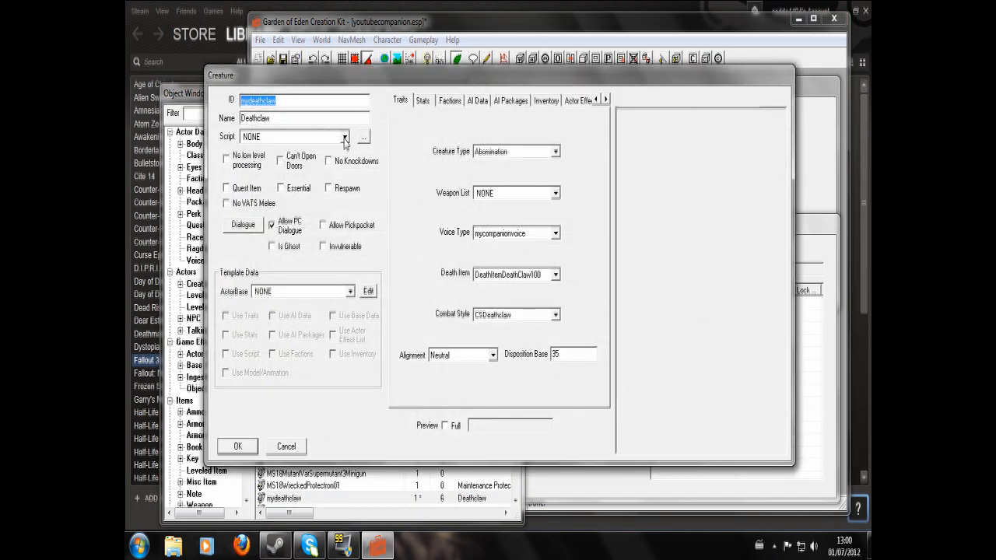
{"action": "left_click", "coordinate": [344, 138]}
{"action": "type", "text": "re"}
{"action": "scroll", "coordinate": [320, 224], "scroll_direction": "down", "scroll_amount": 2}
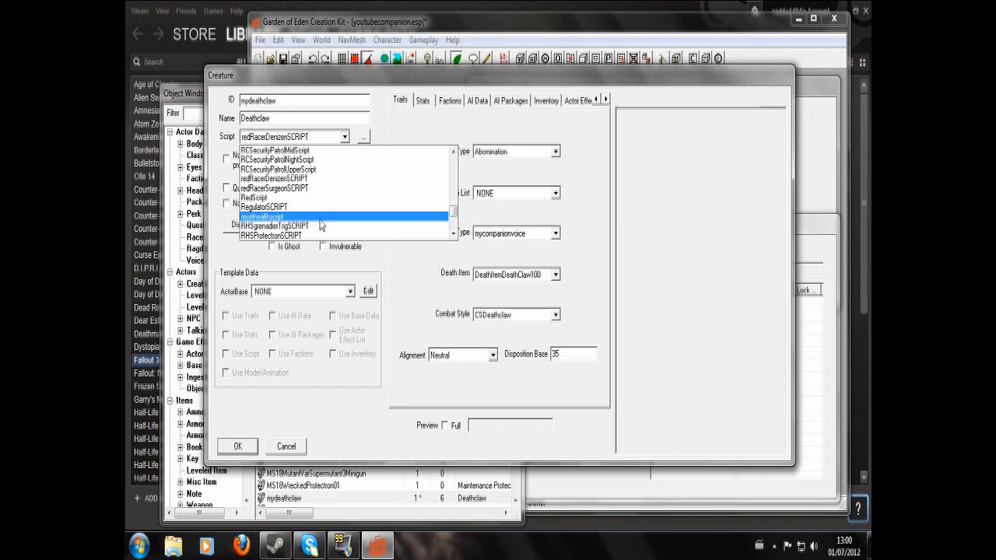
{"action": "left_click", "coordinate": [320, 217]}
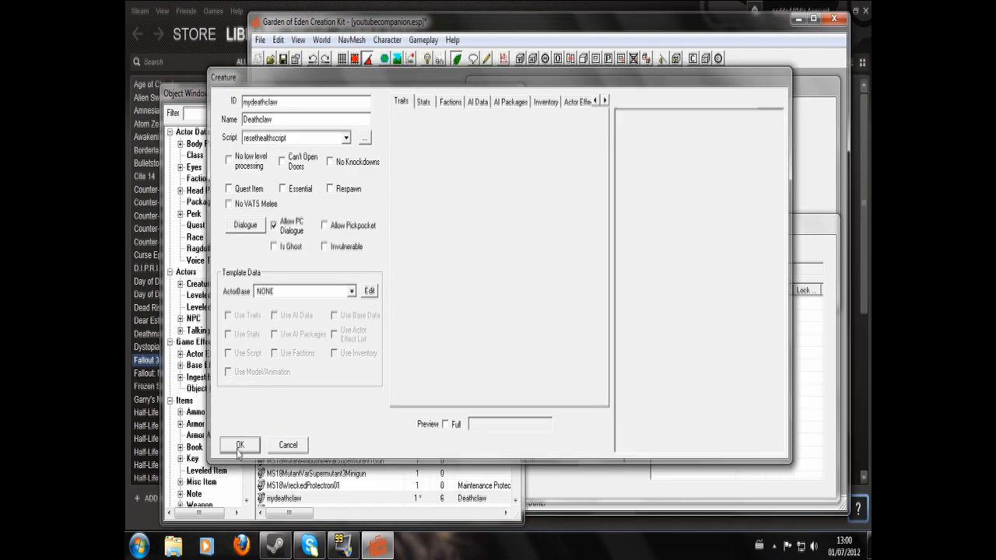
{"action": "left_click", "coordinate": [238, 450]}
{"action": "mouse_move", "coordinate": [516, 435]}
{"action": "left_mouse_down"}
{"action": "mouse_move", "coordinate": [516, 392]}
{"action": "mouse_move", "coordinate": [518, 444]}
{"action": "left_mouse_up"}
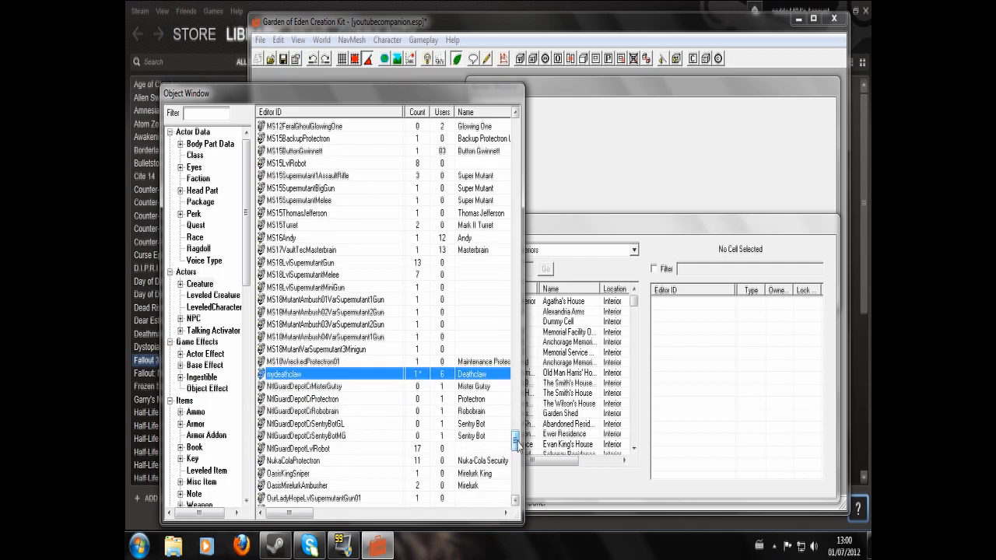
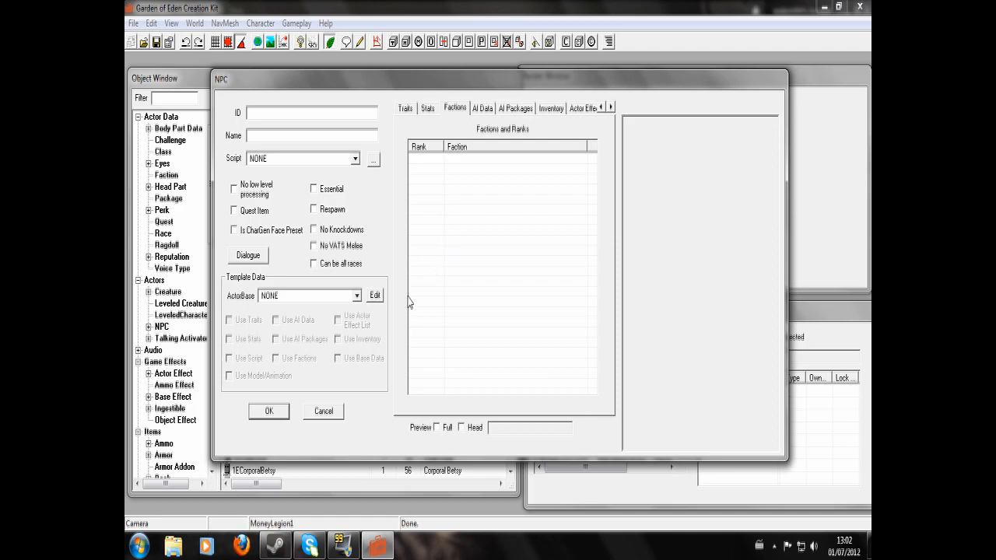
Add DontTazeMeBroFaction to the new NPC's factions
{"action": "right_click", "coordinate": [475, 187]}
{"action": "left_click", "coordinate": [498, 193]}
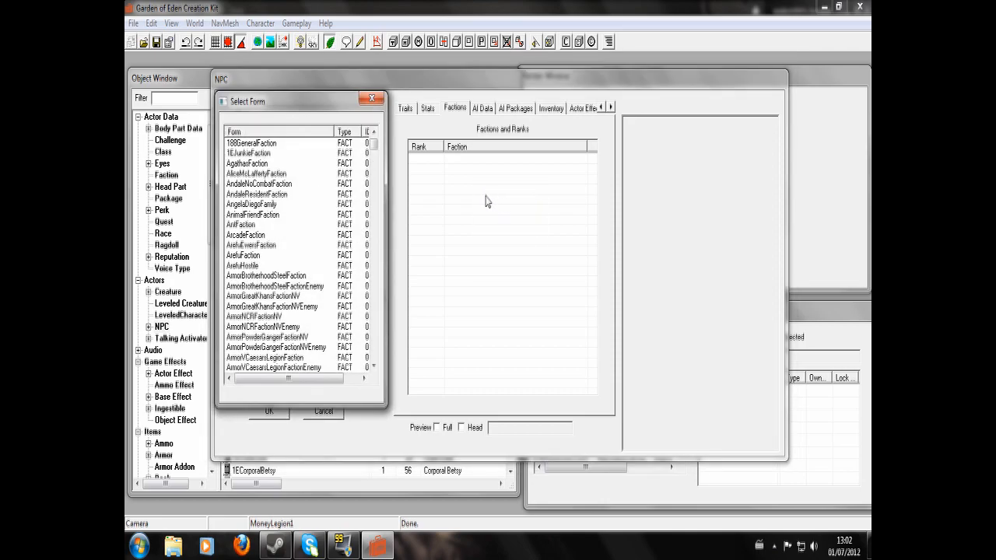
{"action": "left_click", "coordinate": [253, 240]}
{"action": "key", "text": "d"}
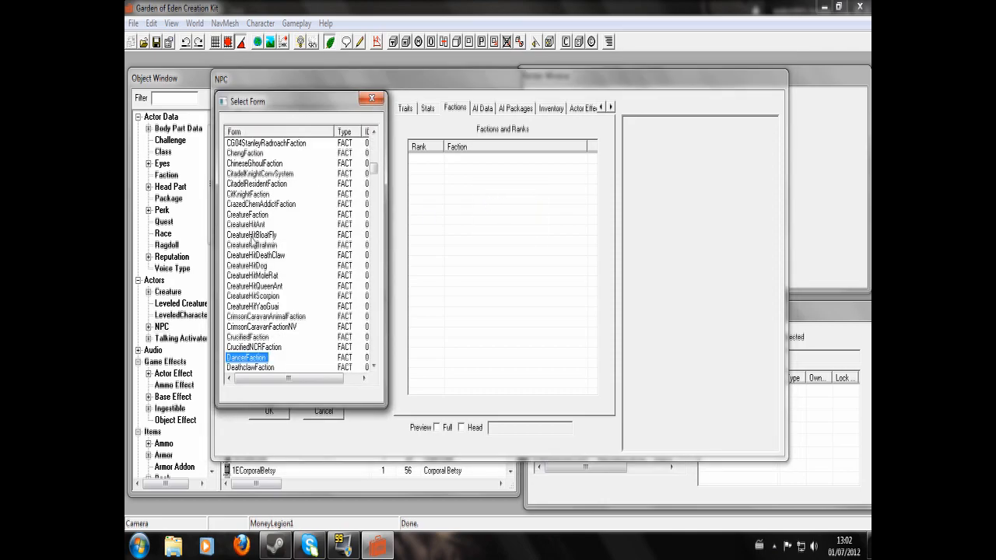
{"action": "key", "text": "o"}
{"action": "key", "text": "n"}
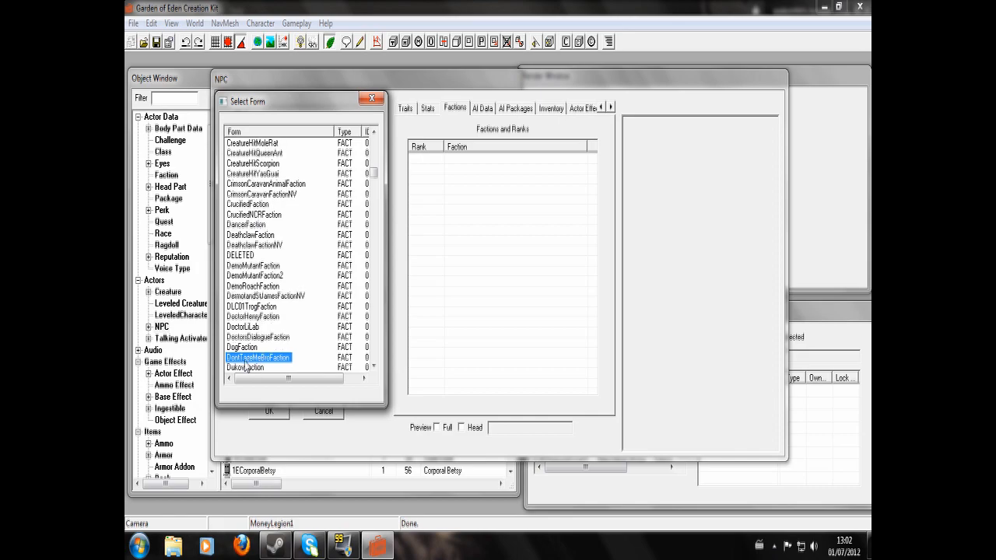
{"action": "double_click", "coordinate": [255, 358]}
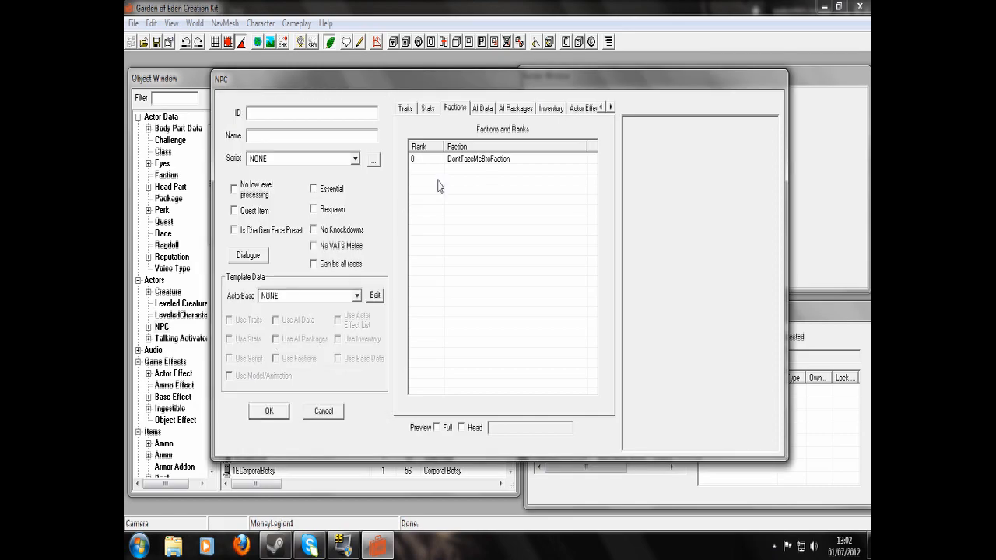
Examine the member list and settings of DontTazeMeBroFaction, closing the faction record when done
{"action": "double_click", "coordinate": [478, 160]}
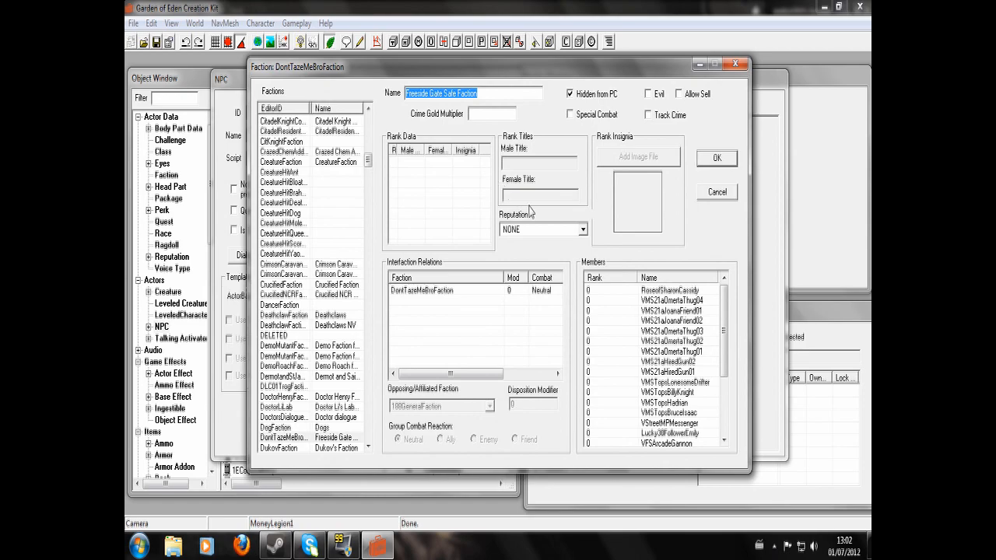
{"action": "left_click_drag", "start_coordinate": [723, 325], "coordinate": [725, 305]}
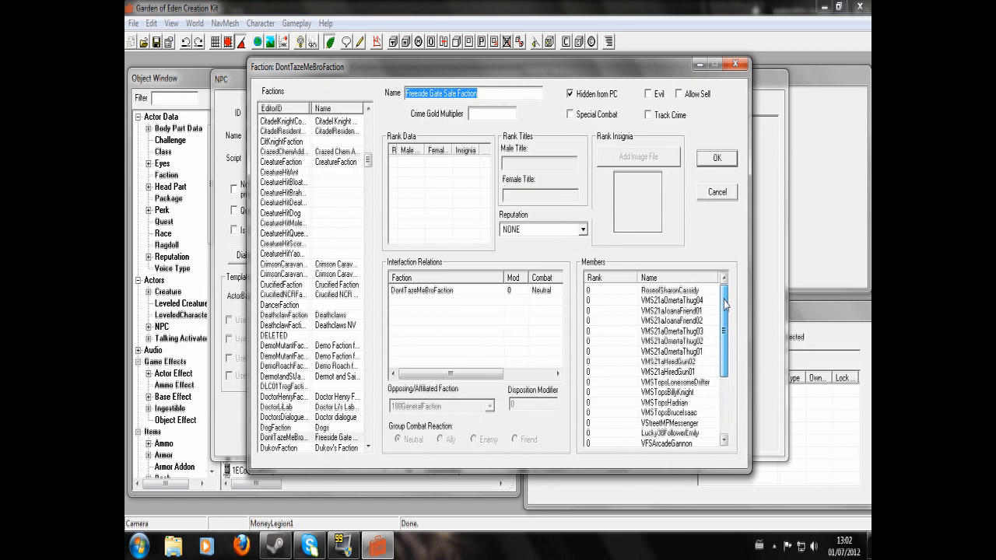
{"action": "left_click_drag", "start_coordinate": [726, 305], "coordinate": [724, 383]}
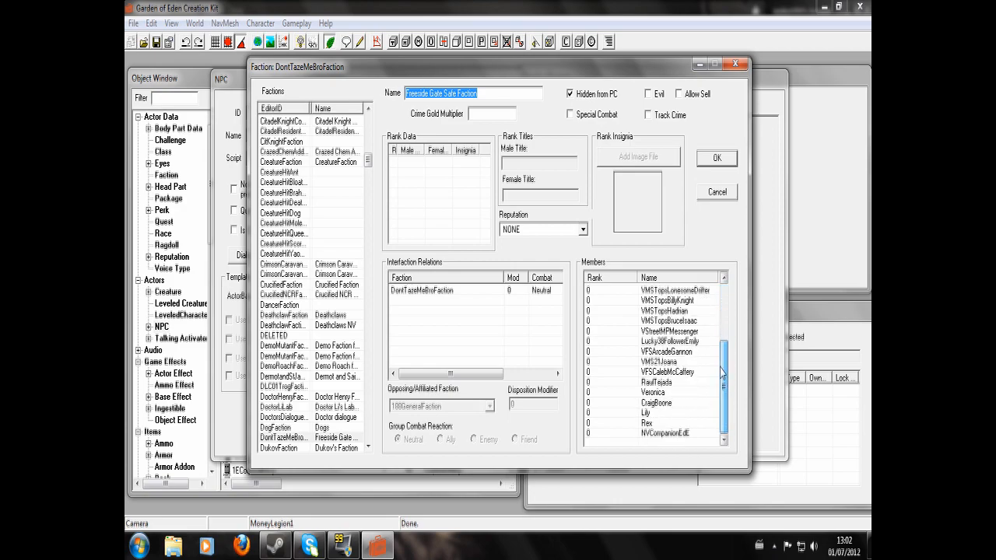
{"action": "left_click", "coordinate": [716, 158]}
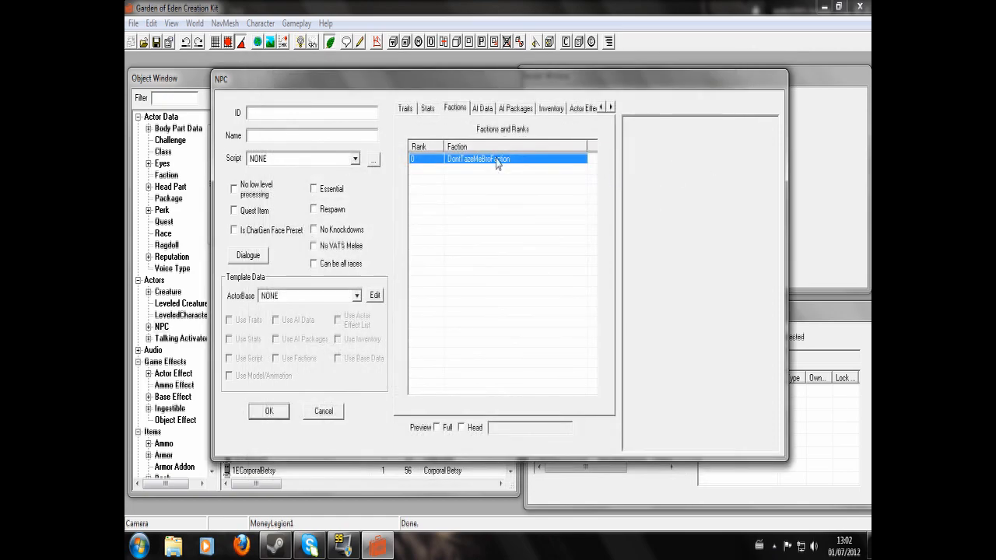
{"action": "double_click", "coordinate": [497, 160]}
{"action": "left_click", "coordinate": [740, 68]}
{"action": "left_click", "coordinate": [499, 259]}
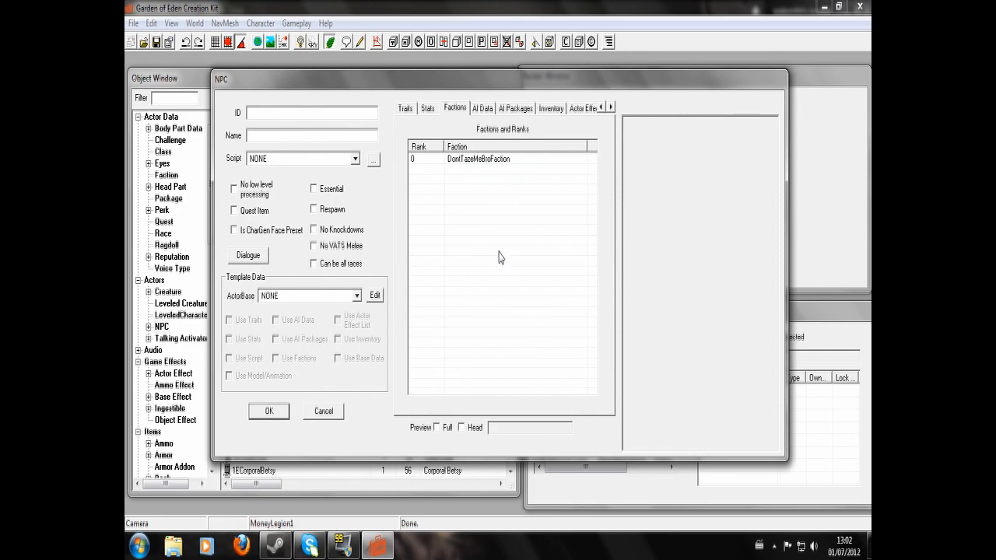